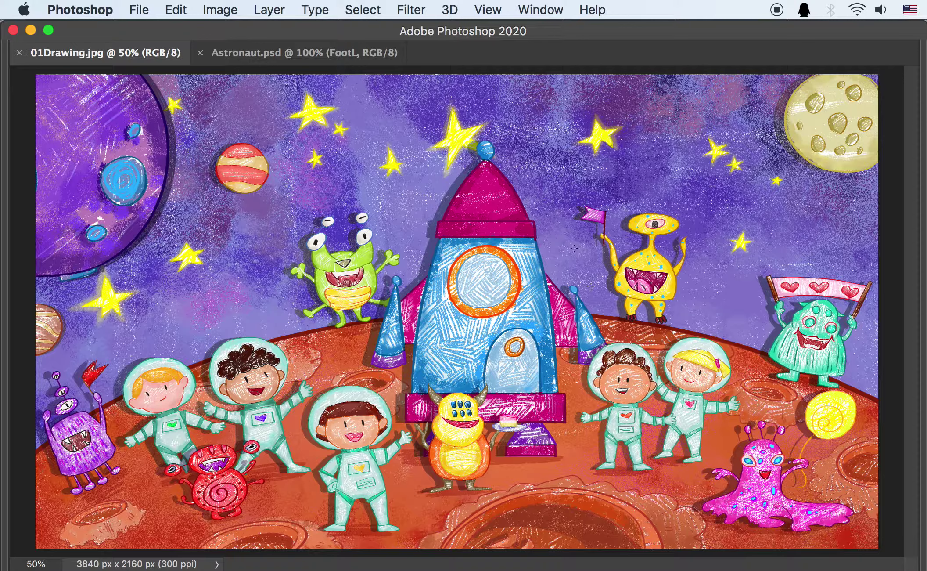
# Step: Show the hidden interface panels and switch to the Astronaut.psd document to view its layers
pyautogui.press('Tab')
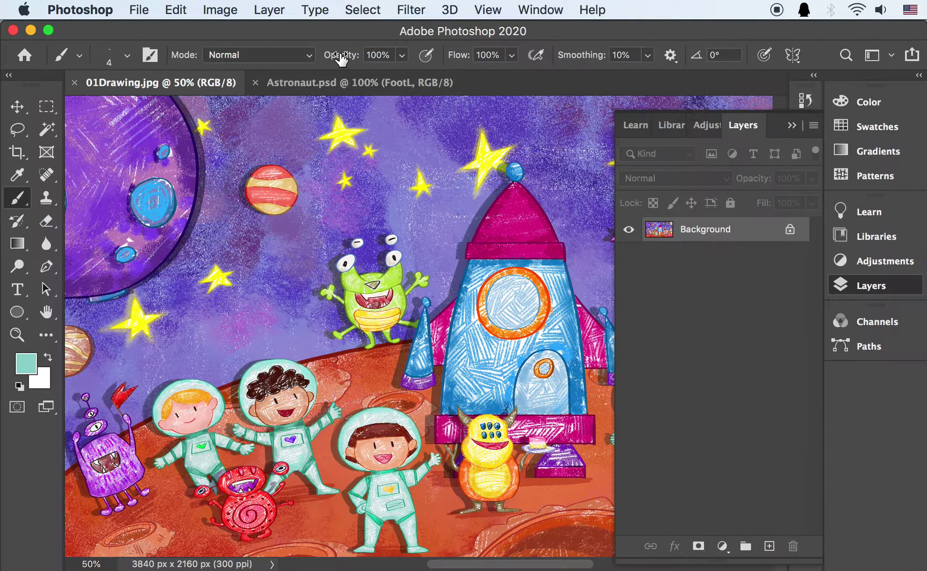
pyautogui.click(330, 82)
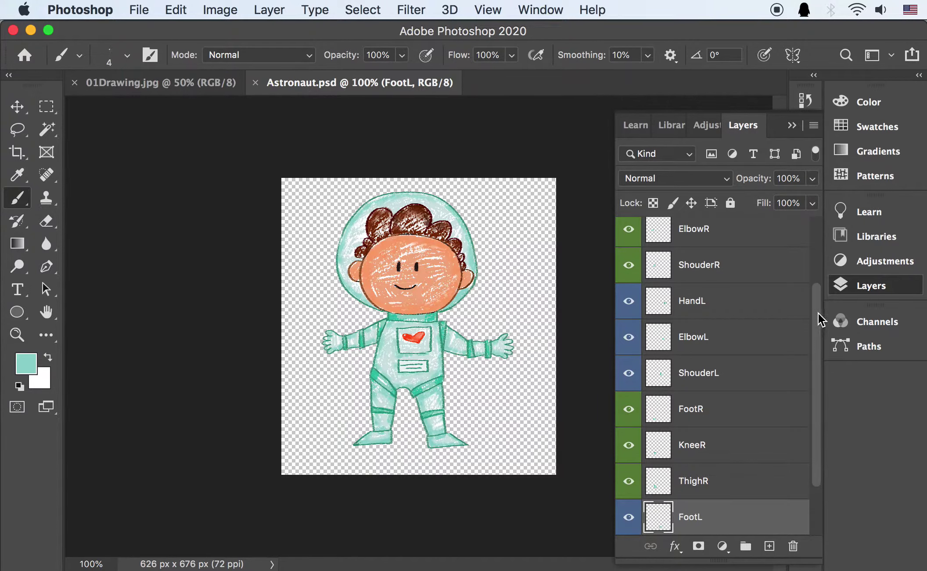
pyautogui.moveTo(818, 313); pyautogui.dragTo(815, 238)
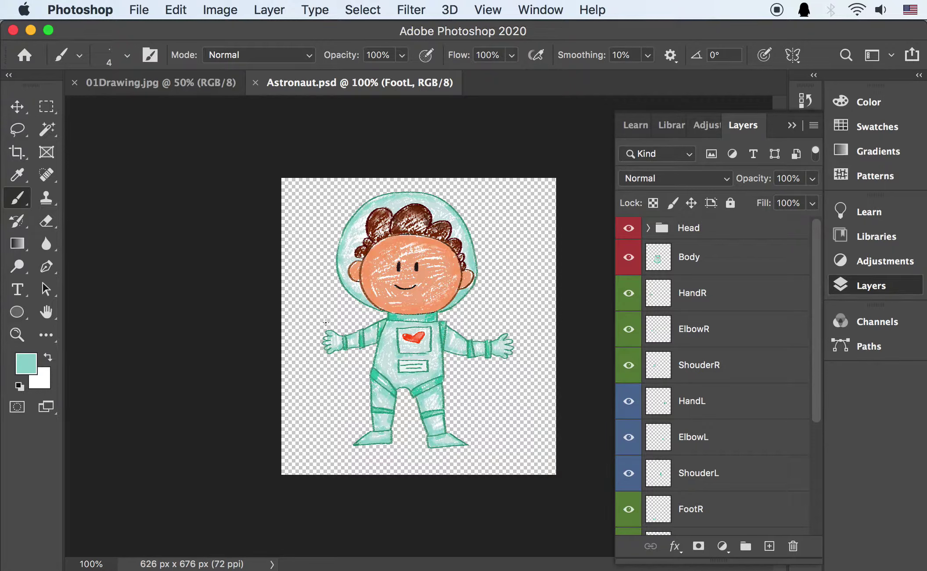
# Step: Expand the Head group and toggle the Eye1 and Eye2 layers to compare the two eye versions
pyautogui.click(649, 227)
pyautogui.click(630, 290)
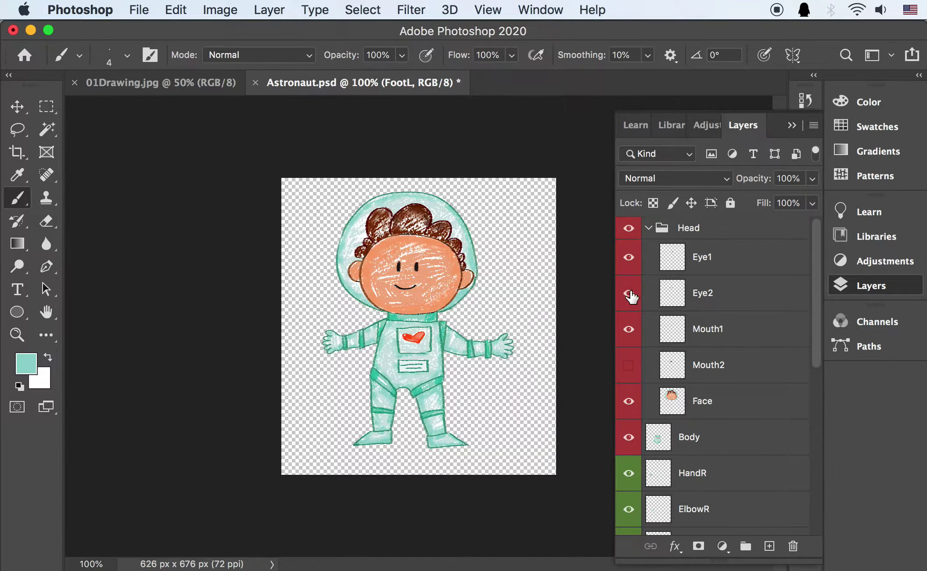
pyautogui.click(630, 294)
pyautogui.click(631, 259)
pyautogui.click(631, 296)
pyautogui.click(631, 259)
pyautogui.click(629, 295)
# Step: Preview Mouth2 above Mouth1 by toggling its visibility, and return the Mouth2 layer below Mouth1
pyautogui.moveTo(698, 367); pyautogui.dragTo(639, 328)
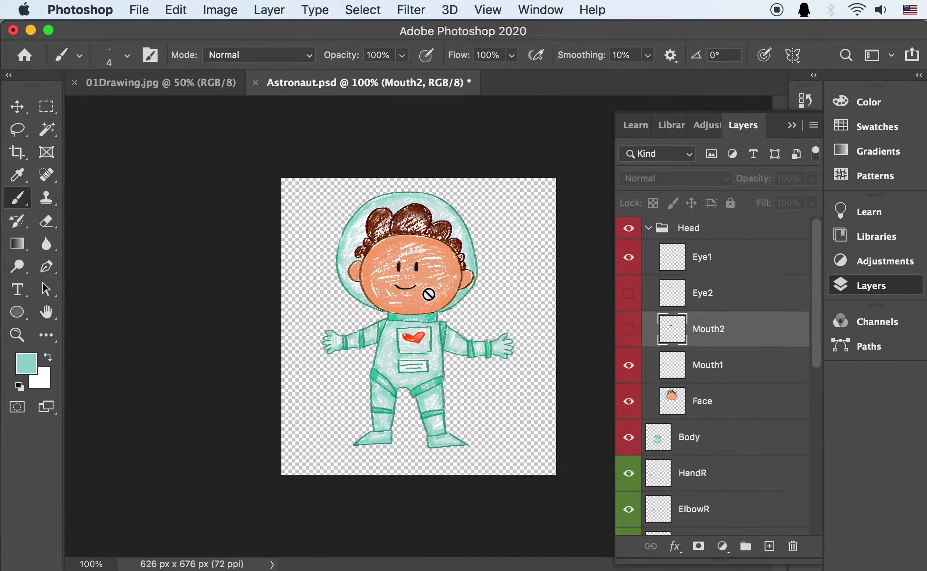
pyautogui.click(631, 333)
pyautogui.click(630, 330)
pyautogui.click(629, 329)
pyautogui.click(629, 329)
pyautogui.click(630, 330)
pyautogui.click(629, 329)
pyautogui.click(630, 330)
pyautogui.click(630, 330)
pyautogui.click(629, 330)
pyautogui.click(630, 330)
pyautogui.click(629, 331)
pyautogui.click(630, 330)
pyautogui.moveTo(692, 331); pyautogui.dragTo(658, 373)
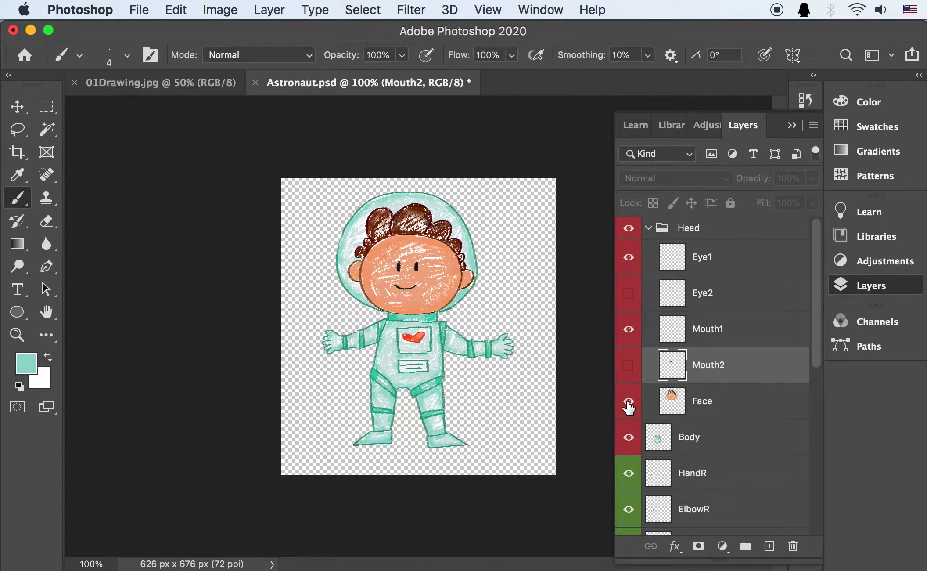
# Step: Toggle the Mouth1, Eye1, Mouth2 and Face layers to inspect the face parts, and collapse the Head group
pyautogui.click(630, 329)
pyautogui.click(629, 259)
pyautogui.click(628, 400)
pyautogui.click(628, 400)
pyautogui.click(629, 400)
pyautogui.click(629, 400)
pyautogui.click(628, 365)
pyautogui.click(629, 365)
pyautogui.click(629, 329)
pyautogui.click(629, 257)
pyautogui.click(649, 227)
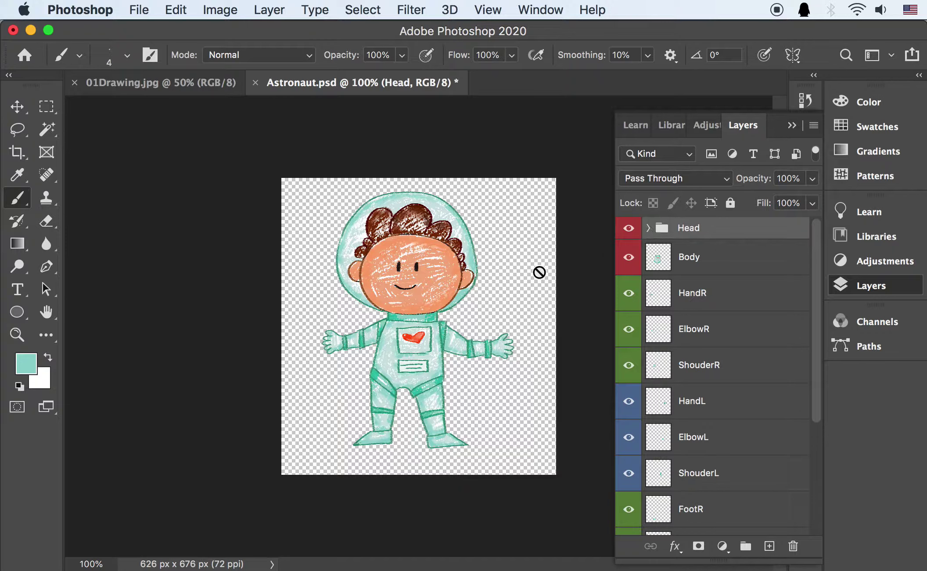
# Step: Try rotating the whole Head group clockwise by about 16 degrees with Free Transform
pyautogui.hotkey('ctrl', 't')
pyautogui.moveTo(496, 177); pyautogui.dragTo(515, 204)
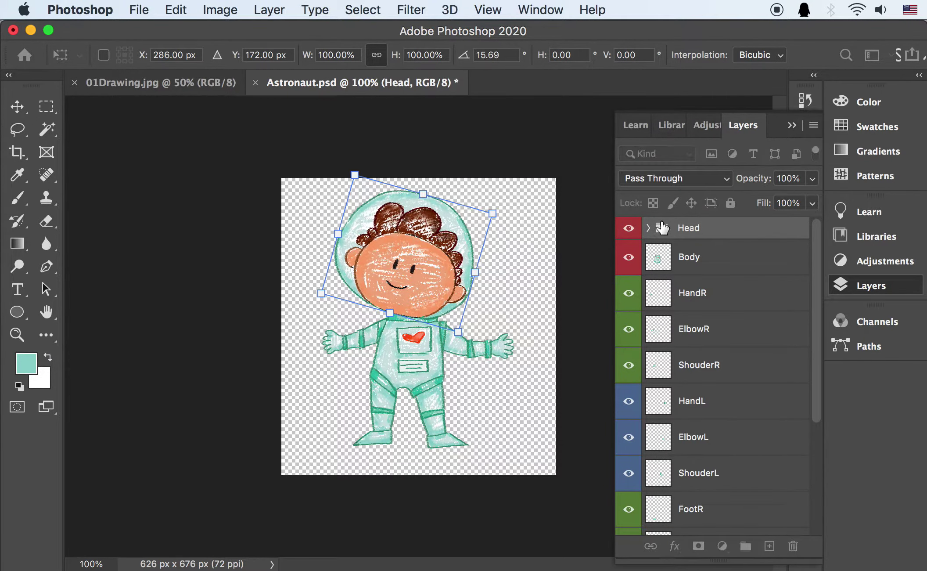
pyautogui.press('super+z')
# Step: Select the Body layer and examine how it joins the head by toggling the Head group's visibility
pyautogui.click(688, 269)
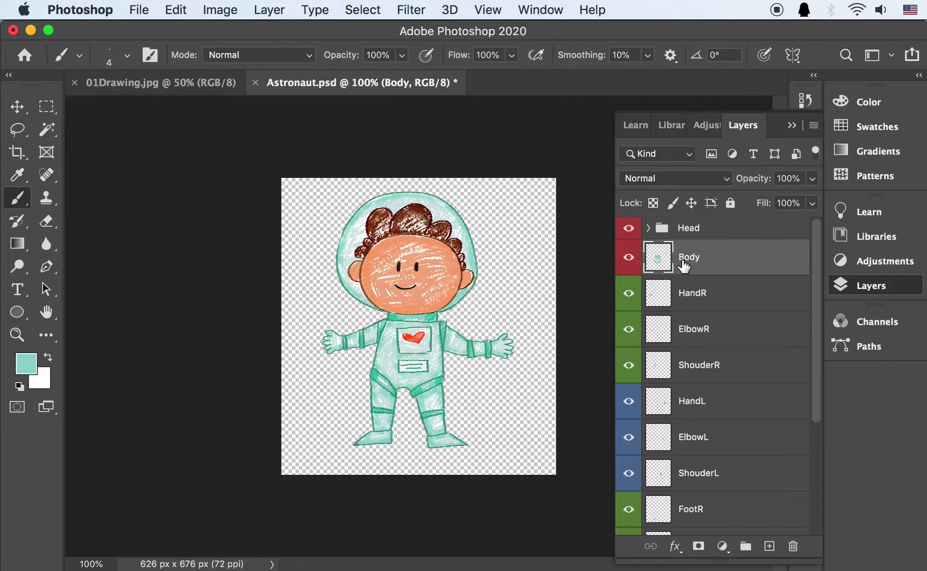
pyautogui.click(649, 228)
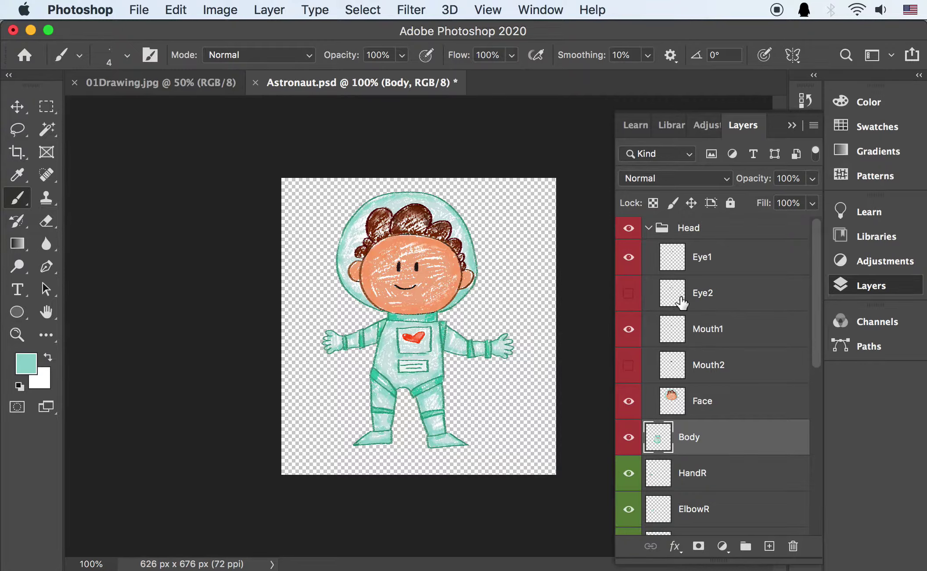
pyautogui.click(649, 227)
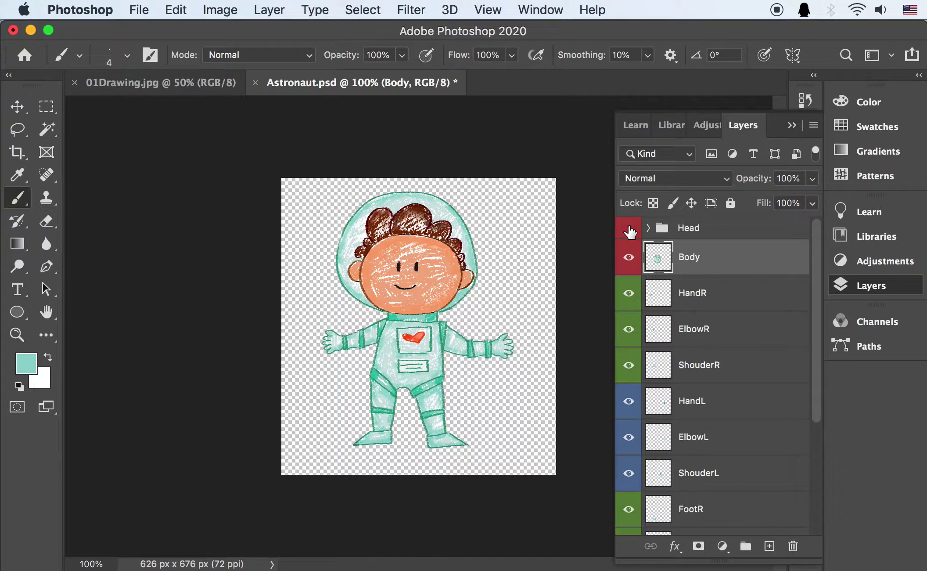
pyautogui.click(630, 228)
pyautogui.click(630, 228)
pyautogui.click(629, 229)
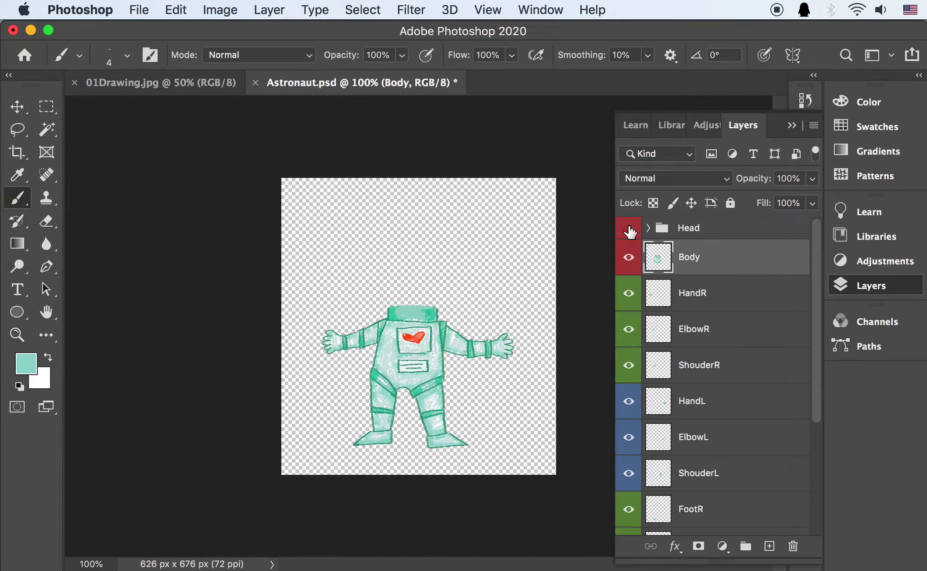
pyautogui.click(629, 228)
pyautogui.click(629, 228)
pyautogui.click(629, 228)
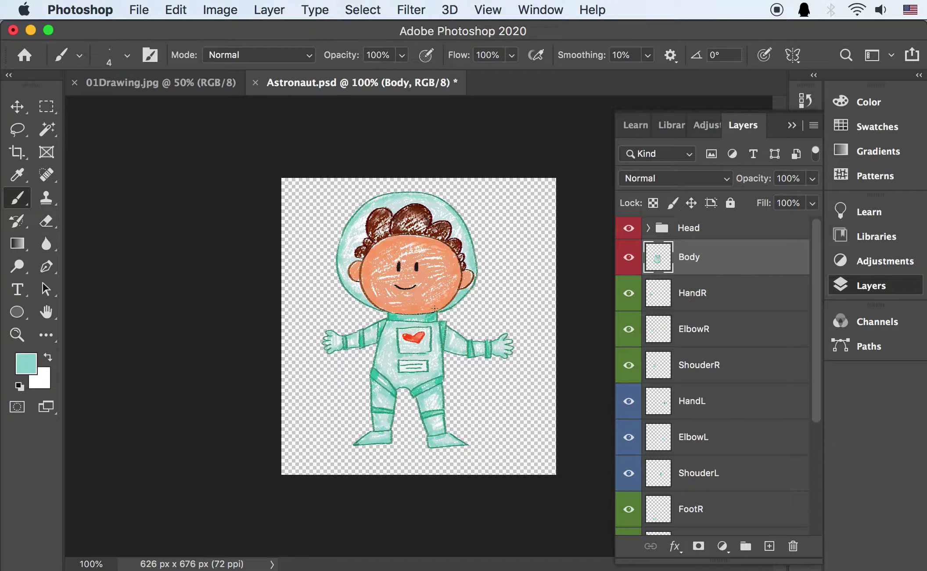
# Step: Examine the neck joint at 300% by toggling the Head group, and review the layers inside that group
pyautogui.press('super+equal')
pyautogui.press('super+equal')
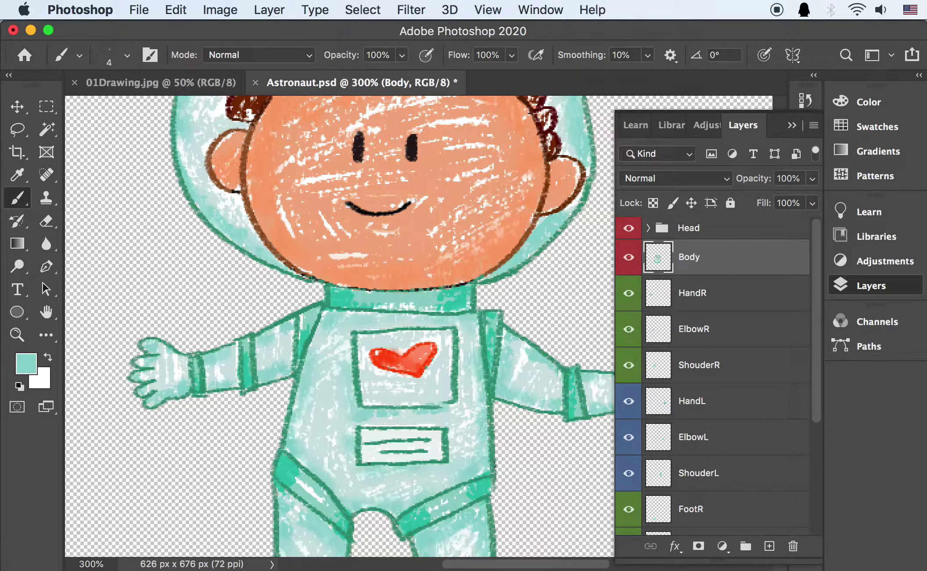
pyautogui.click(629, 228)
pyautogui.click(629, 228)
pyautogui.click(649, 228)
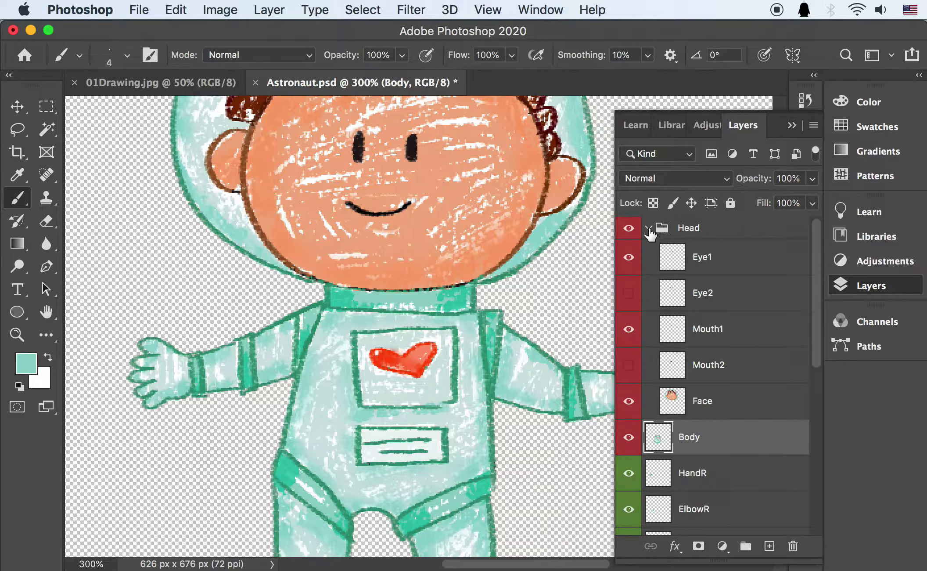
pyautogui.click(649, 228)
# Step: Try moving the Head group slightly upward from the neck with the Move tool
pyautogui.click(678, 229)
pyautogui.press('v')
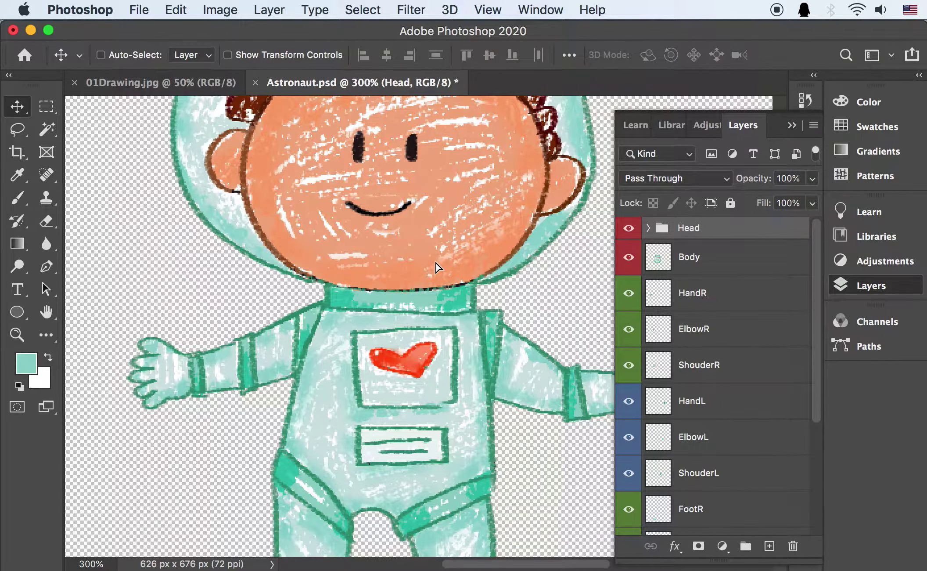
pyautogui.moveTo(435, 263); pyautogui.dragTo(437, 253)
pyautogui.press('super+z')
# Step: Hide and show the Head group once more to inspect the suit's collar behind the face
pyautogui.moveTo(405, 360); pyautogui.dragTo(474, 316)
pyautogui.click(629, 228)
pyautogui.click(629, 228)
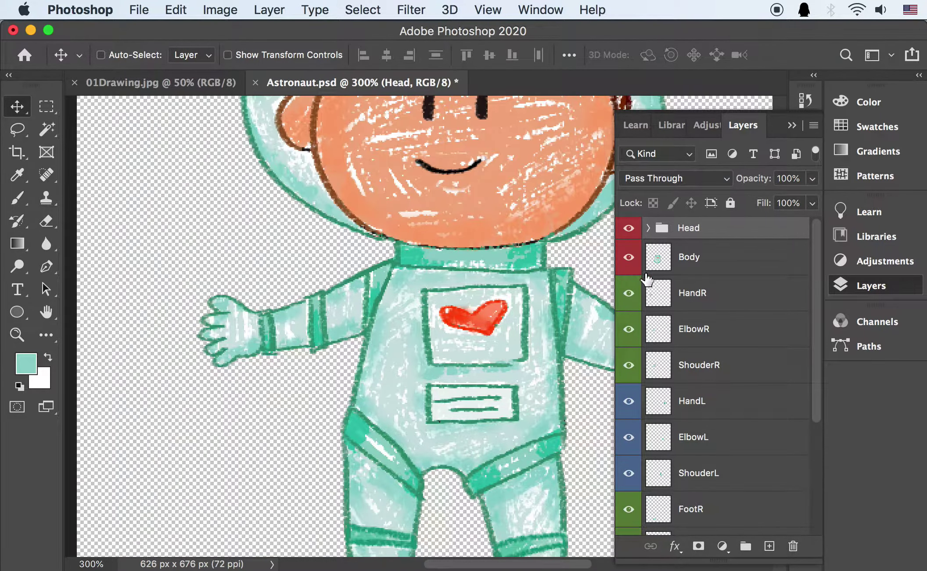
# Step: Isolate the lower right arm by hiding ShouderR, and toggle HandR to inspect its overlap with ElbowR
pyautogui.moveTo(628, 329); pyautogui.dragTo(630, 371)
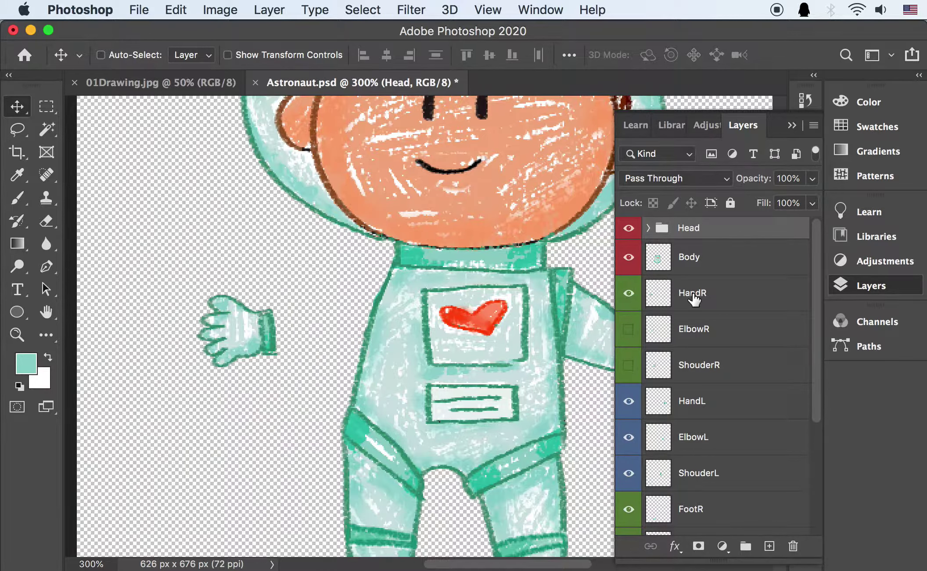
pyautogui.click(629, 329)
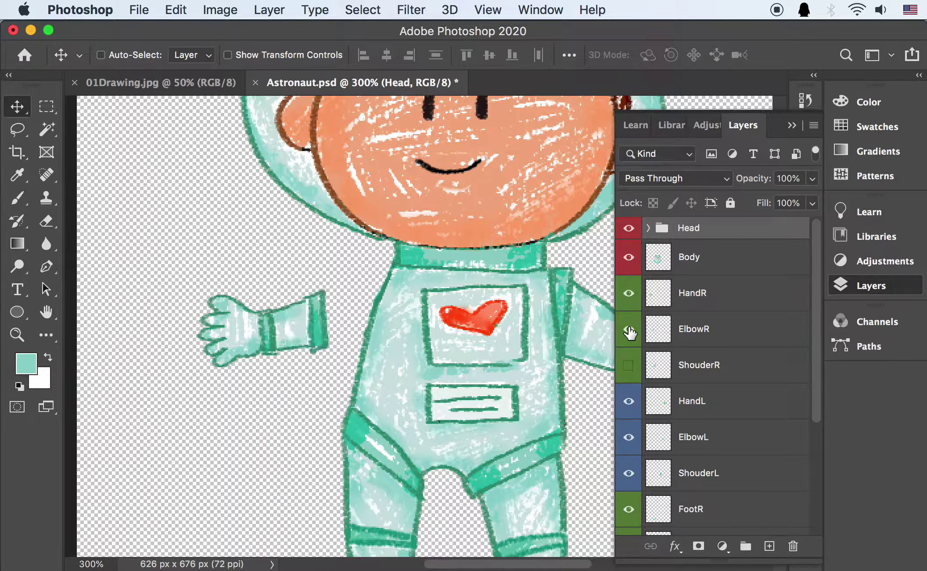
pyautogui.click(631, 293)
pyautogui.click(632, 293)
pyautogui.click(632, 293)
pyautogui.click(632, 293)
pyautogui.click(631, 293)
pyautogui.click(632, 293)
# Step: Load the ElbowR layer's outline as a selection and toggle HandR to examine the rounded wrist joint
pyautogui.keyDown('super'); pyautogui.click(655, 328); pyautogui.keyUp('super')
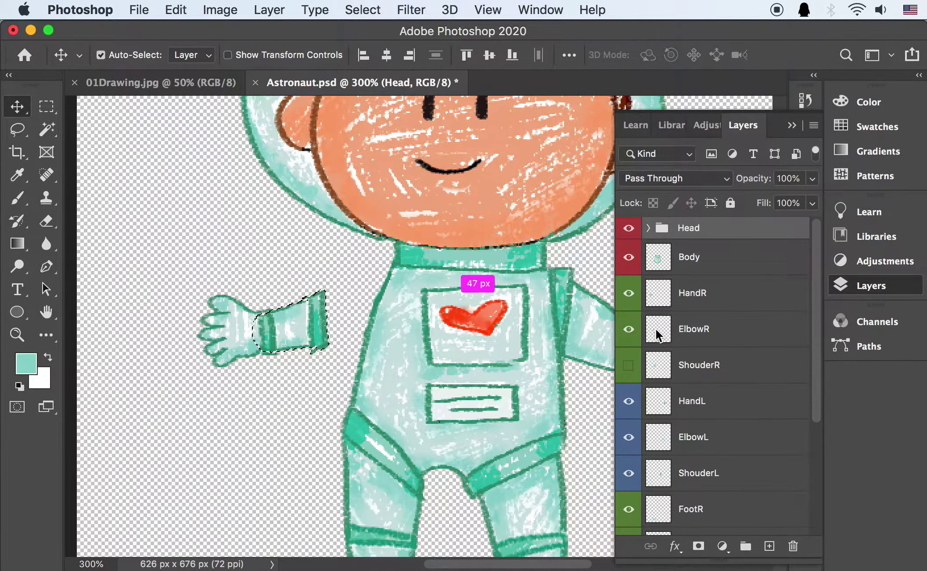
pyautogui.click(631, 294)
pyautogui.click(630, 295)
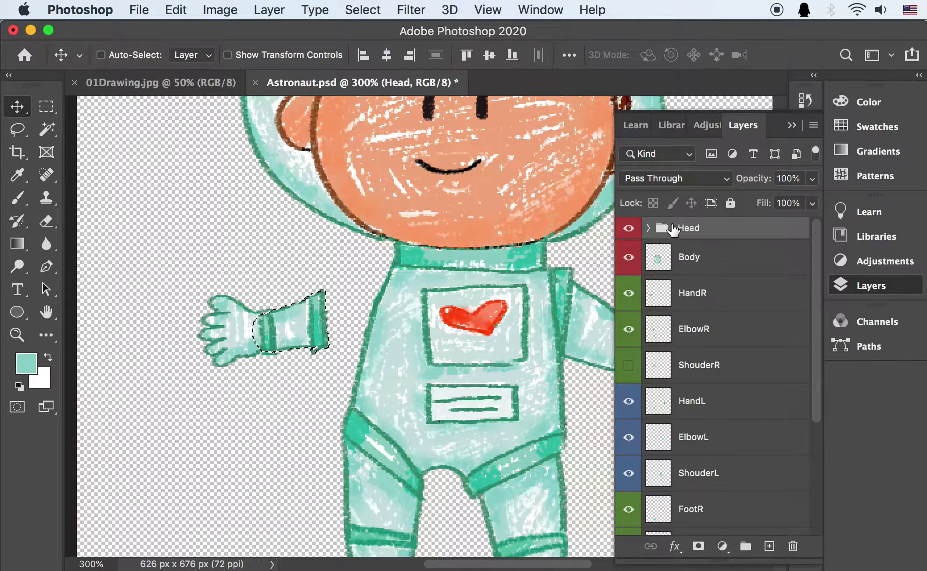
pyautogui.click(629, 295)
pyautogui.click(629, 295)
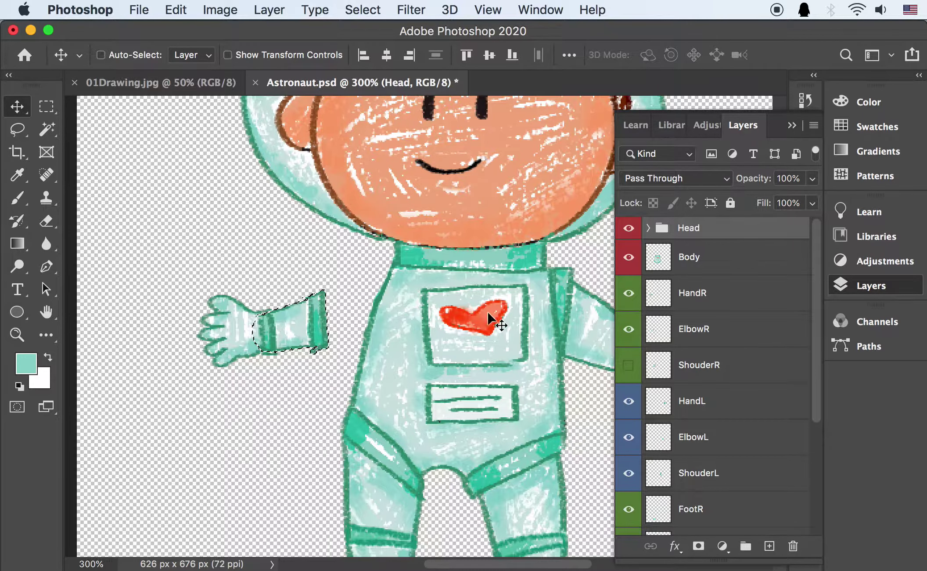
# Step: Show ShouderR without HandR, load its outline as a selection, and toggle ElbowR to examine the elbow joint
pyautogui.click(629, 364)
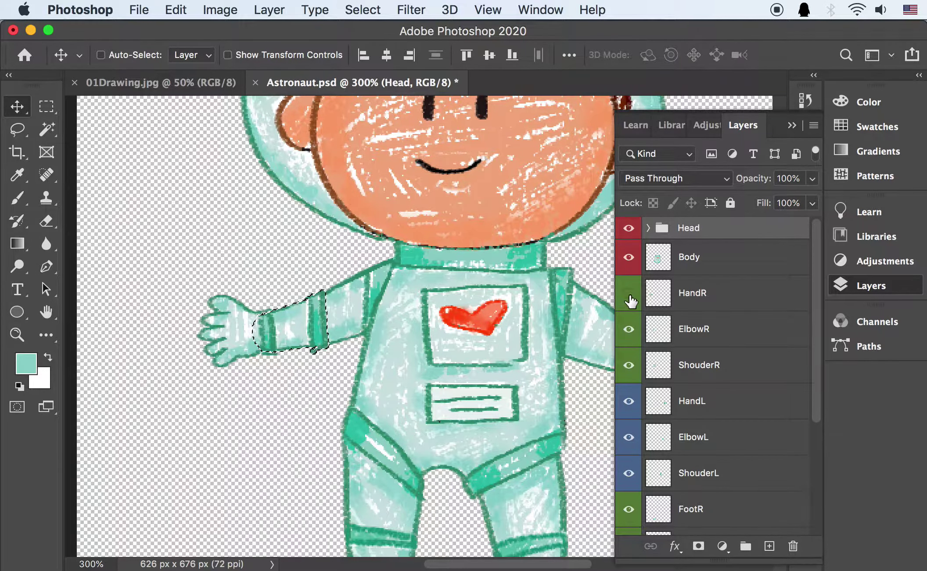
pyautogui.click(629, 293)
pyautogui.click(630, 329)
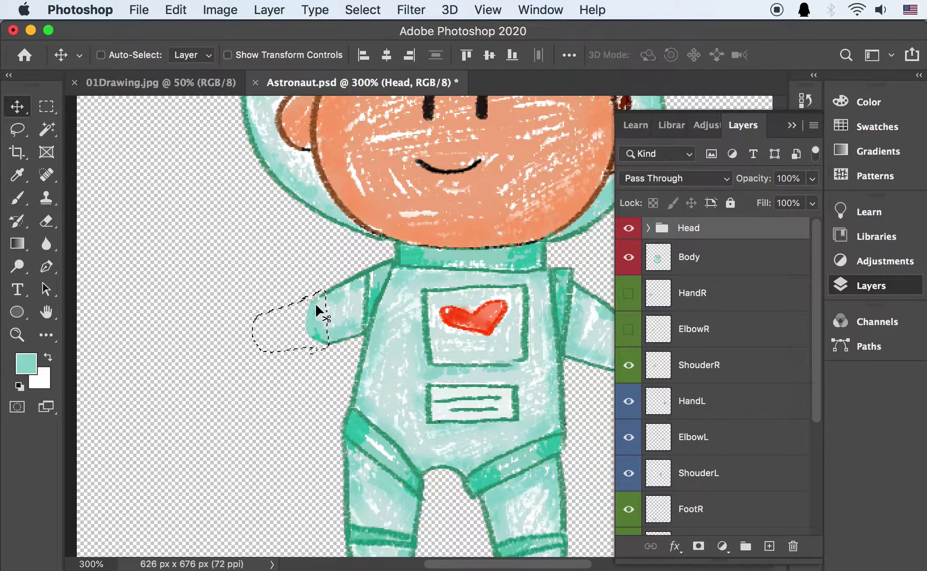
pyautogui.keyDown('super'); pyautogui.click(661, 364); pyautogui.keyUp('super')
pyautogui.click(629, 329)
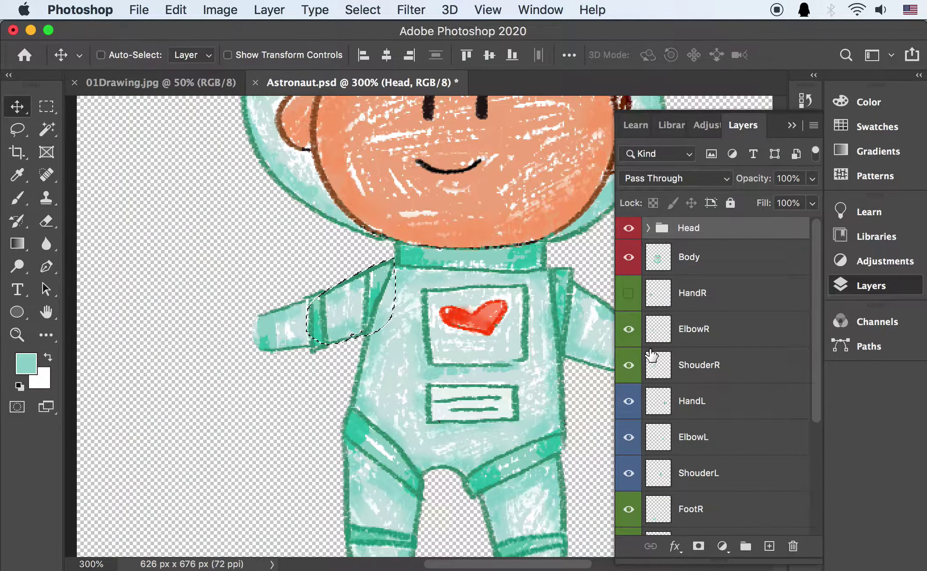
pyautogui.click(629, 329)
# Step: Toggle the Body layer to examine how the ShouderR shape extends behind the torso
pyautogui.click(629, 256)
pyautogui.click(628, 256)
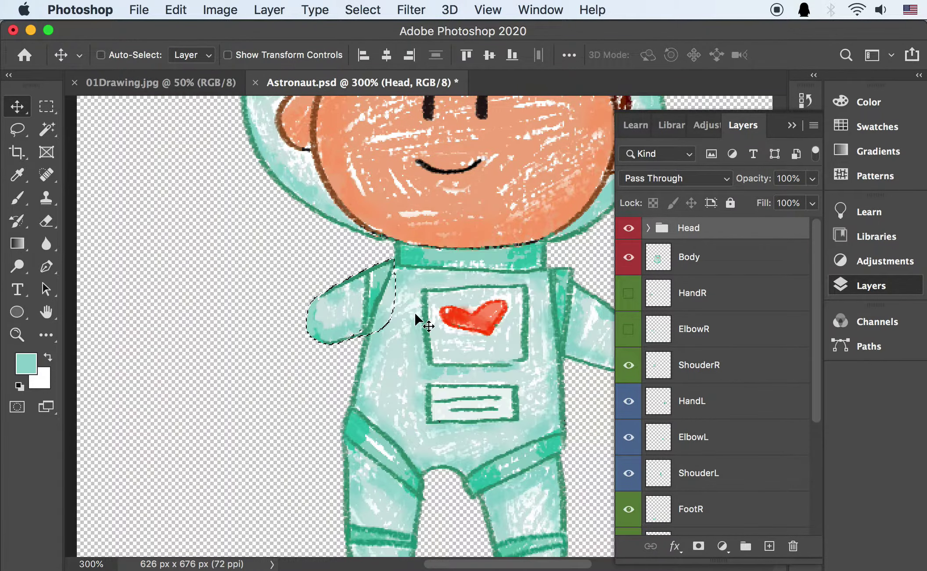
pyautogui.click(629, 257)
pyautogui.click(629, 258)
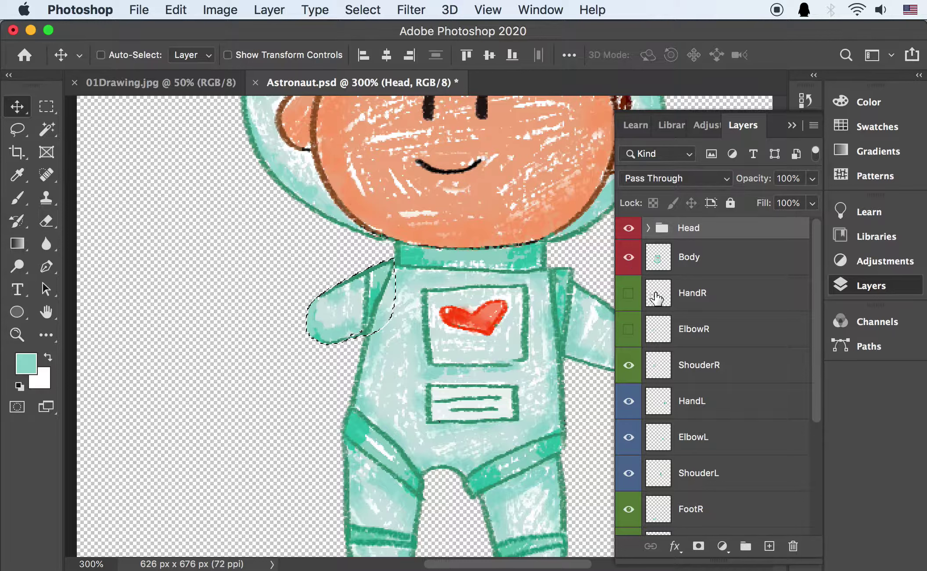
pyautogui.click(657, 290)
pyautogui.click(674, 232)
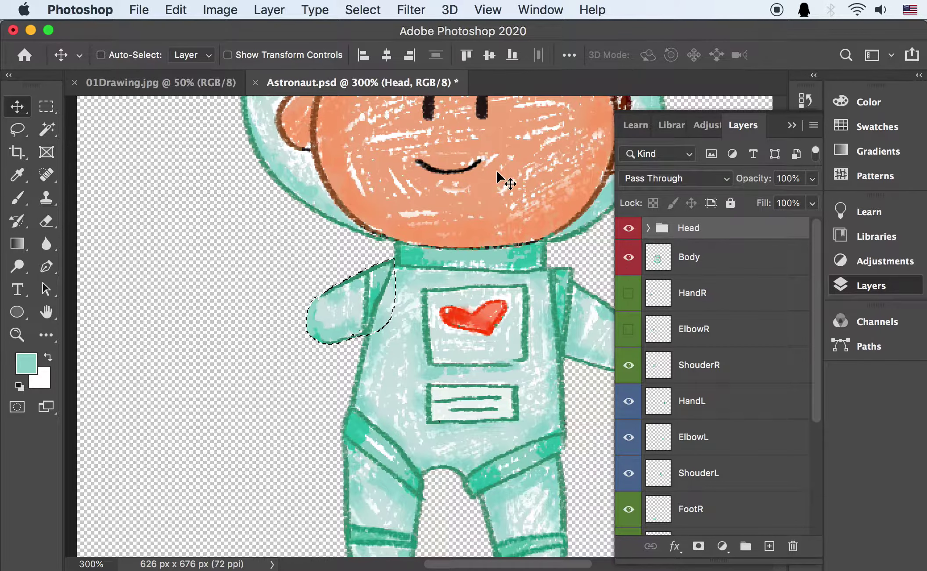
# Step: Hide the Head group and show the HandR and ElbowR layers again
pyautogui.click(628, 228)
pyautogui.click(628, 258)
pyautogui.click(628, 257)
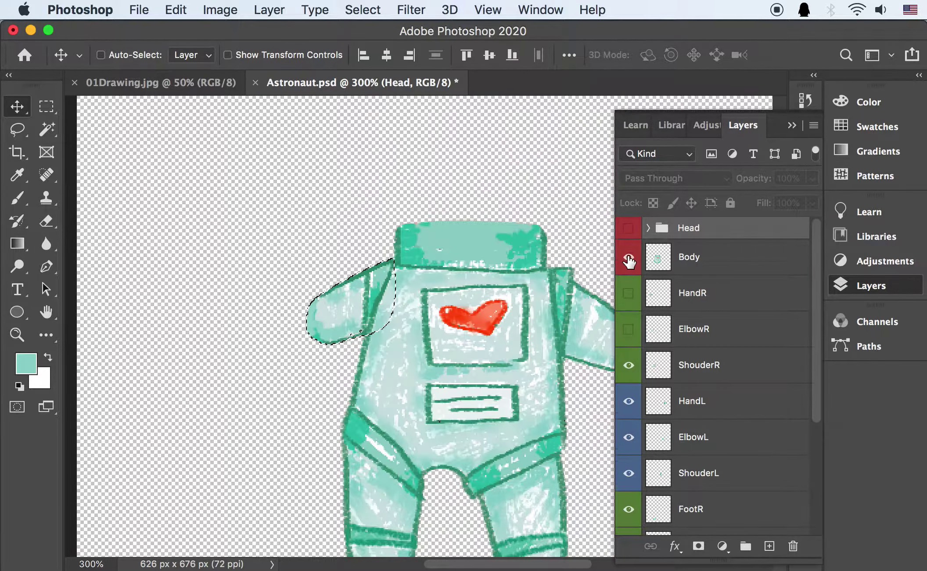
pyautogui.click(629, 293)
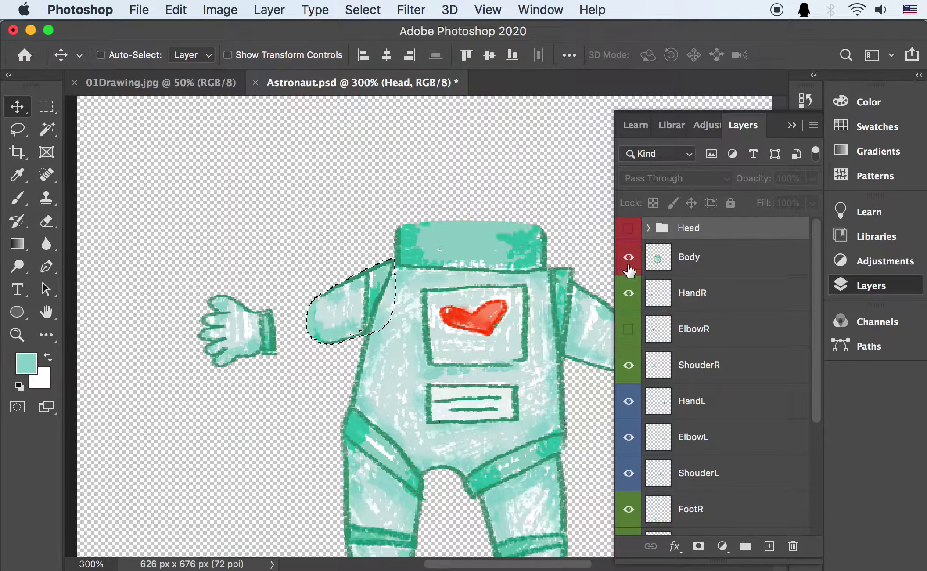
pyautogui.click(629, 329)
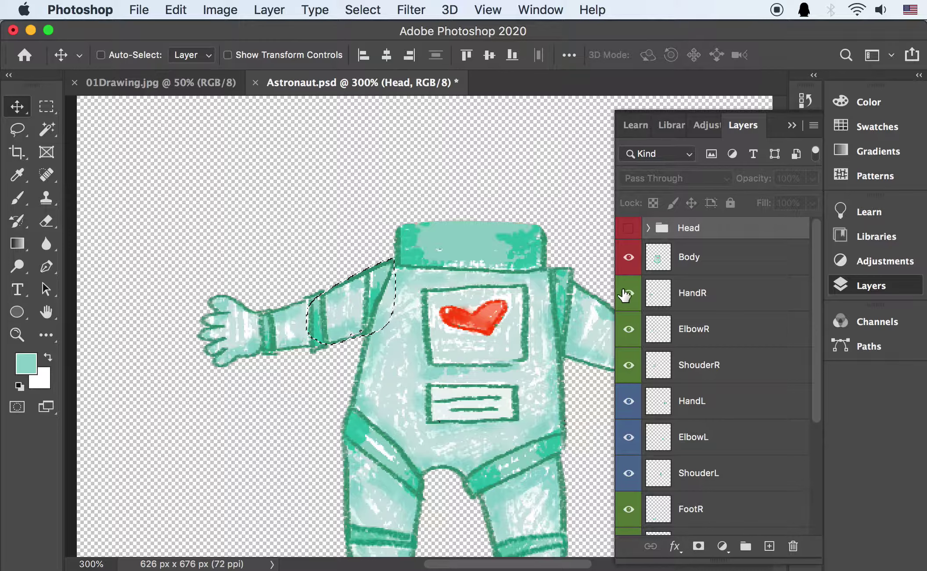
pyautogui.moveTo(635, 368)
pyautogui.mouseDown()
pyautogui.moveTo(629, 295)
pyautogui.moveTo(632, 371)
pyautogui.mouseUp()
# Step: Hide all six leg layers from FootR through ThighL
pyautogui.moveTo(818, 280); pyautogui.dragTo(813, 412)
pyautogui.moveTo(629, 336); pyautogui.dragTo(634, 517)
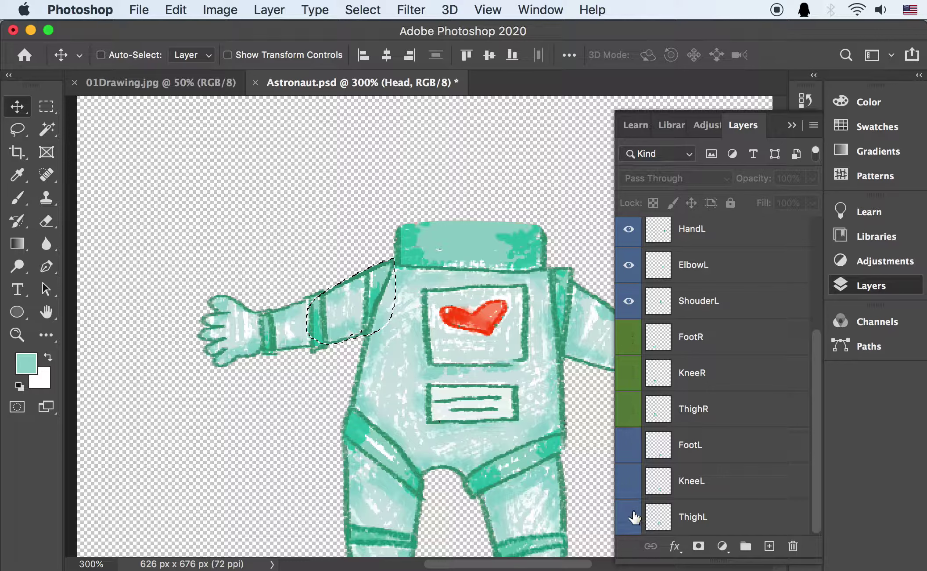
pyautogui.moveTo(471, 449); pyautogui.dragTo(464, 299)
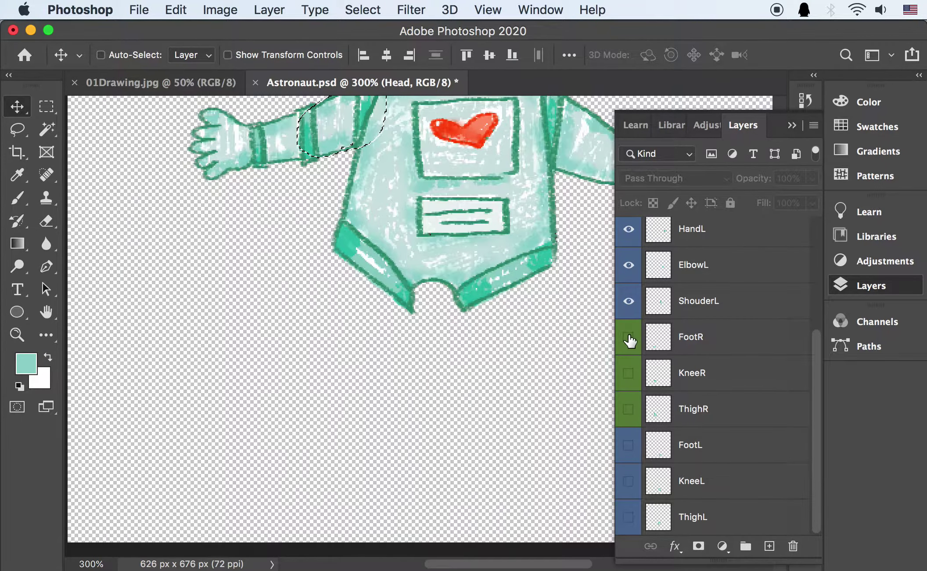
# Step: Show the FootR and KneeR layers and load the KneeR outline as a selection to examine the ankle overlap
pyautogui.click(629, 337)
pyautogui.click(628, 373)
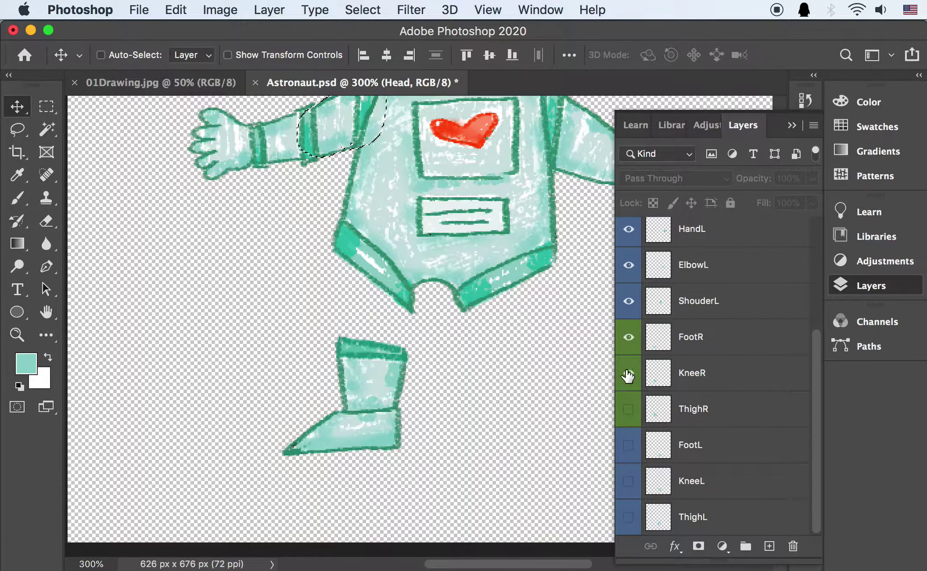
pyautogui.click(629, 337)
pyautogui.click(629, 337)
pyautogui.keyDown('super'); pyautogui.click(656, 377); pyautogui.keyUp('super')
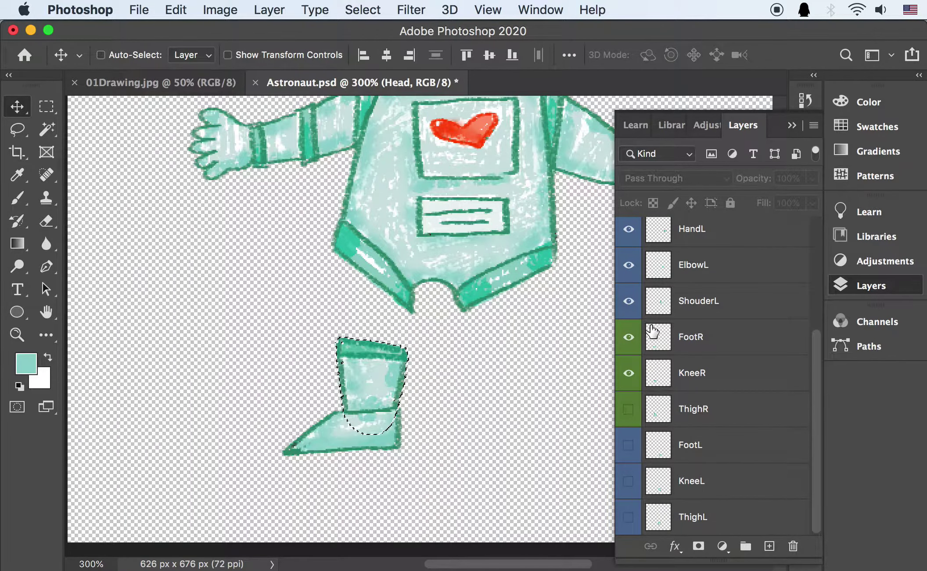
# Step: Toggle the FootR layer to examine how the rounded end of KneeR extends behind the foot
pyautogui.click(629, 337)
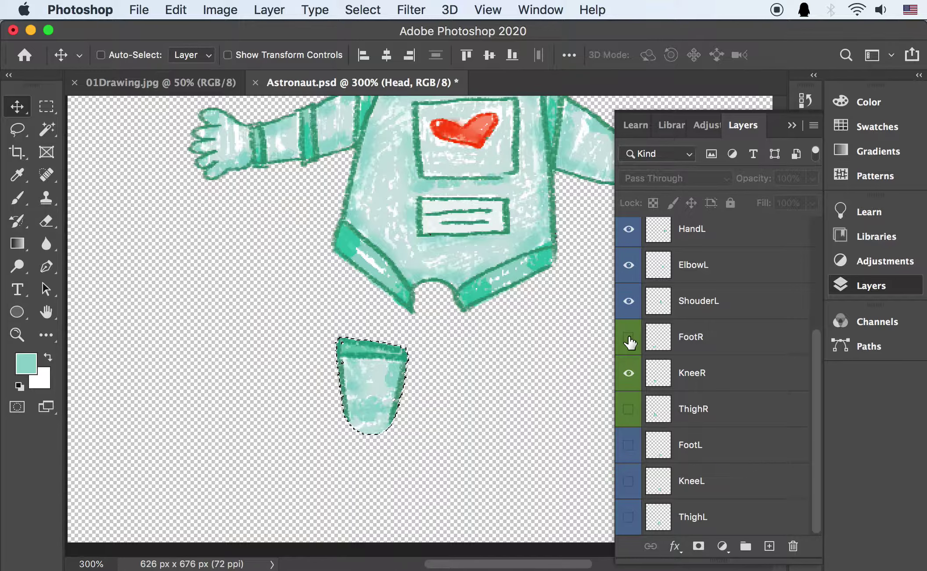
pyautogui.click(629, 337)
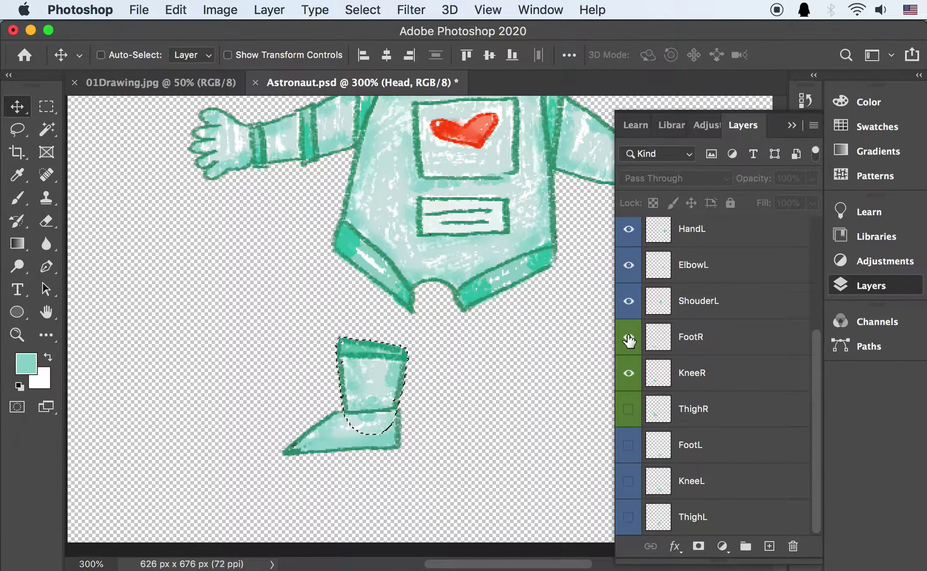
pyautogui.click(629, 337)
pyautogui.click(629, 337)
# Step: Show the ThighR layer and toggle FootR and KneeR to examine how the thigh extends behind the knee
pyautogui.click(629, 409)
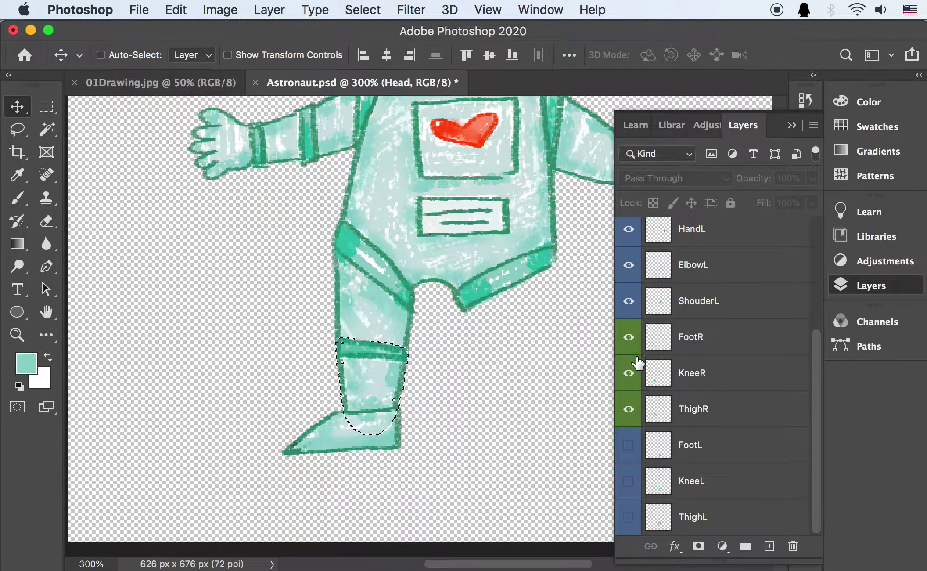
pyautogui.click(628, 337)
pyautogui.click(629, 373)
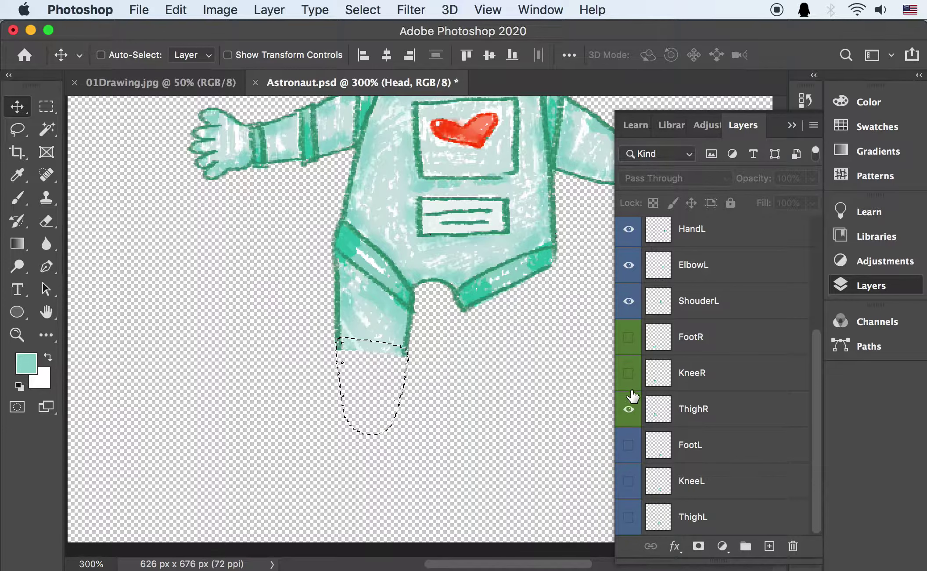
pyautogui.click(629, 372)
pyautogui.click(629, 337)
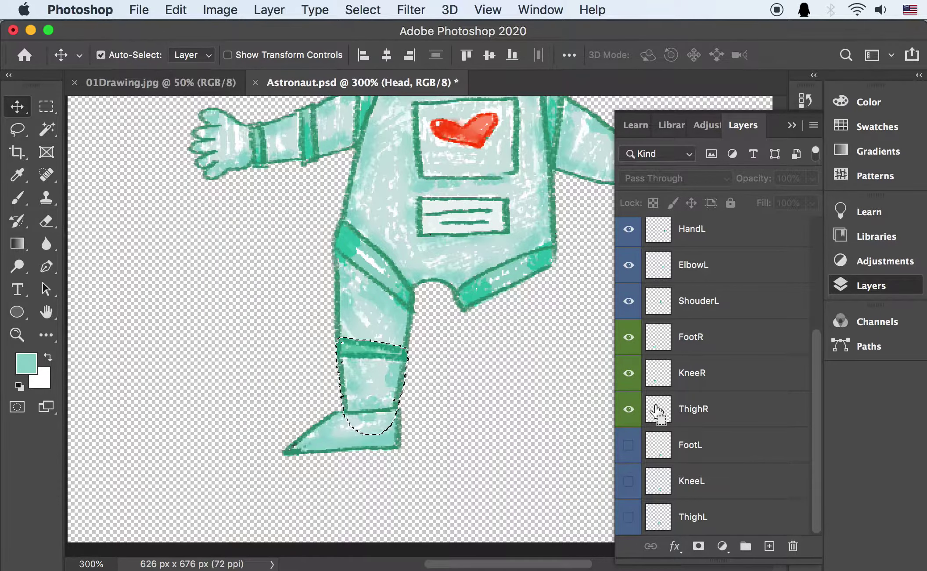
# Step: Load the ThighR outline as a selection and toggle the Body layer to examine the hip overlap
pyautogui.keyDown('super'); pyautogui.click(656, 409); pyautogui.keyUp('super')
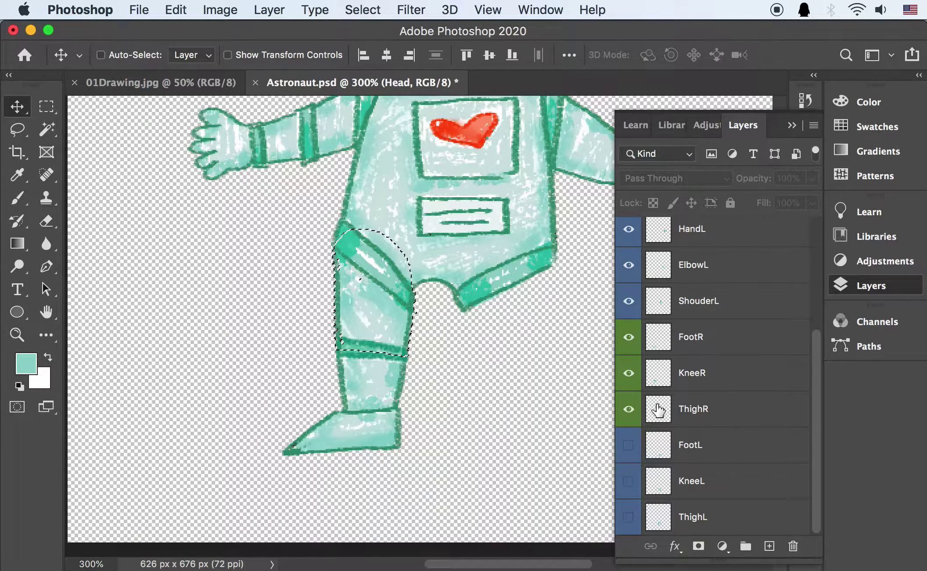
pyautogui.scroll(5, 663, 255)
pyautogui.click(630, 258)
pyautogui.click(630, 259)
pyautogui.click(630, 258)
pyautogui.click(629, 257)
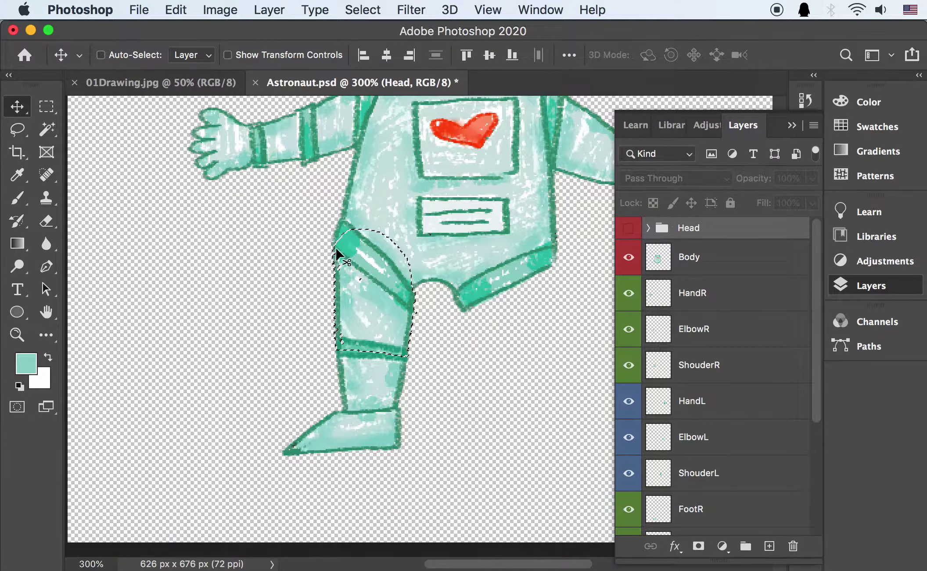
# Step: Show the FootL, KneeL and ThighL layers and the Head group, and view the whole astronaut at 100%
pyautogui.scroll(-4, 707, 417)
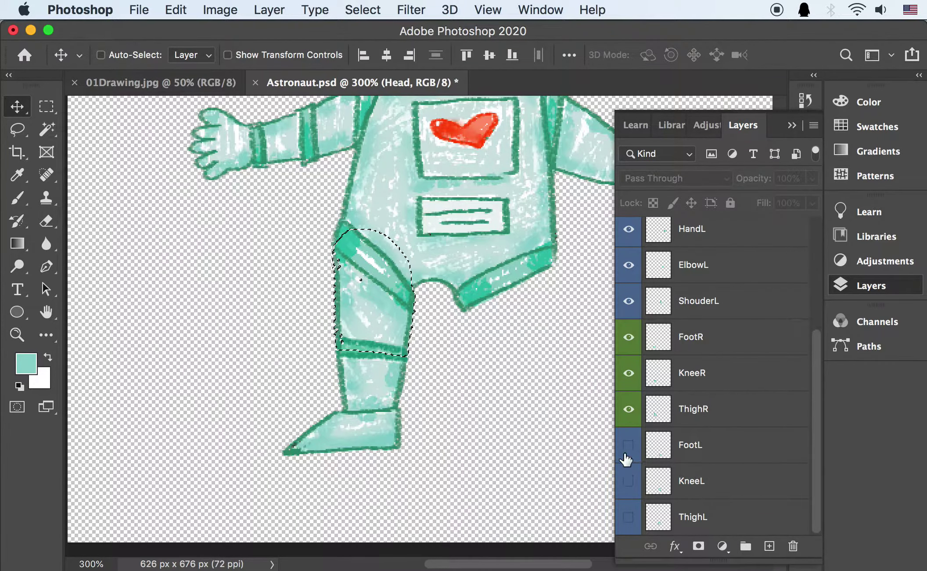
pyautogui.moveTo(629, 445); pyautogui.dragTo(628, 518)
pyautogui.scroll(5, 641, 349)
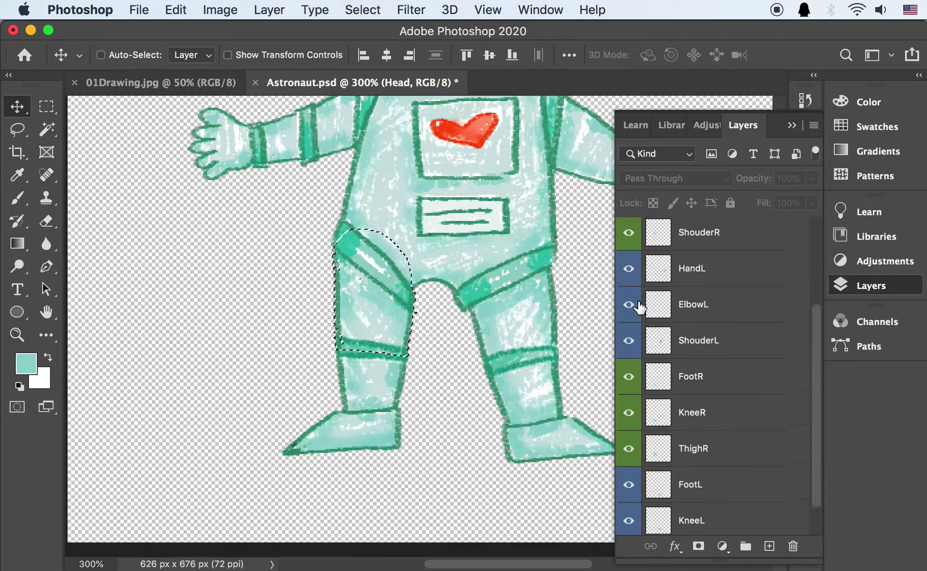
pyautogui.click(628, 228)
pyautogui.click(629, 229)
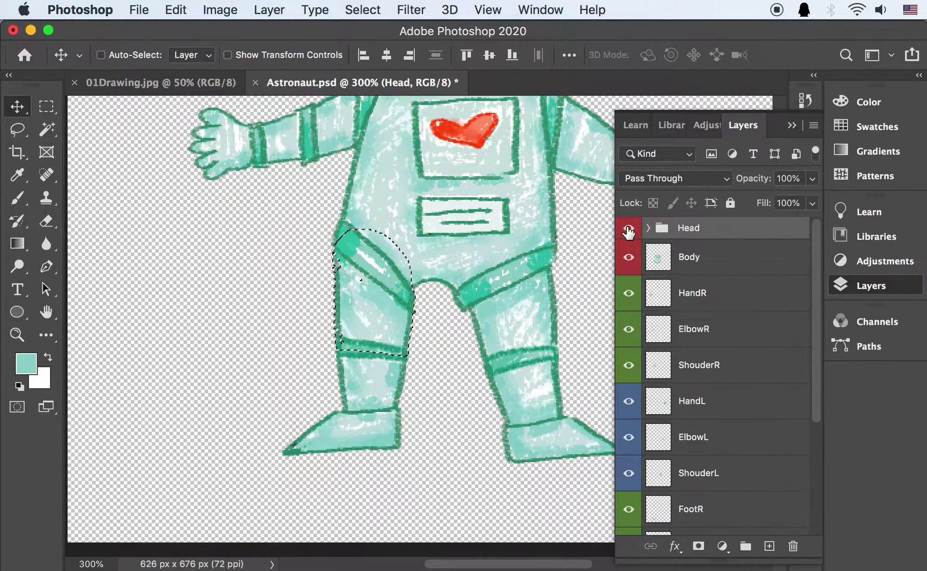
pyautogui.press('super+1')
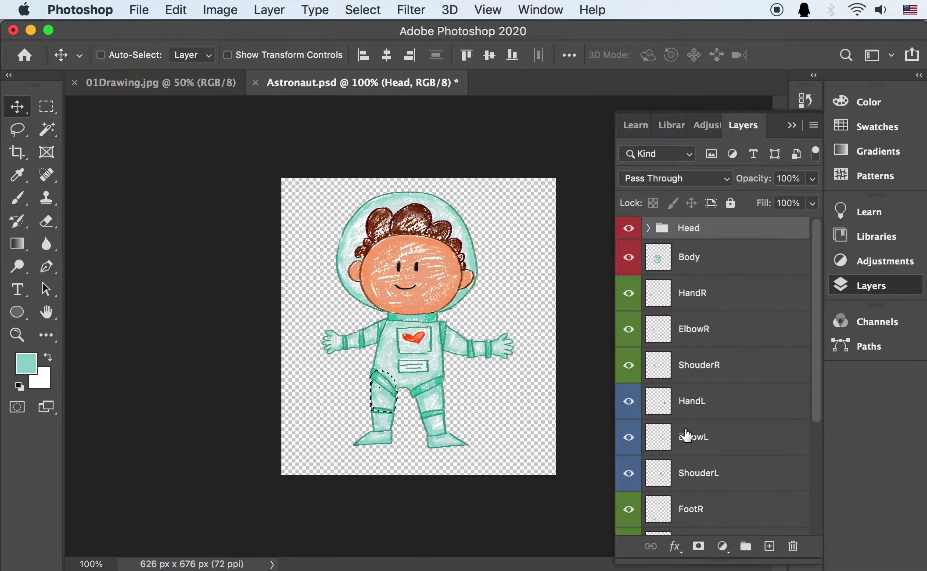
# Step: Switch to After Effects and bring Astronaut.psd from the 01AE folder in Finder into the project
pyautogui.press('super+Tab')
pyautogui.press('super+Tab')
pyautogui.press('super+Tab')
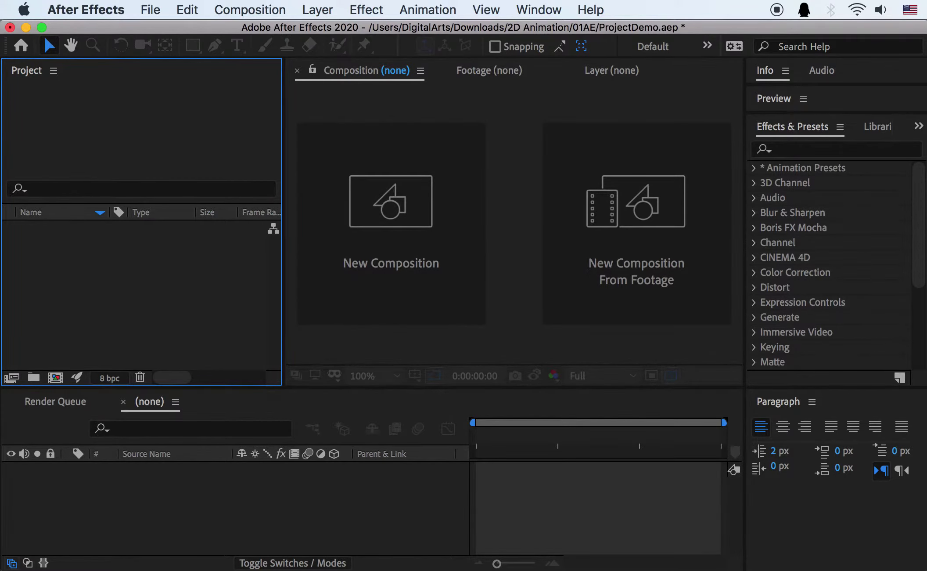
pyautogui.press('super+Tab')
pyautogui.moveTo(527, 176); pyautogui.dragTo(580, 121)
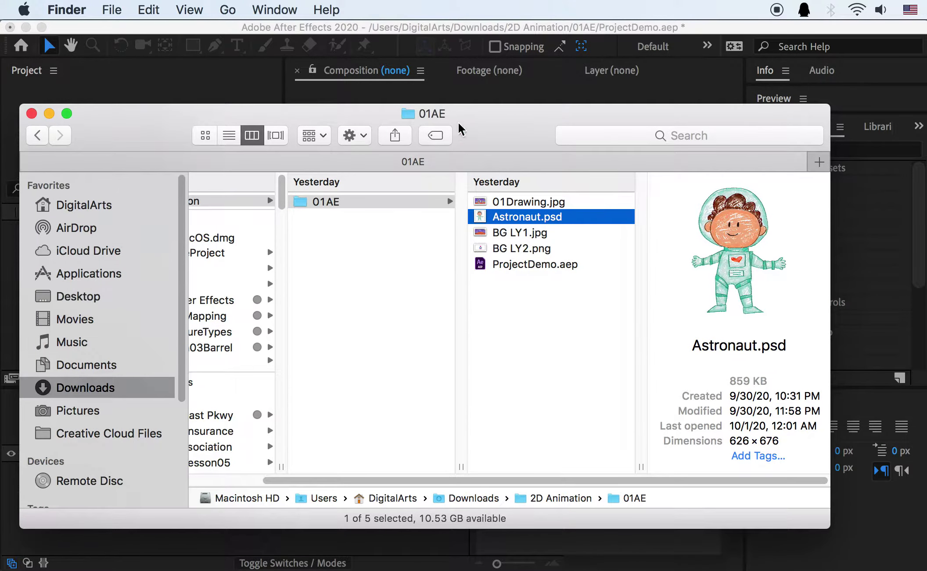
pyautogui.moveTo(458, 130); pyautogui.dragTo(580, 115)
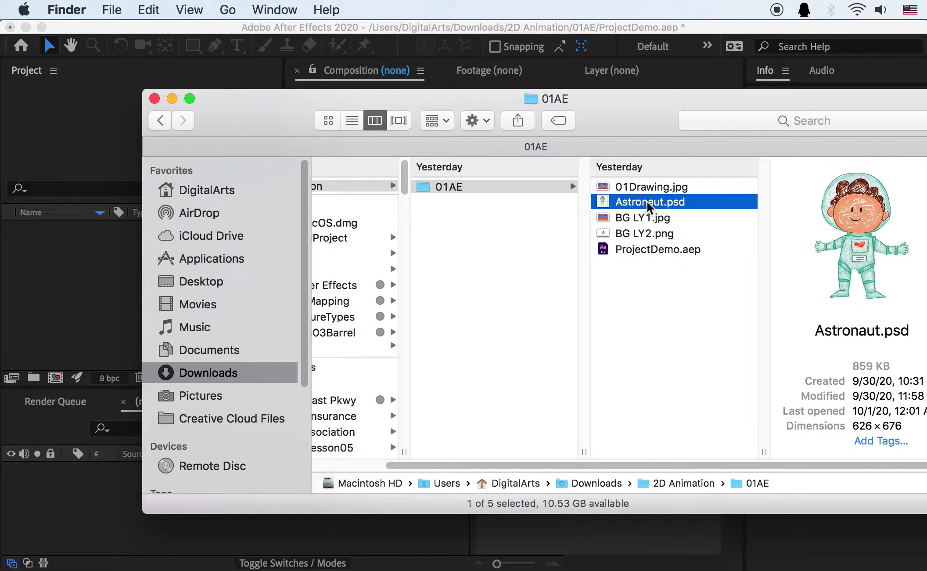
pyautogui.moveTo(649, 207); pyautogui.dragTo(50, 271)
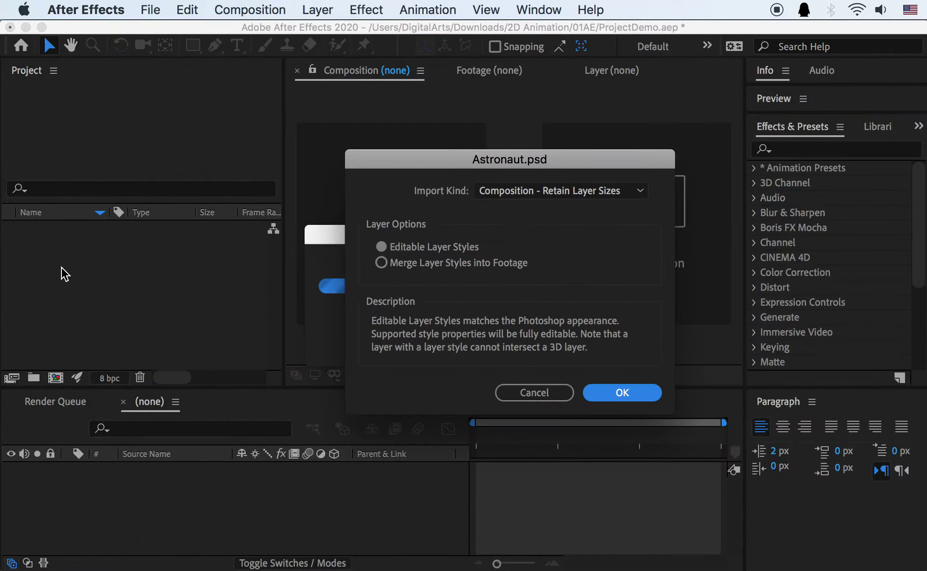
# Step: Import Astronaut.psd as Composition - Retain Layer Sizes with Editable Layer Styles
pyautogui.moveTo(501, 155); pyautogui.dragTo(470, 118)
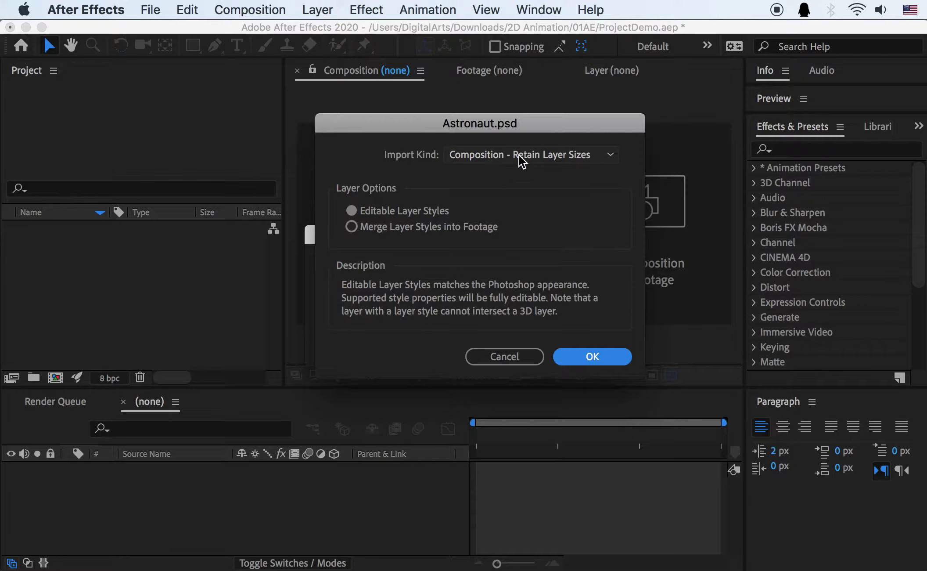
pyautogui.click(554, 157)
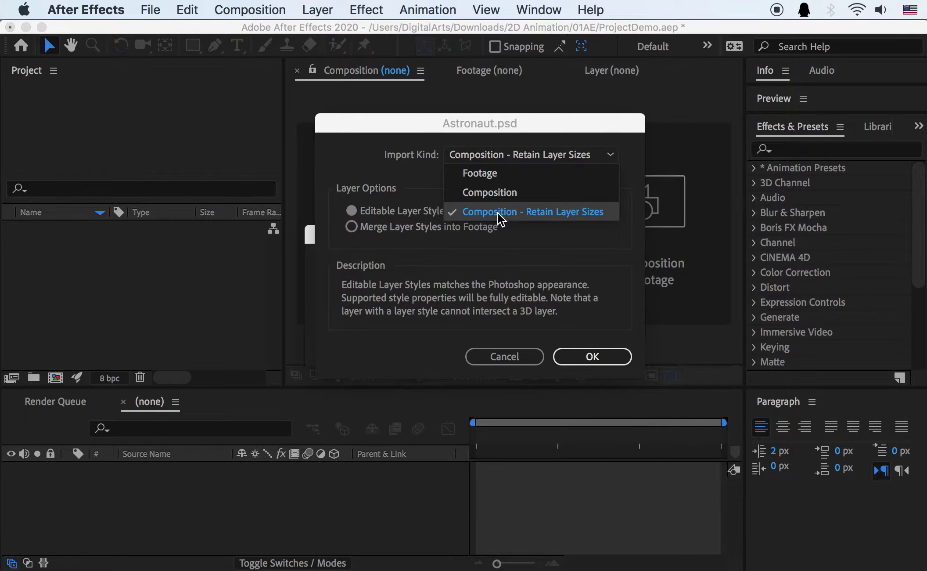
pyautogui.click(592, 214)
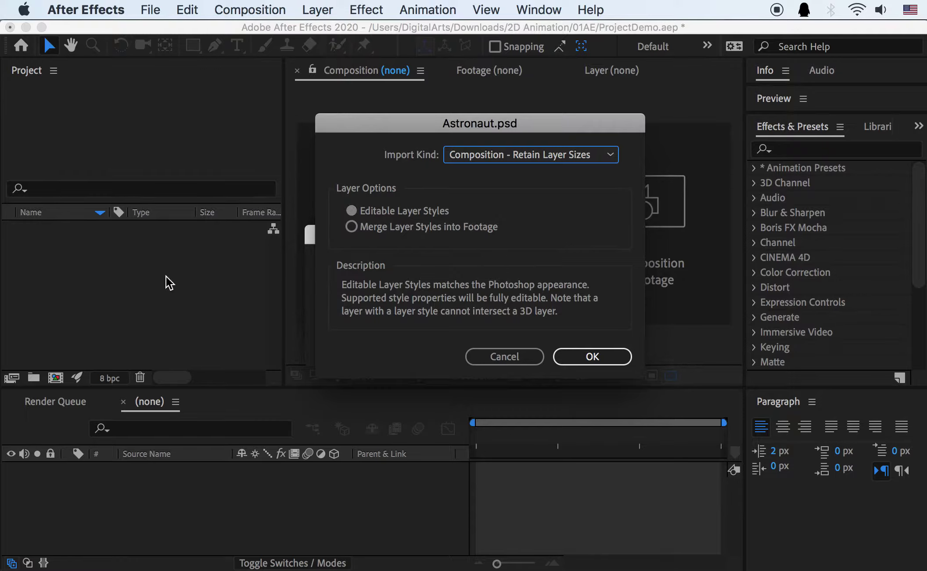
pyautogui.click(593, 355)
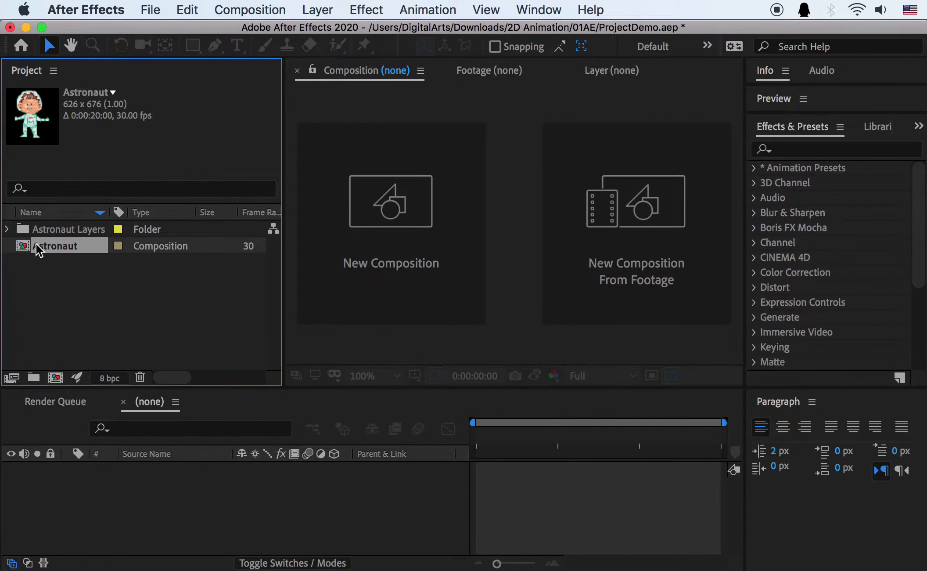
# Step: Look through the imported Photoshop items in the Astronaut Layers folder, from ThighR to KneeR, then collapse the folder
pyautogui.click(8, 229)
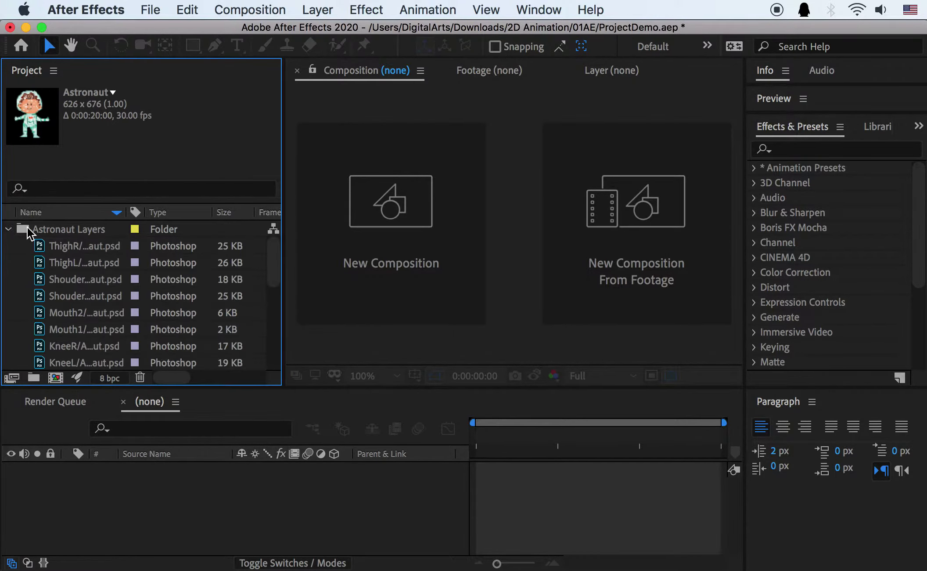
pyautogui.click(73, 246)
pyautogui.click(74, 263)
pyautogui.click(75, 279)
pyautogui.click(78, 296)
pyautogui.click(79, 312)
pyautogui.click(82, 330)
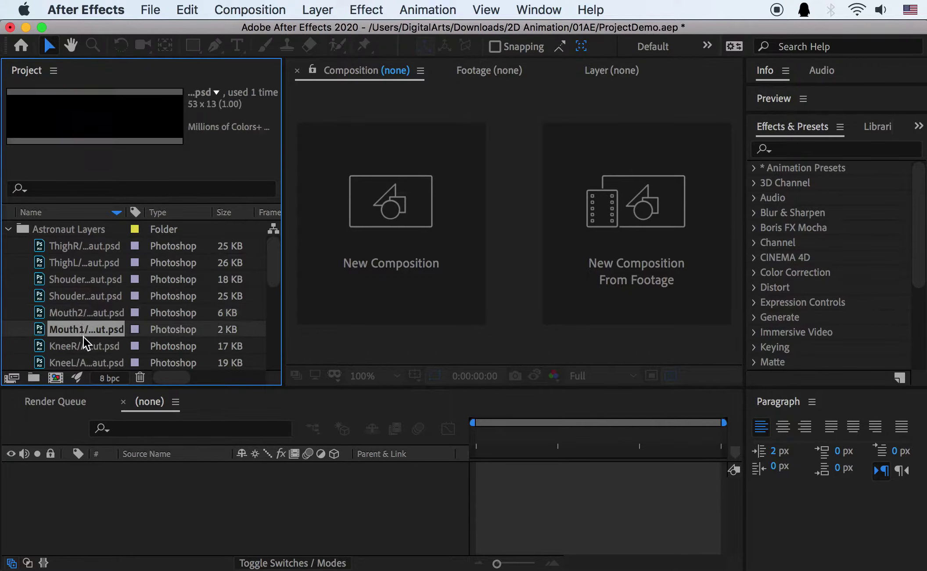
pyautogui.click(84, 339)
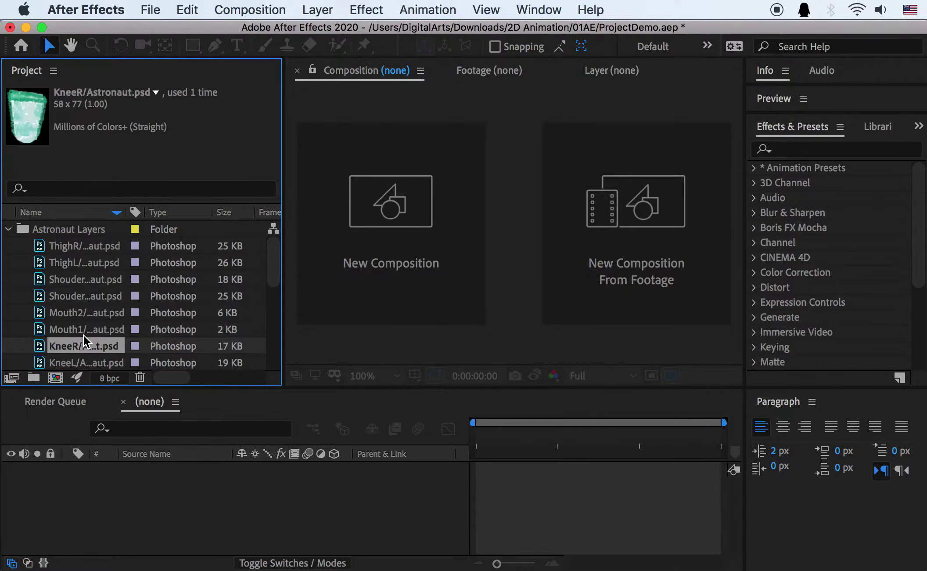
pyautogui.click(8, 230)
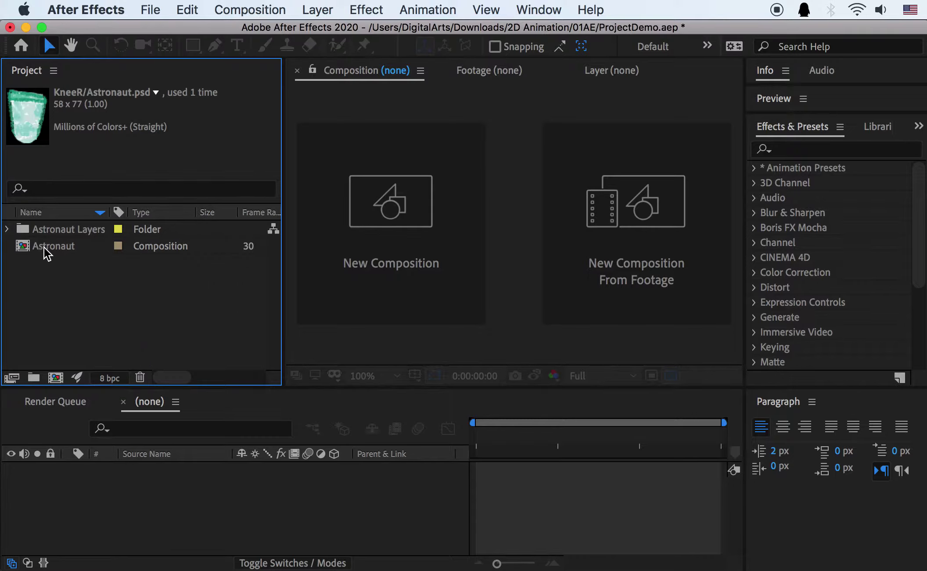
# Step: Open the Astronaut composition and look through its list of layers
pyautogui.click(46, 249)
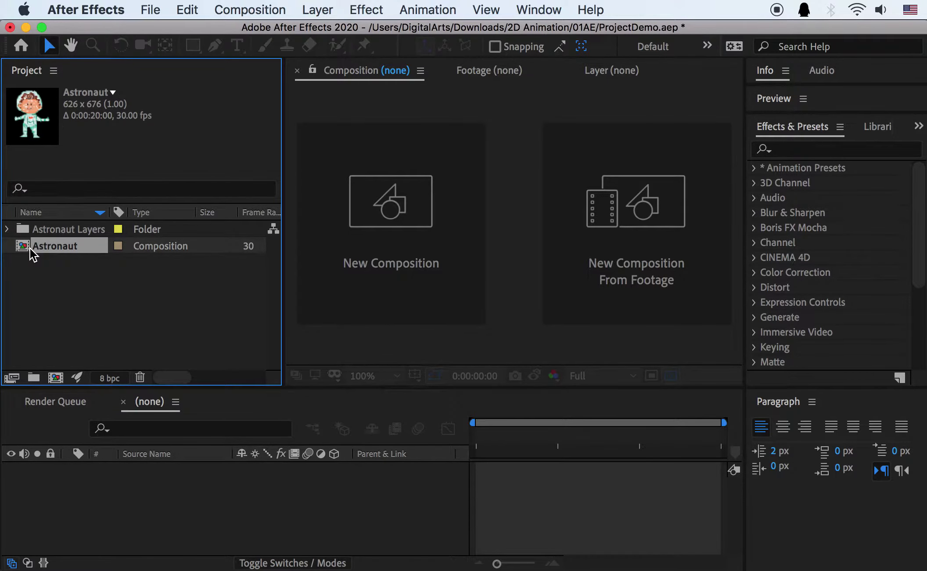
pyautogui.doubleClick(31, 247)
pyautogui.scroll(-1, 193, 490)
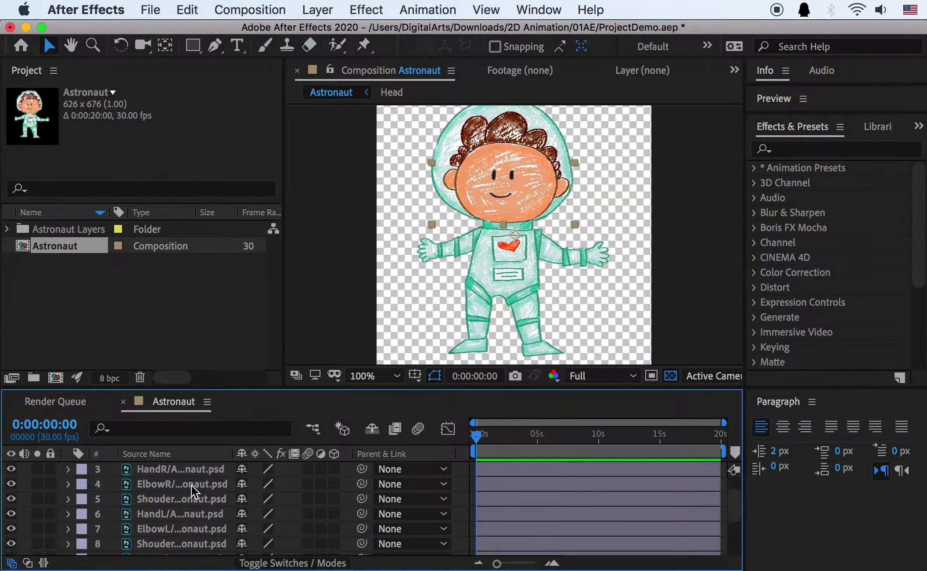
pyautogui.scroll(-3, 193, 489)
pyautogui.scroll(4, 174, 504)
# Step: Toggle the visibility of the Body, HandR, ElbowR and ShouderR layers to identify each body part in the composition
pyautogui.click(165, 483)
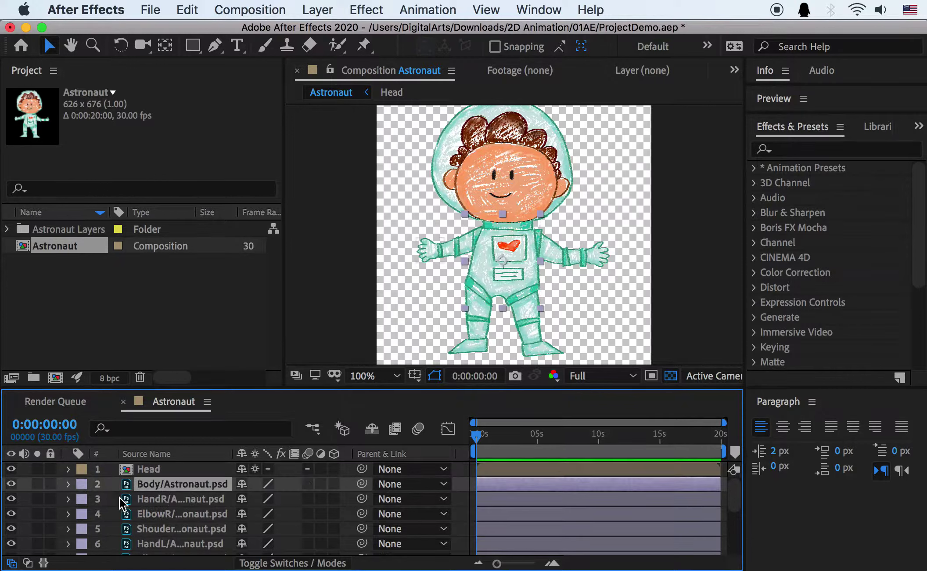
pyautogui.click(11, 484)
pyautogui.click(11, 484)
pyautogui.click(11, 498)
pyautogui.click(11, 498)
pyautogui.click(10, 513)
pyautogui.click(11, 513)
pyautogui.click(11, 528)
pyautogui.click(11, 528)
# Step: Switch between Photoshop and After Effects to compare the layer order, and expand the Head group in Photoshop
pyautogui.press('super+Tab')
pyautogui.press('super+Tab')
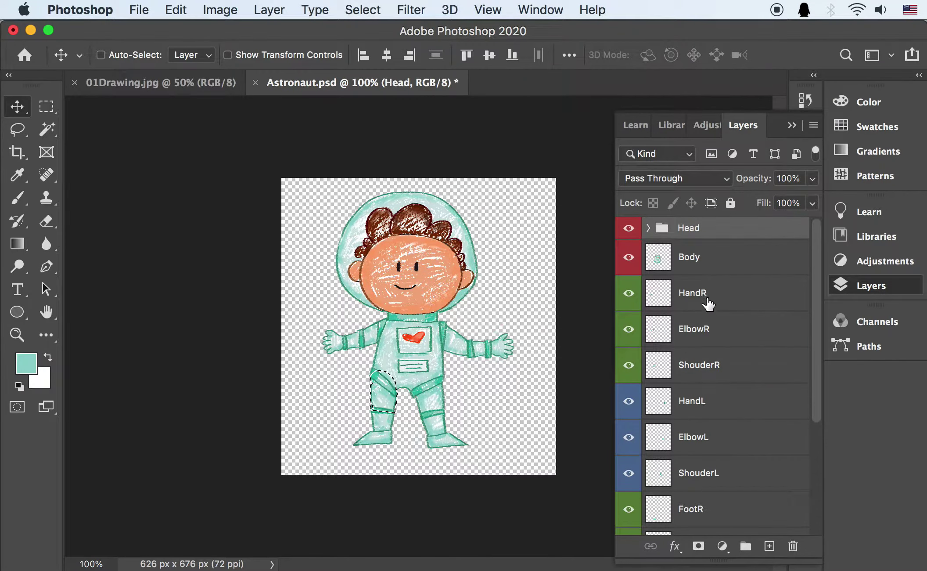
pyautogui.press('super+Tab')
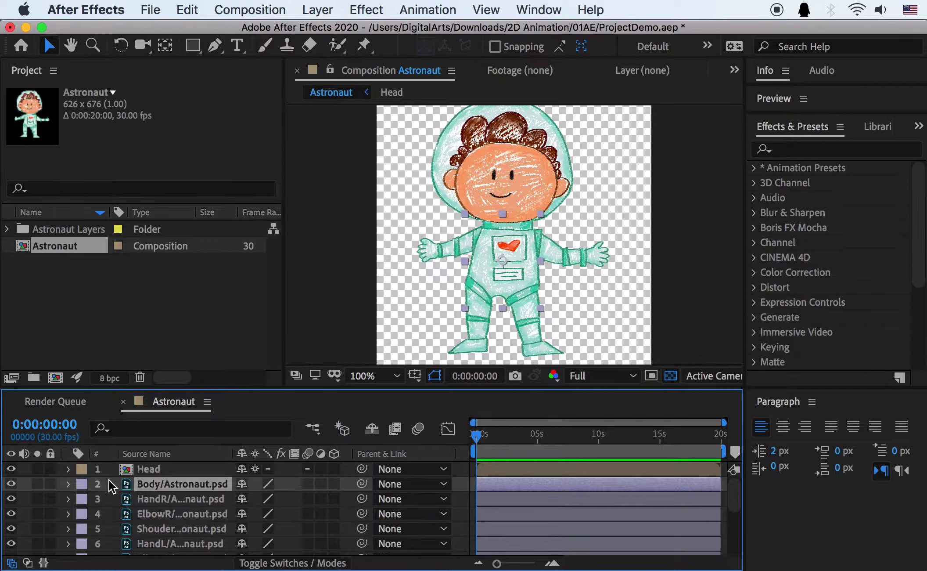
pyautogui.press('super+Tab')
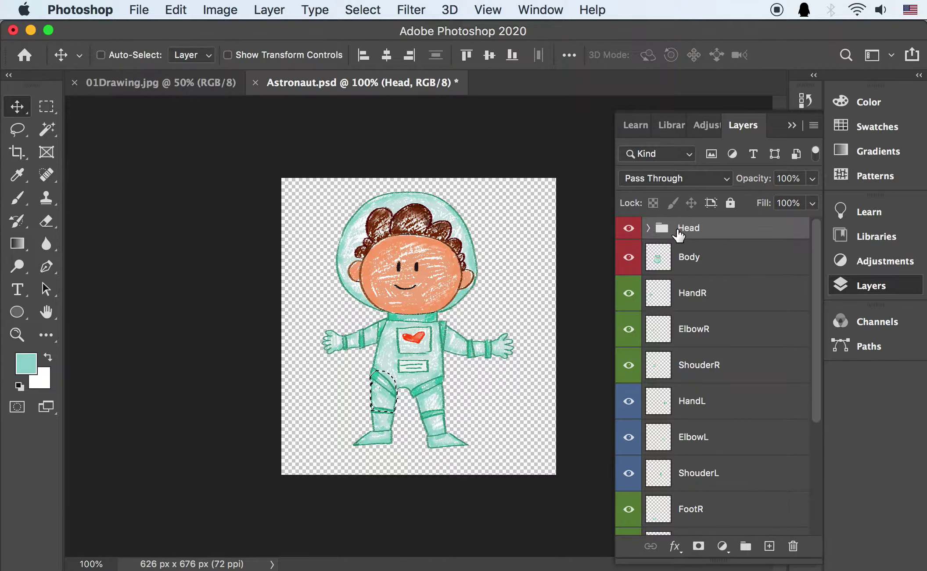
pyautogui.click(648, 227)
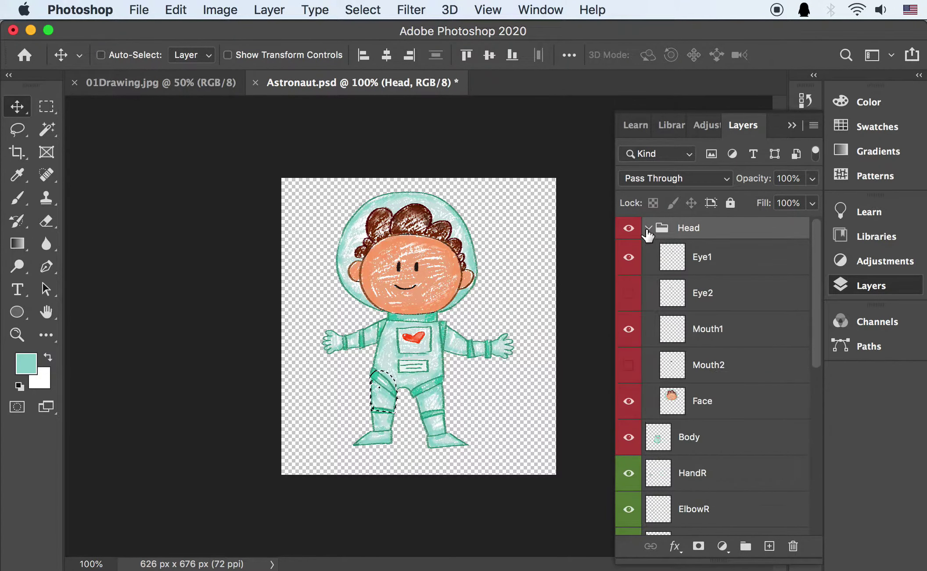
# Step: Return to After Effects, open the nested Head composition to examine its eye, mouth and face layers, and go back to Astronaut
pyautogui.press('super+Tab')
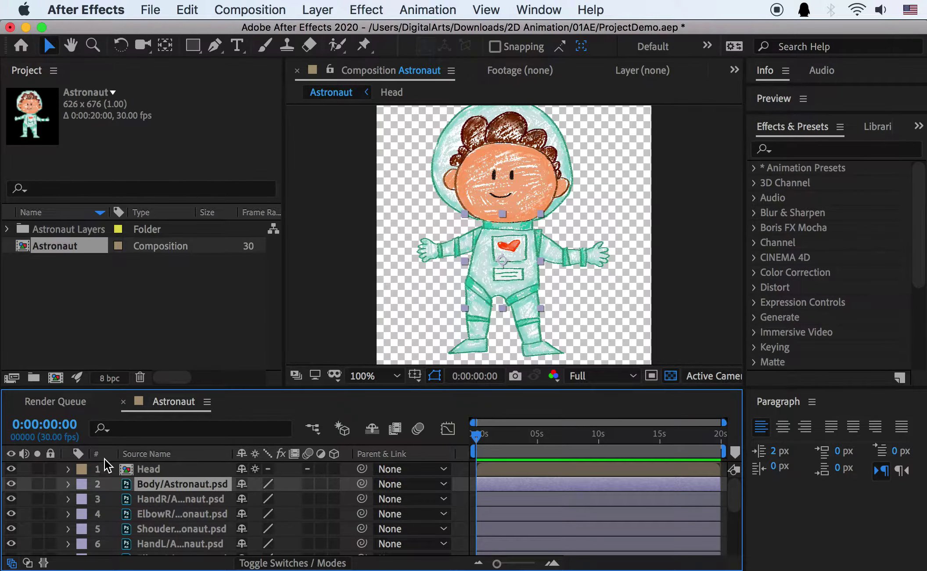
pyautogui.click(148, 469)
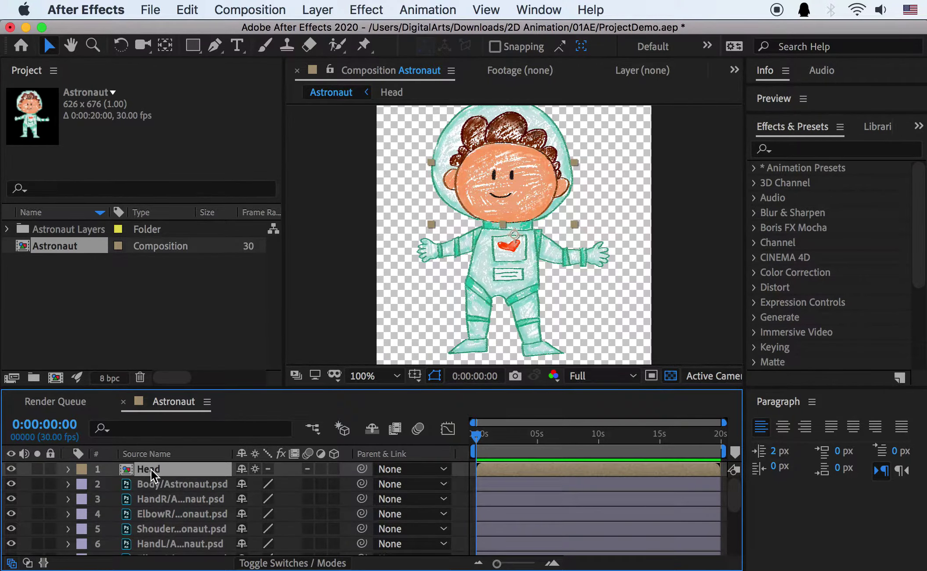
pyautogui.doubleClick(150, 469)
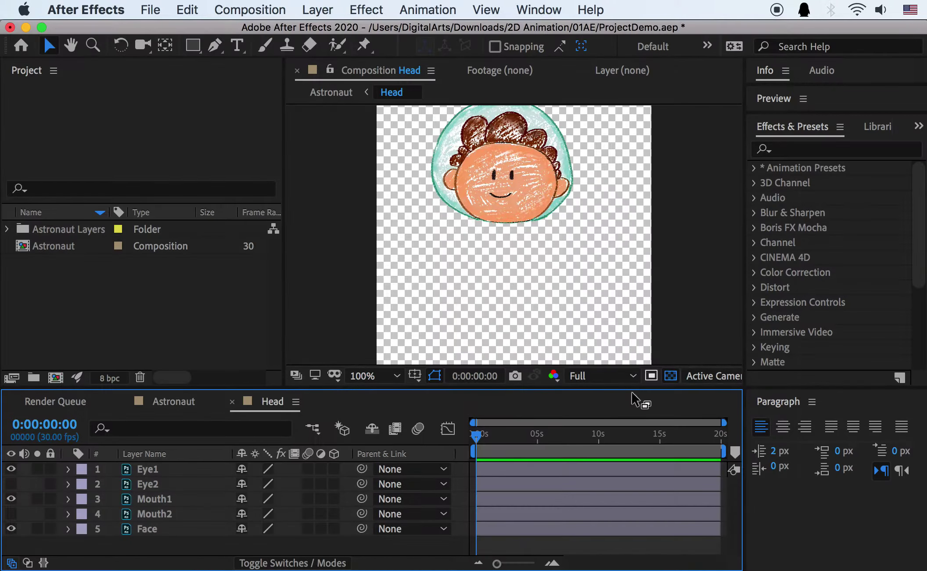
pyautogui.click(175, 403)
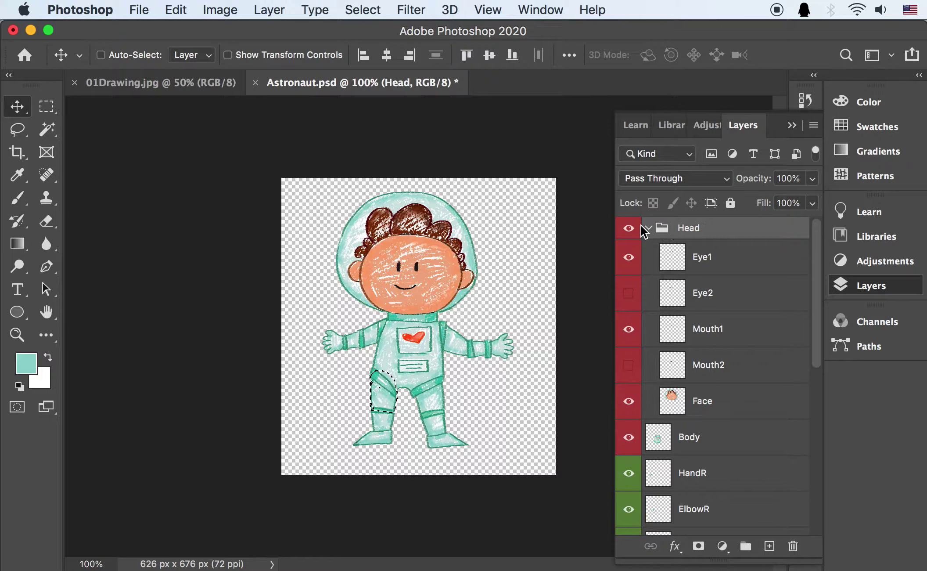
# Step: Collapse the Head group in Photoshop and check its visibility
pyautogui.click(648, 228)
pyautogui.click(629, 228)
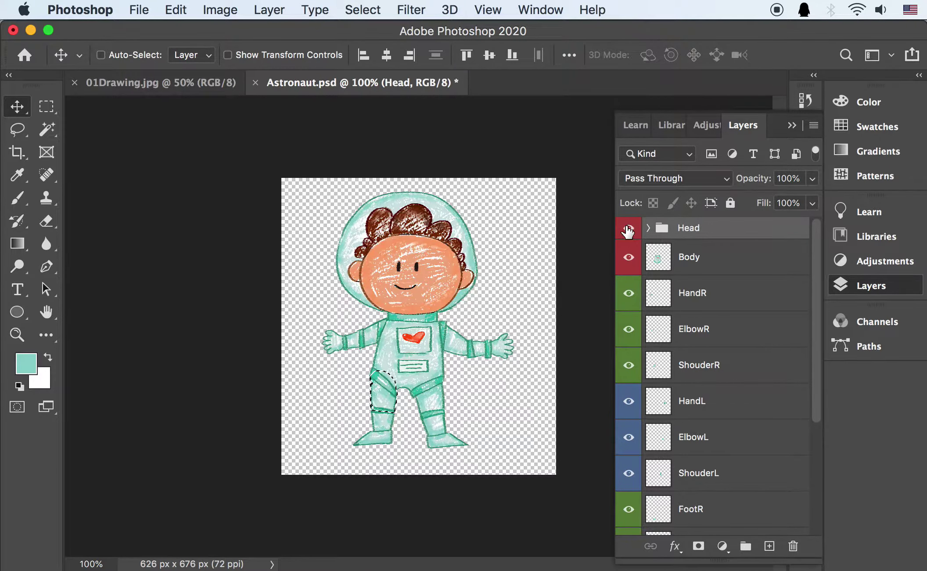
# Step: Hide and reshow the Head group to identify the artwork it contains
pyautogui.click(628, 228)
pyautogui.click(628, 228)
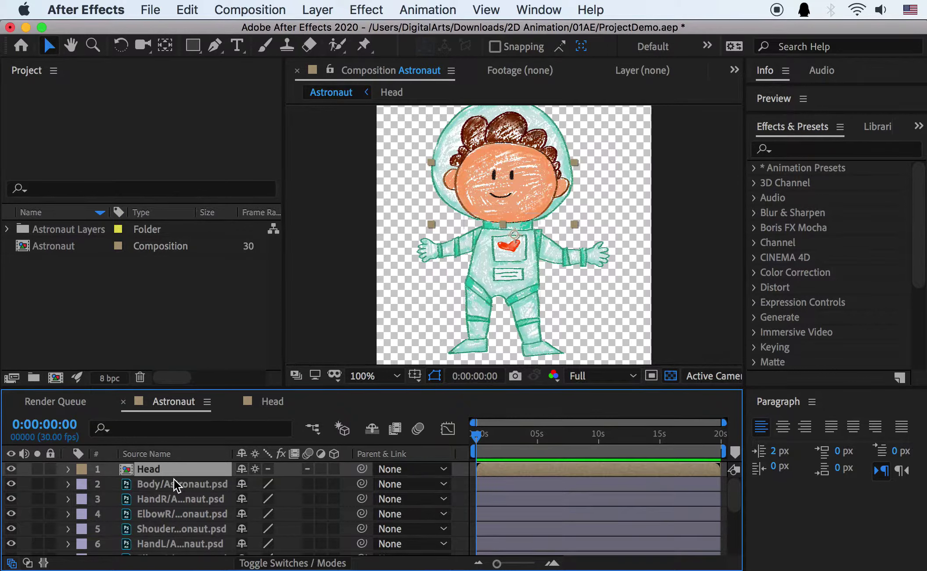
# Step: Test the Head layer's pivot in After Effects by rotating it to 28°, and reset its rotation to 0°
pyautogui.press('s')
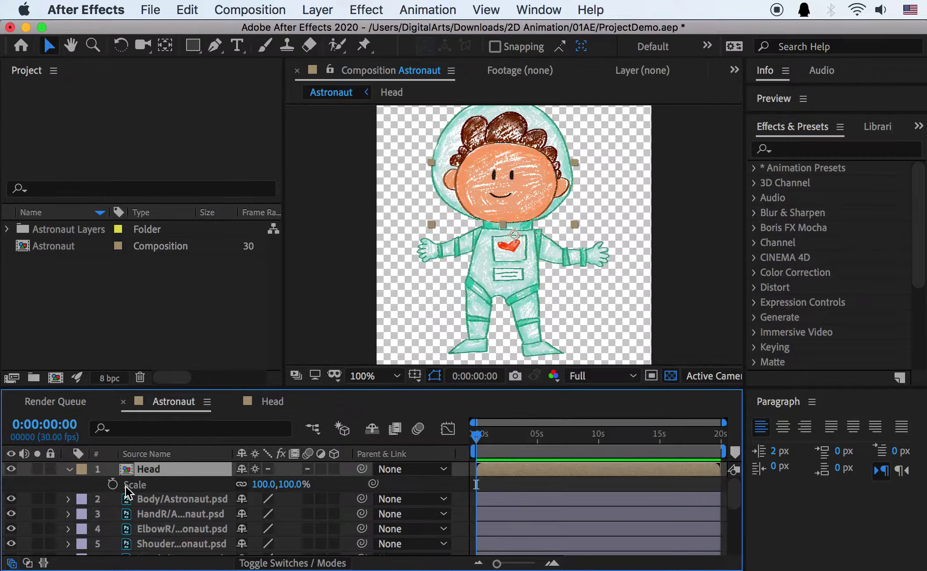
pyautogui.press('r')
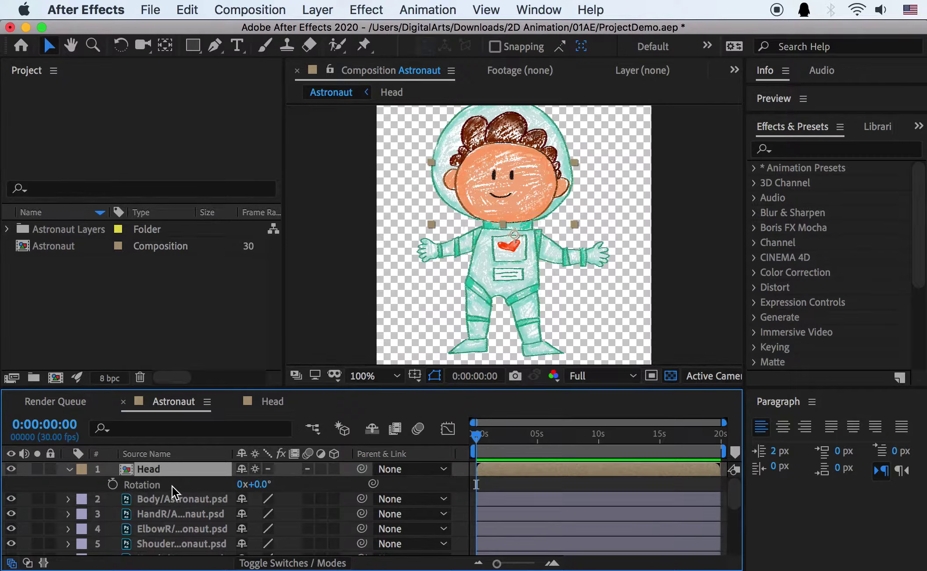
pyautogui.moveTo(259, 484); pyautogui.dragTo(290, 483)
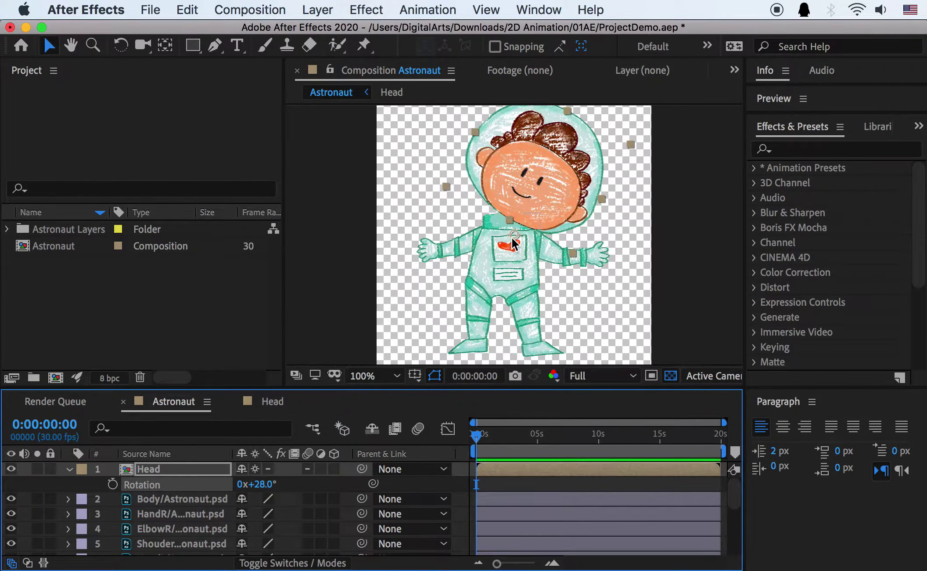
pyautogui.scroll(1, 511, 237)
pyautogui.moveTo(512, 237); pyautogui.dragTo(478, 301)
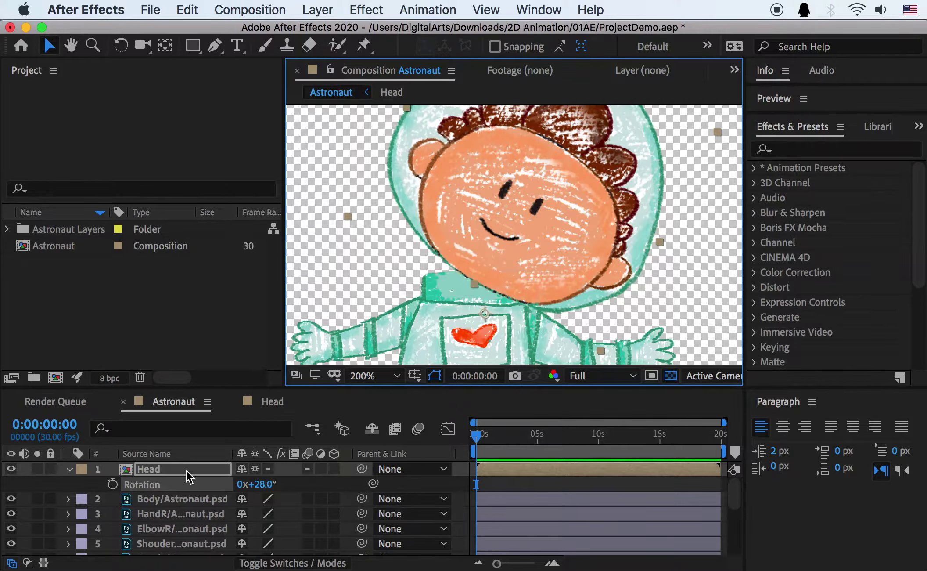
pyautogui.click(257, 484)
pyautogui.write('0')
pyautogui.press('Return')
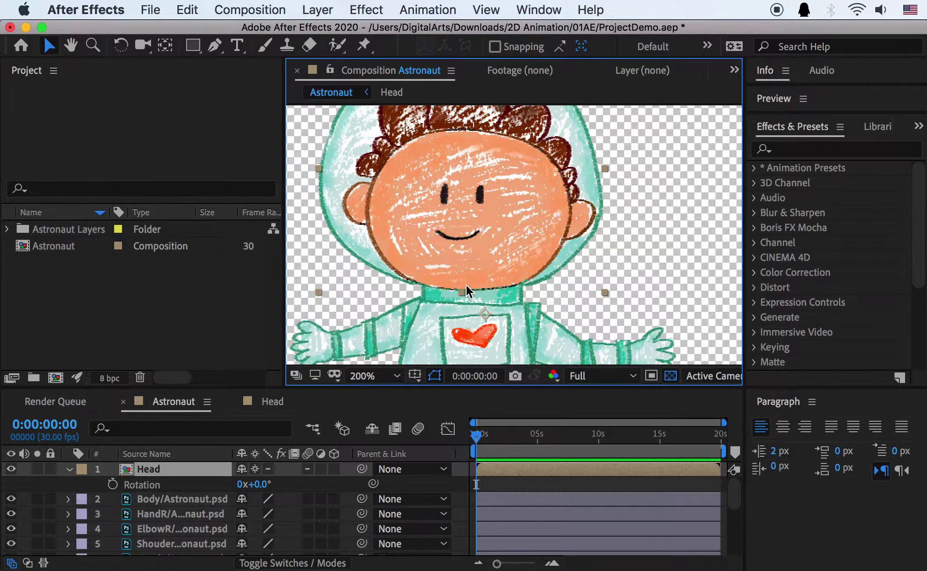
# Step: Move the Head layer's anchor point to the base of the head above the neck and try its rotation
pyautogui.click(165, 469)
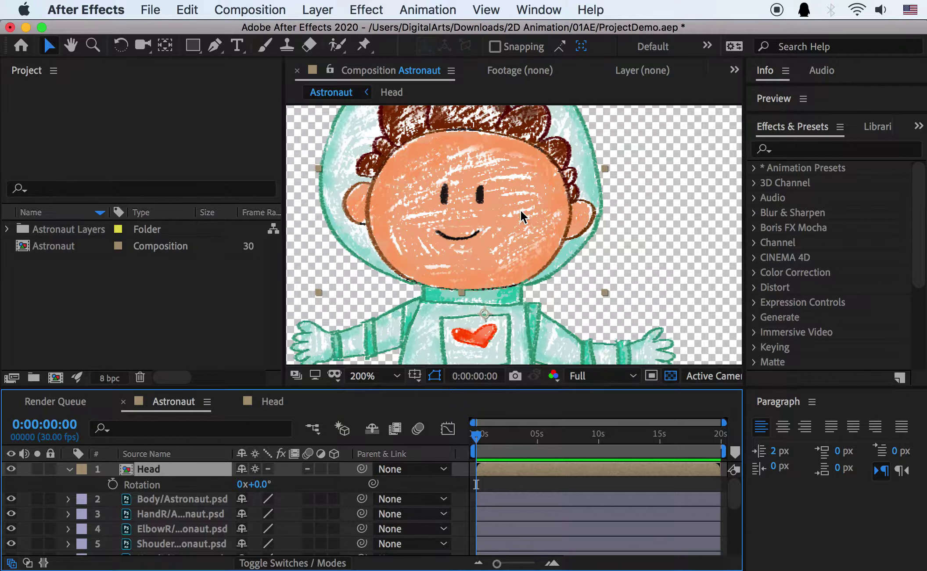
pyautogui.click(168, 49)
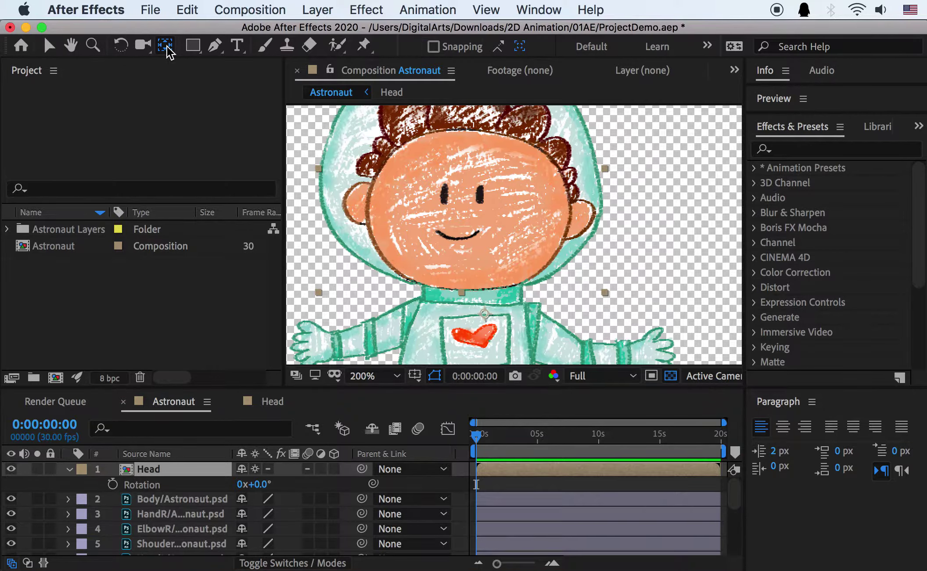
pyautogui.moveTo(485, 314); pyautogui.dragTo(465, 288)
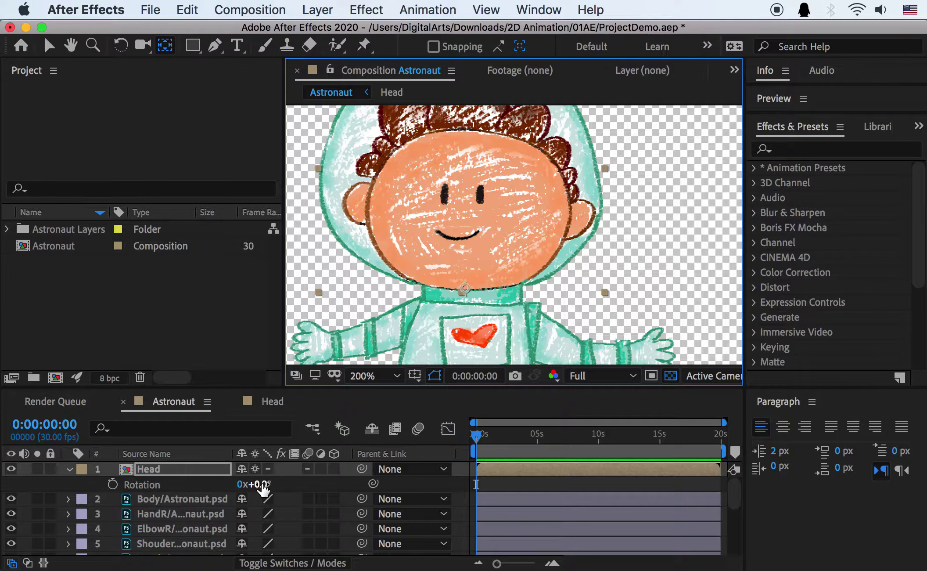
pyautogui.moveTo(263, 489)
pyautogui.mouseDown()
pyautogui.moveTo(246, 483)
pyautogui.moveTo(281, 482)
pyautogui.moveTo(253, 481)
pyautogui.moveTo(261, 484)
pyautogui.mouseUp()
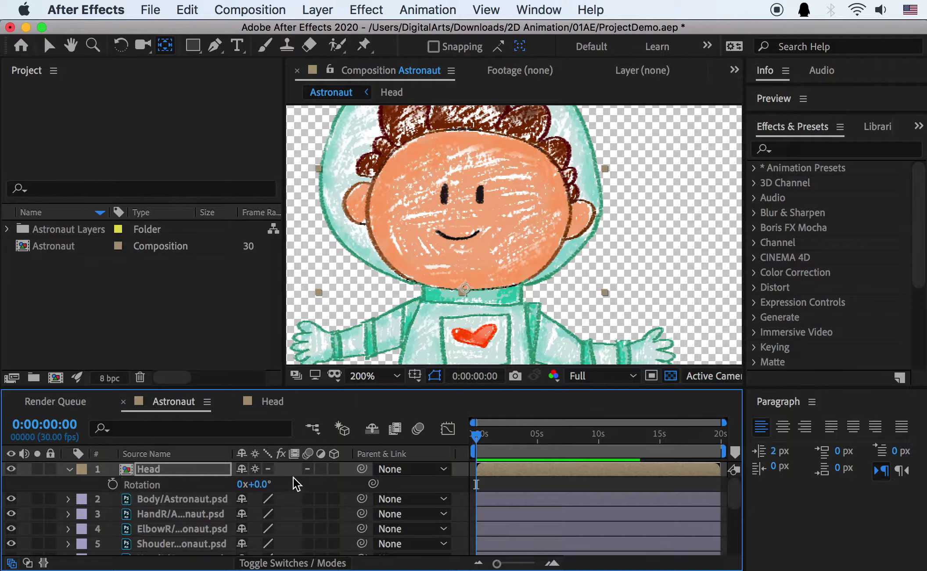
# Step: Identify the Body layer by toggling its visibility, and move its anchor point to the crotch between the legs
pyautogui.press('h')
pyautogui.moveTo(465, 307); pyautogui.dragTo(483, 222)
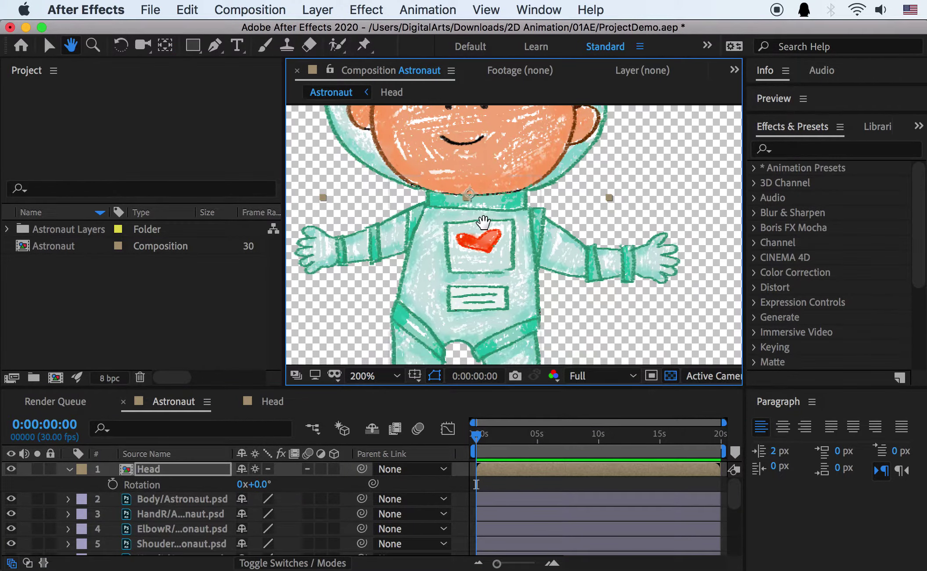
pyautogui.press('y')
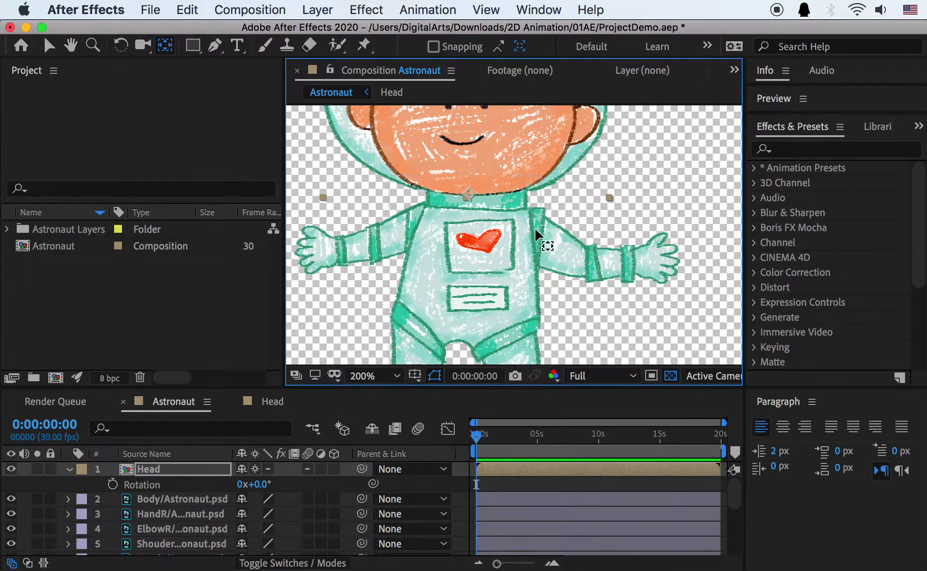
pyautogui.click(173, 500)
pyautogui.click(12, 499)
pyautogui.click(12, 499)
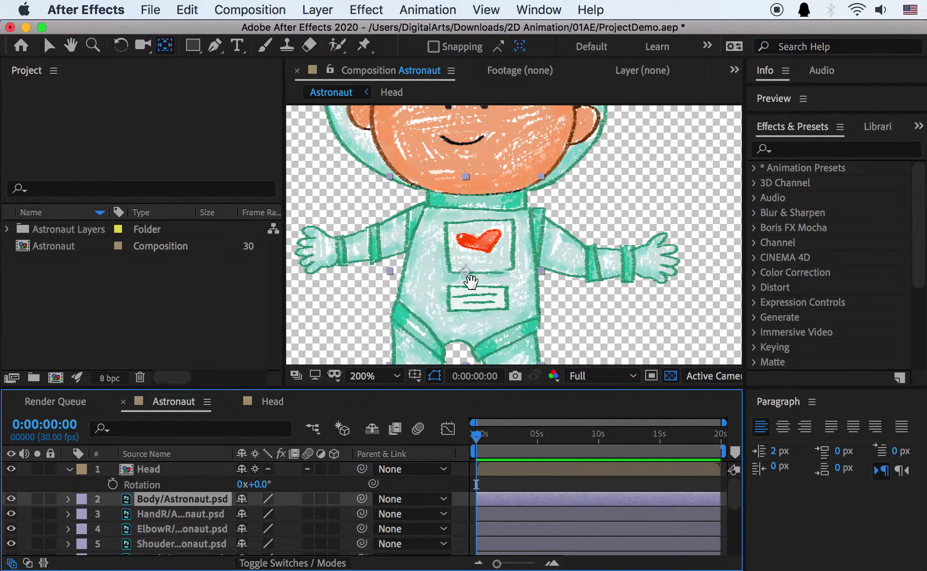
pyautogui.scroll(-3, 452, 209)
pyautogui.moveTo(446, 249); pyautogui.dragTo(443, 271)
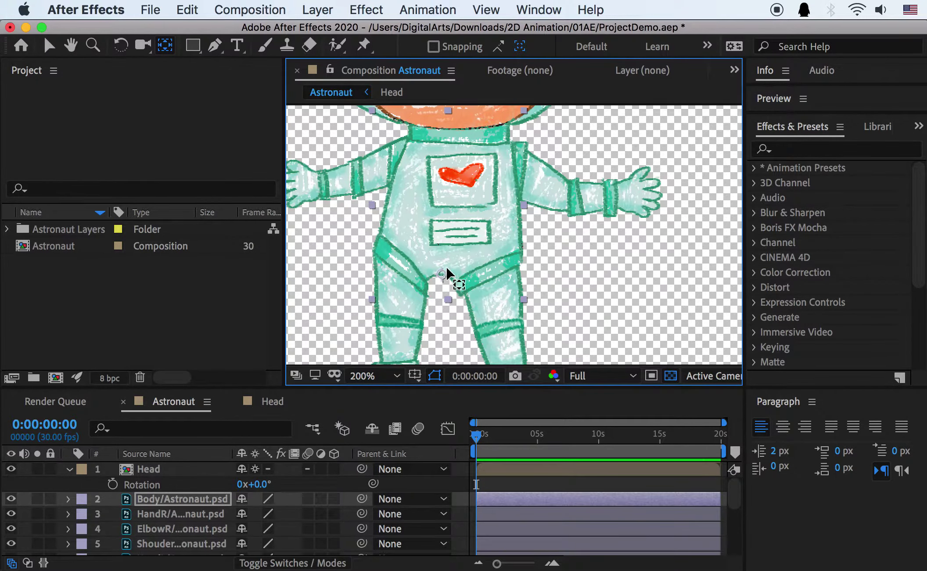
# Step: Hide the Body layer and move the HandR layer's anchor point to the wrist joint
pyautogui.press('h')
pyautogui.moveTo(483, 225); pyautogui.dragTo(508, 255)
pyautogui.press('y')
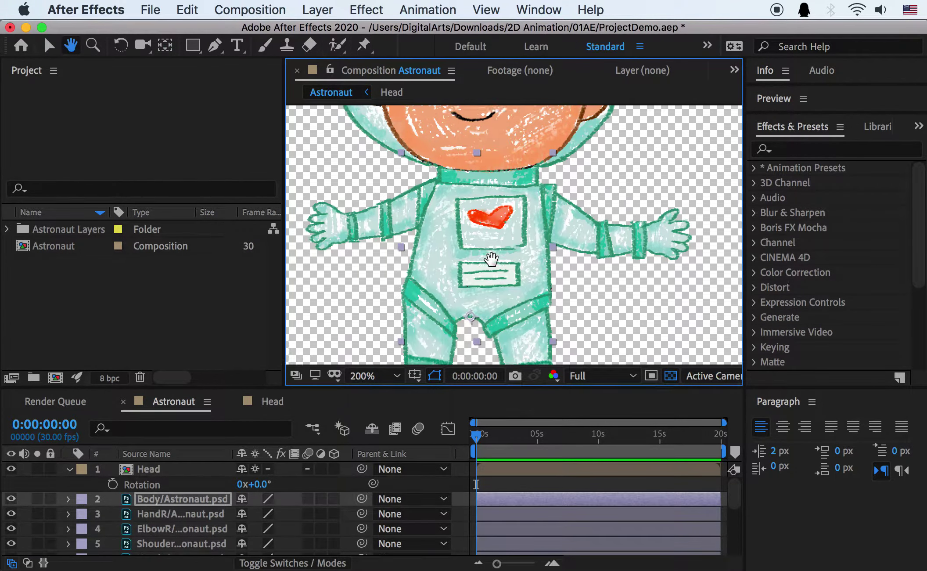
pyautogui.scroll(2, 472, 329)
pyautogui.click(170, 515)
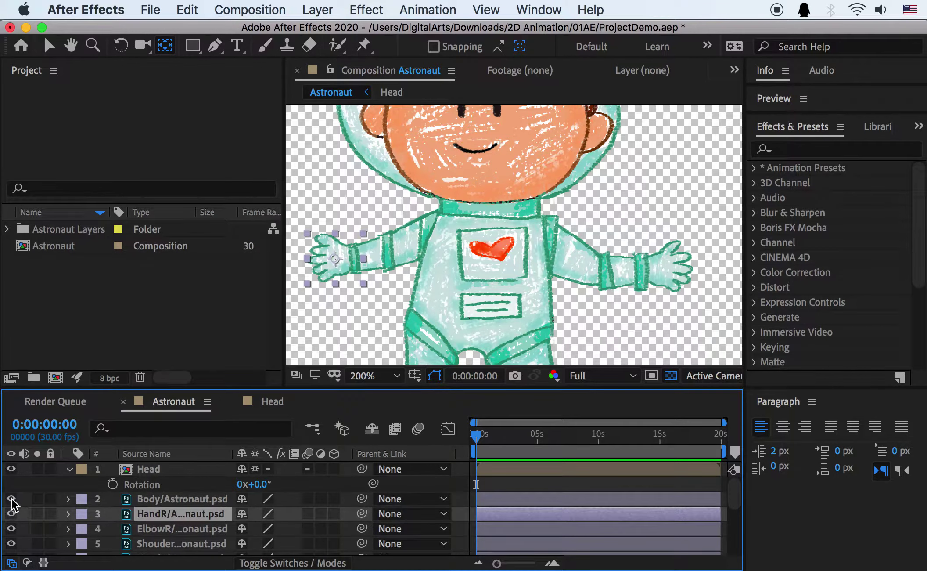
pyautogui.click(11, 499)
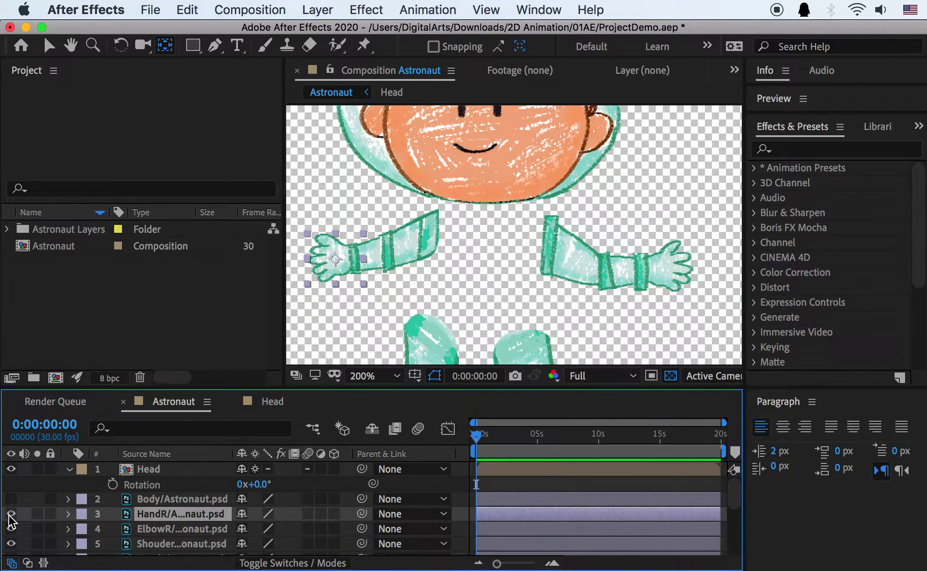
pyautogui.moveTo(335, 259); pyautogui.dragTo(352, 259)
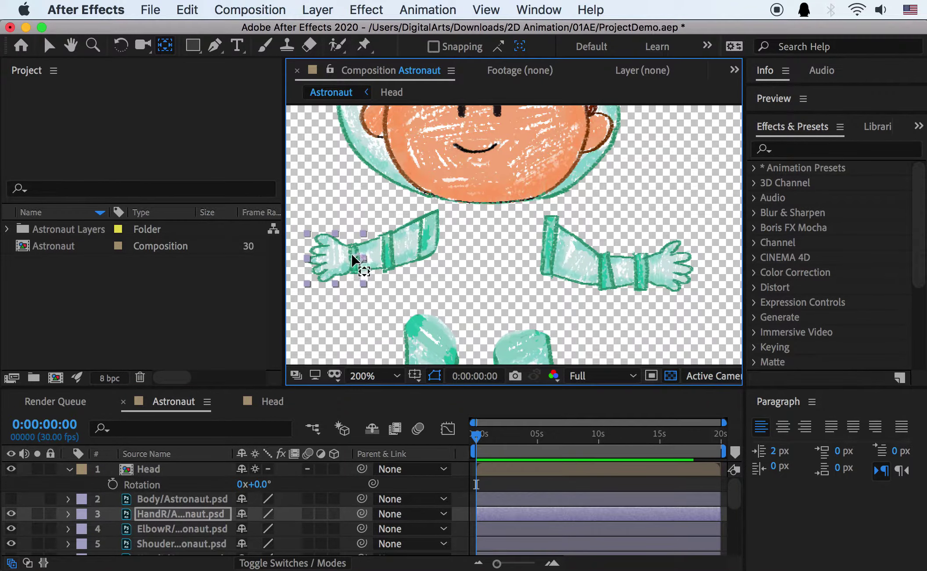
# Step: Identify the ElbowR layer by toggling its visibility, and move its anchor point to the elbow joint
pyautogui.click(168, 529)
pyautogui.click(11, 529)
pyautogui.click(11, 529)
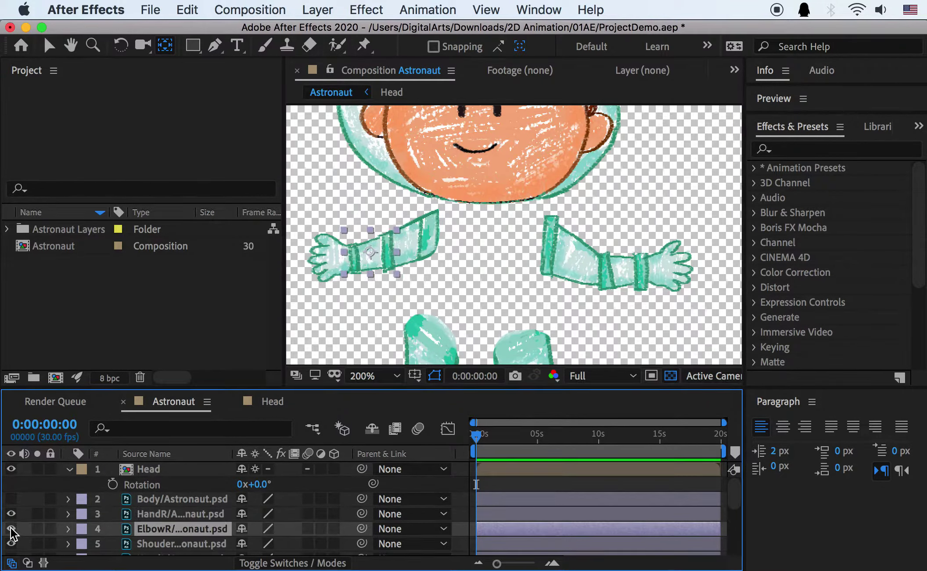
pyautogui.click(381, 256)
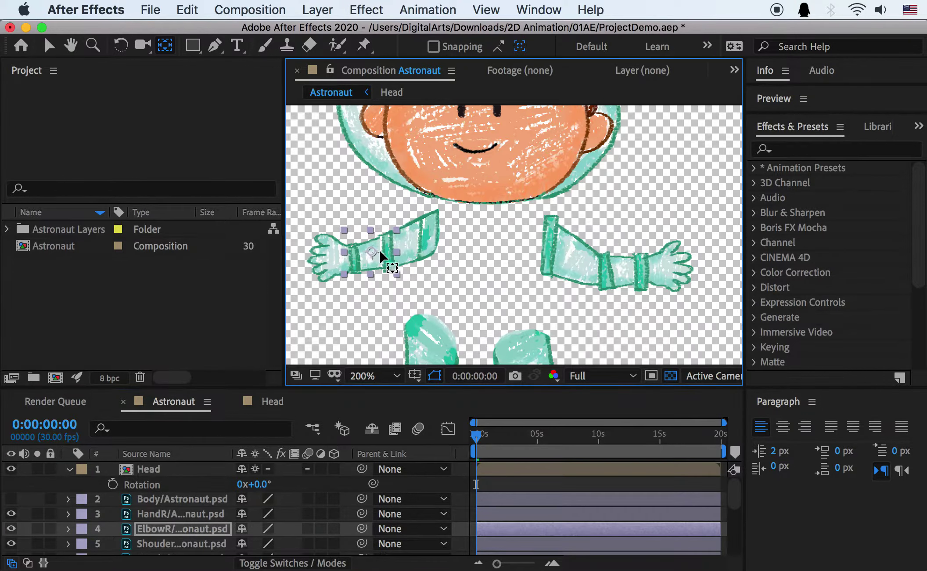
pyautogui.moveTo(381, 255); pyautogui.dragTo(415, 235)
# Step: Move the ShouderR layer's anchor point to the end of the upper arm where it joins the body
pyautogui.click(170, 541)
pyautogui.press('h')
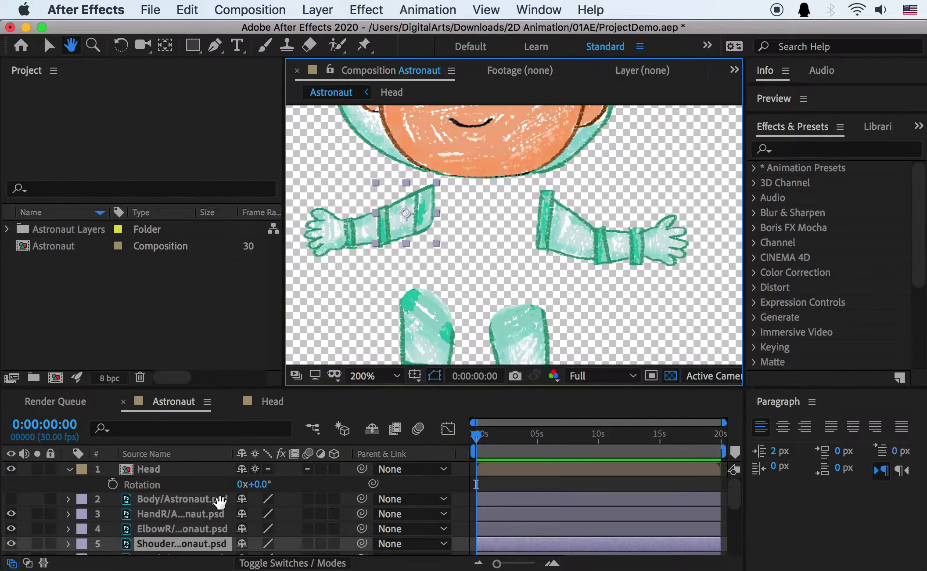
pyautogui.press('y')
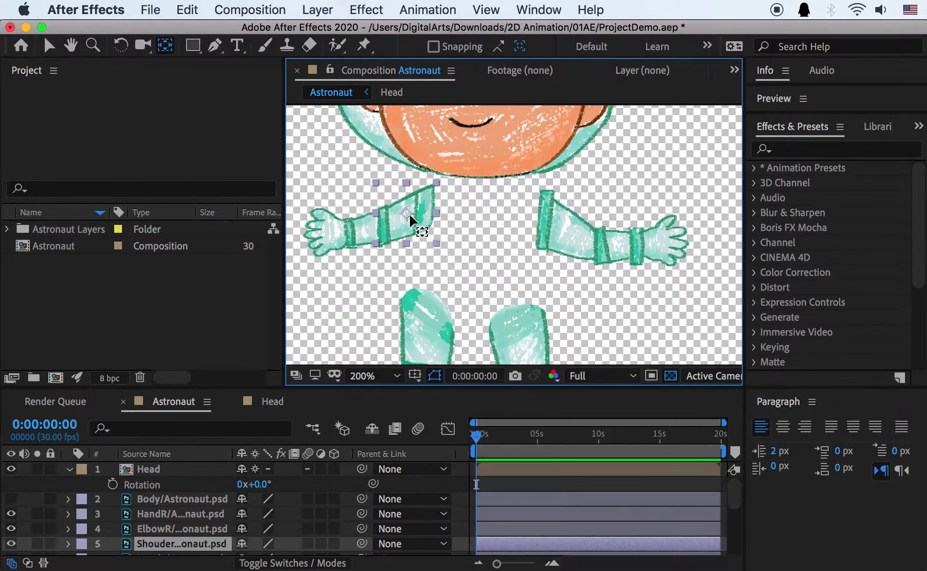
pyautogui.moveTo(405, 214); pyautogui.dragTo(433, 210)
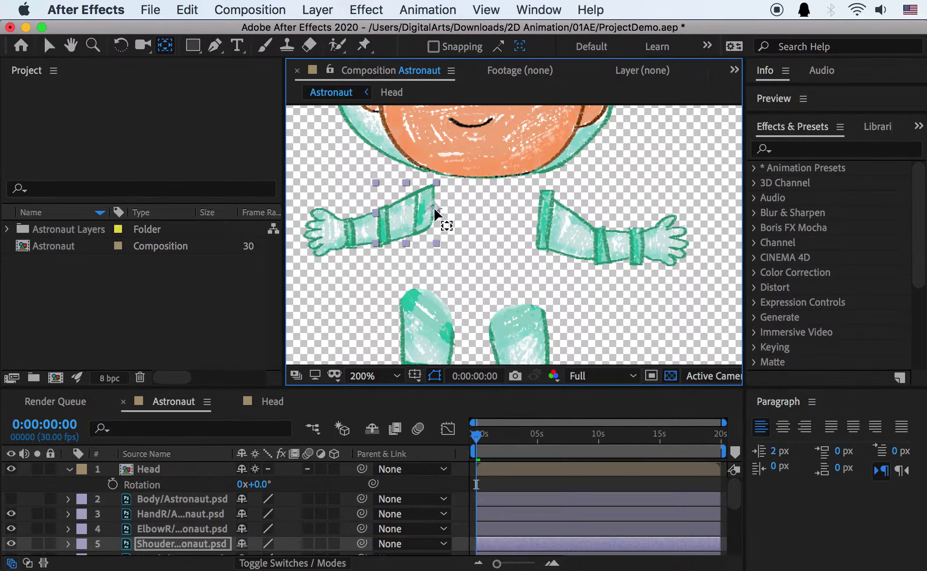
# Step: Move the HandL layer's anchor point to the wrist joint
pyautogui.scroll(-2, 96, 532)
pyautogui.click(158, 528)
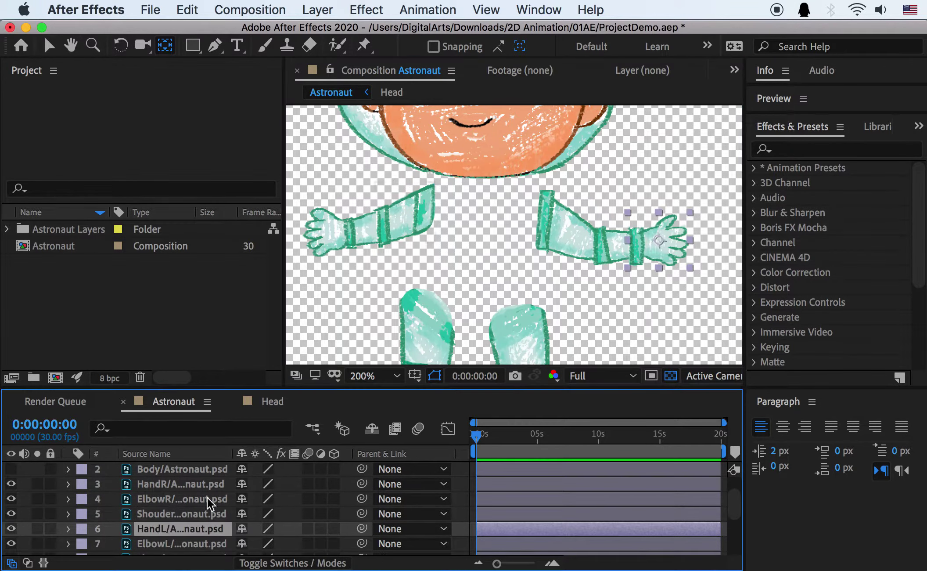
pyautogui.moveTo(665, 247); pyautogui.dragTo(633, 251)
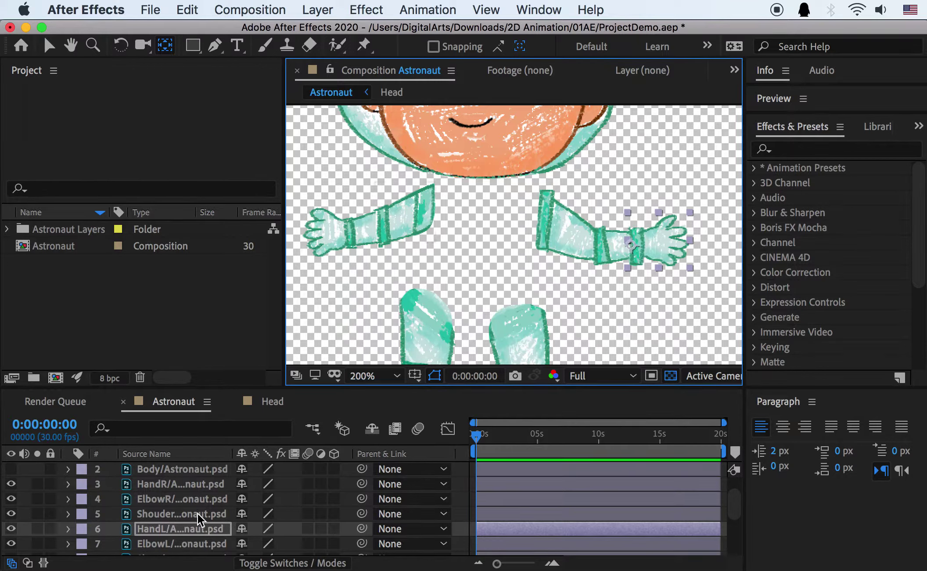
# Step: Move the ElbowL layer's anchor point to the elbow joint and the ShouderL layer's anchor point to the shoulder joint
pyautogui.click(191, 543)
pyautogui.scroll(-4, 189, 544)
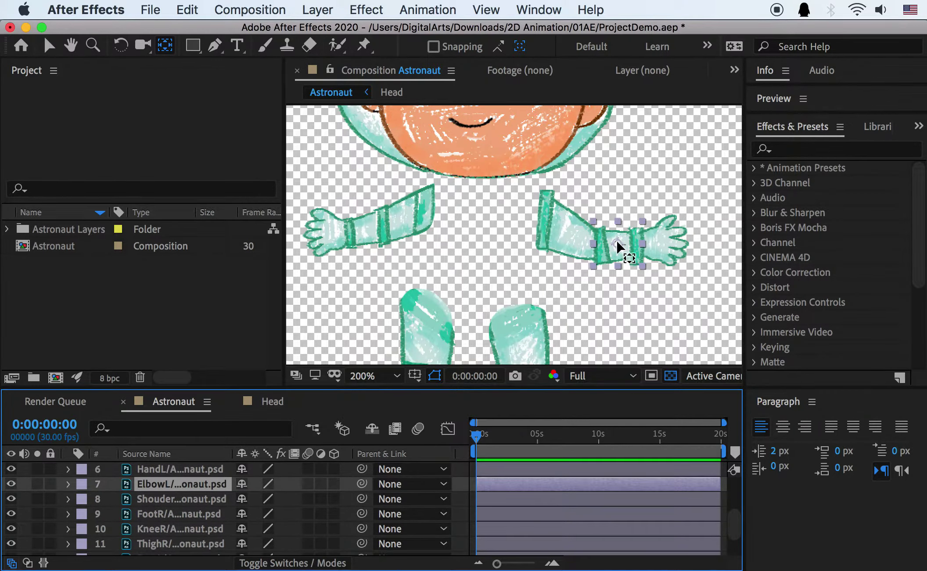
pyautogui.moveTo(619, 247); pyautogui.dragTo(542, 221)
pyautogui.click(200, 502)
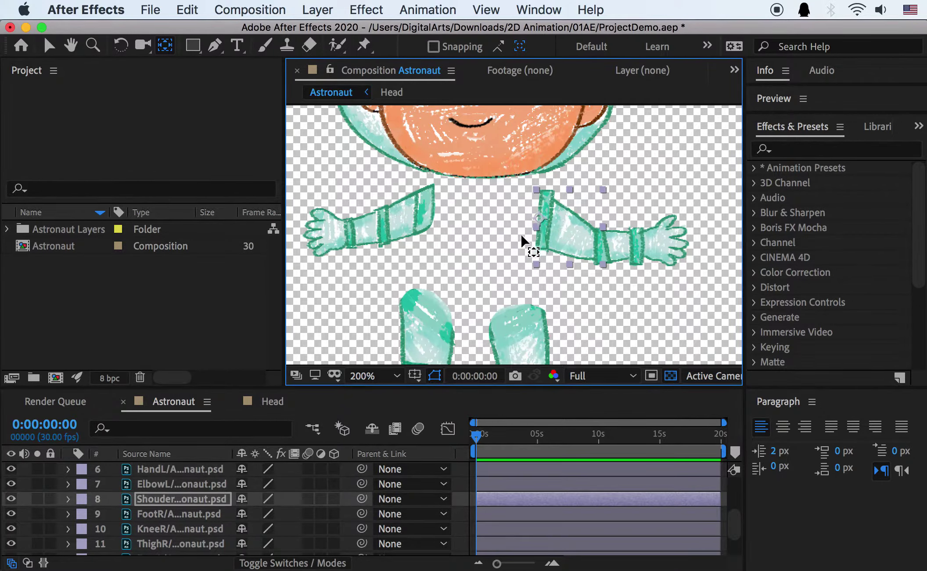
# Step: Move the FootR layer's anchor point to the ankle joint near the heel side of the foot
pyautogui.click(174, 517)
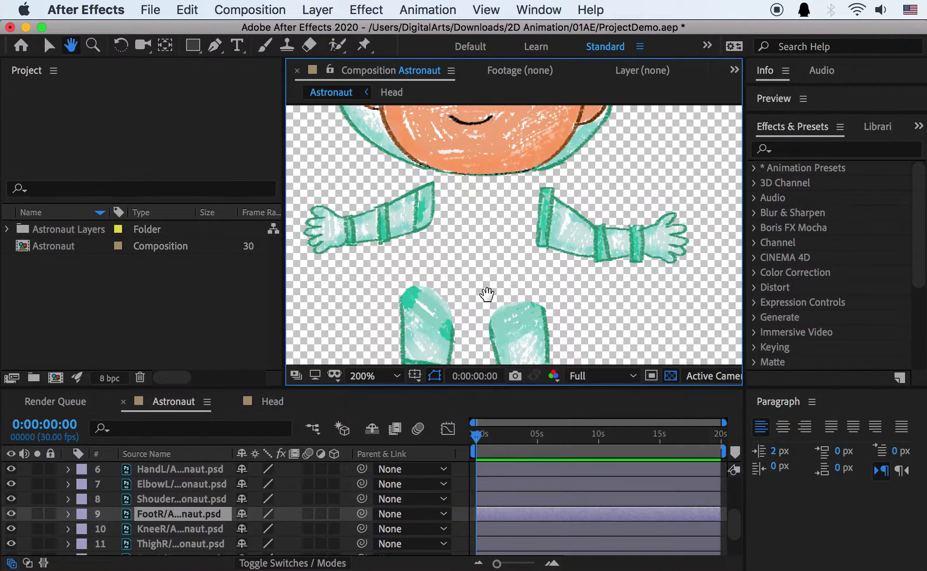
pyautogui.scroll(-5, 471, 246)
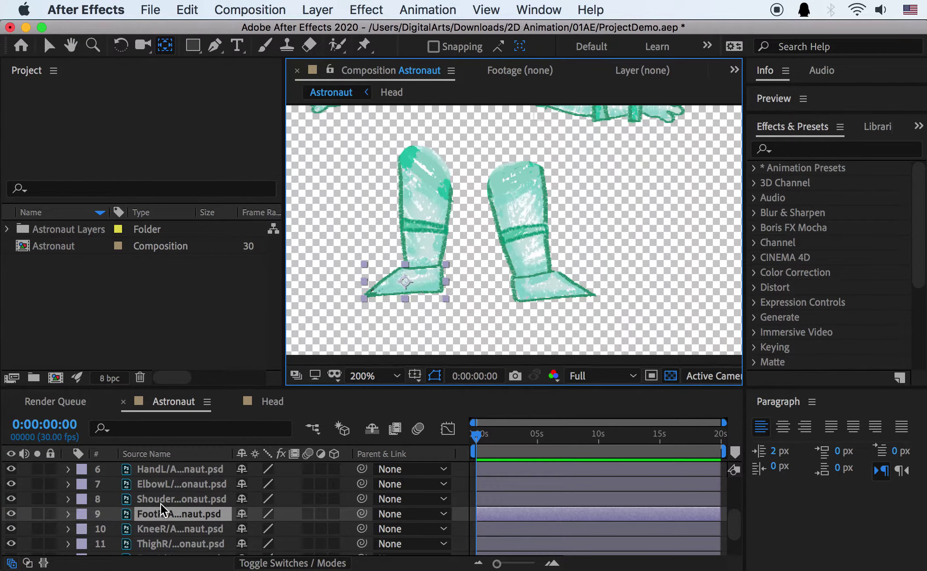
pyautogui.moveTo(406, 281); pyautogui.dragTo(435, 266)
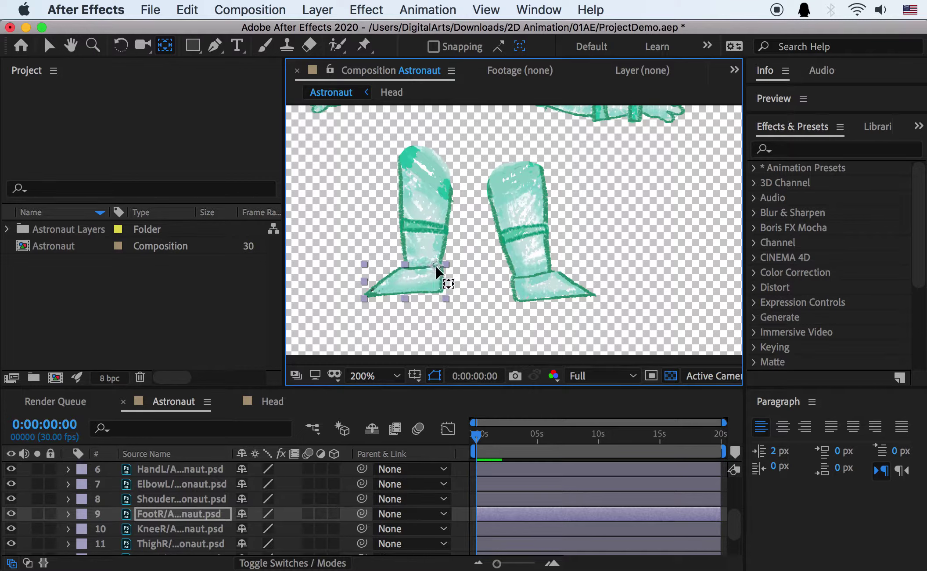
# Step: Test the FootR layer's ankle pivot by rotating it to -18°, and undo the rotation
pyautogui.press('r')
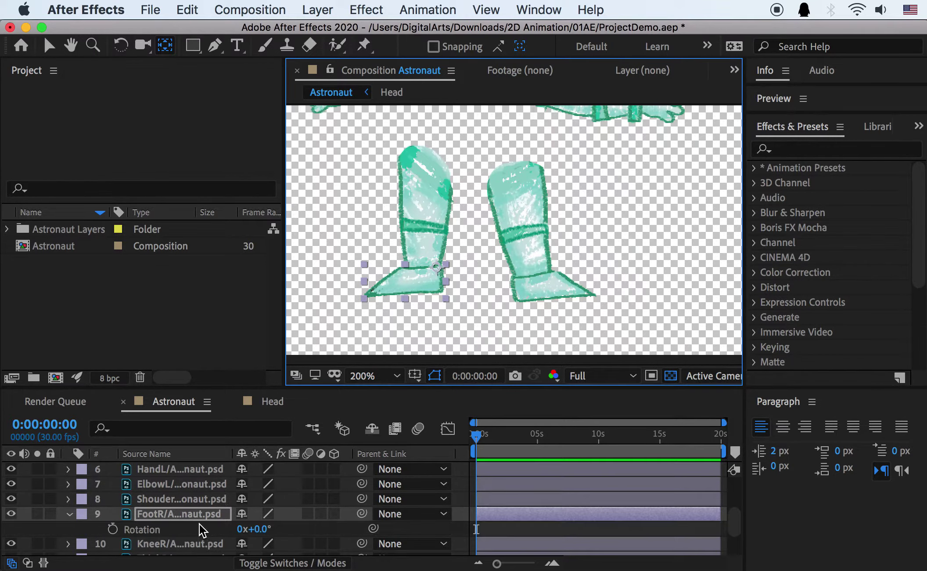
pyautogui.moveTo(254, 532); pyautogui.dragTo(242, 530)
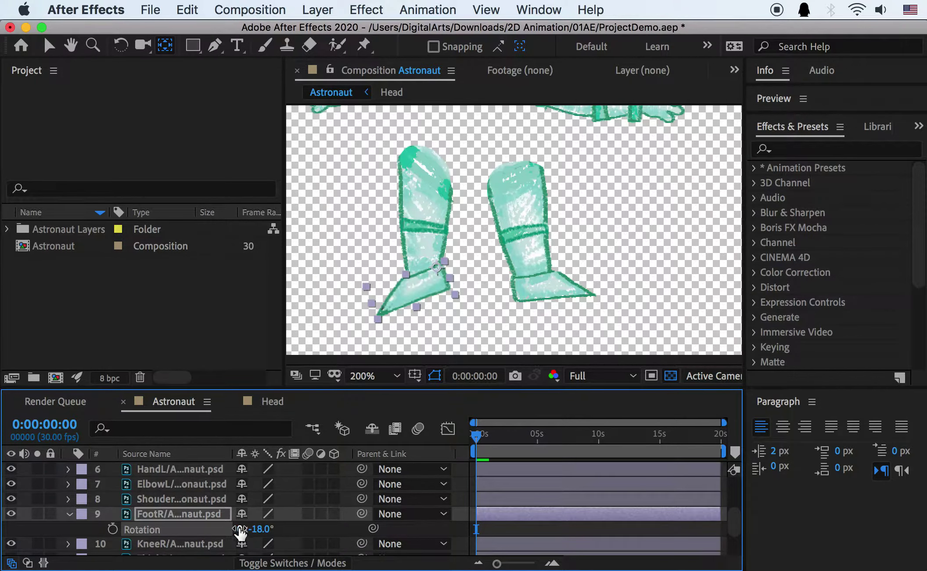
pyautogui.press('super+z')
# Step: Show the KneeR layer's rotation property and move its anchor point to the front edge of the knee joint
pyautogui.scroll(-2, 188, 544)
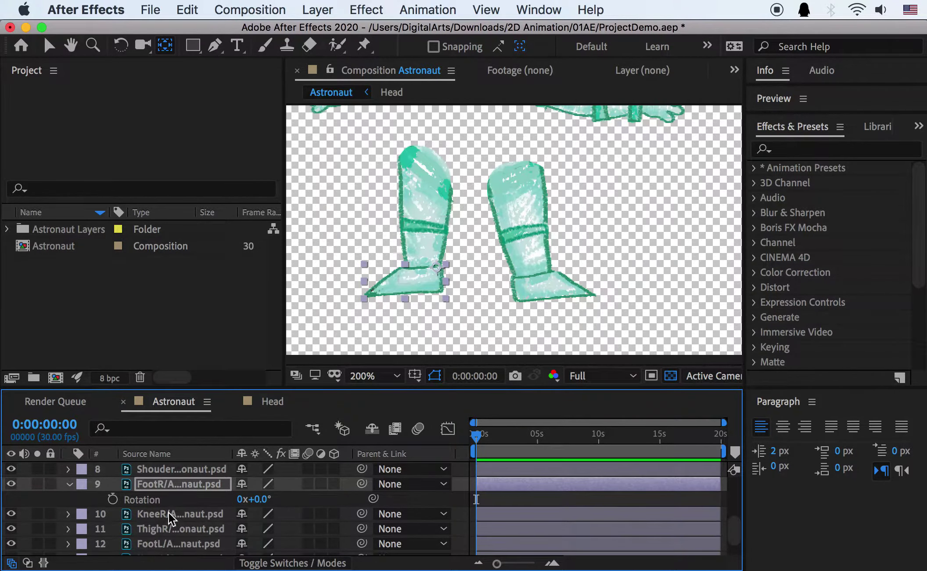
pyautogui.click(170, 517)
pyautogui.press('r')
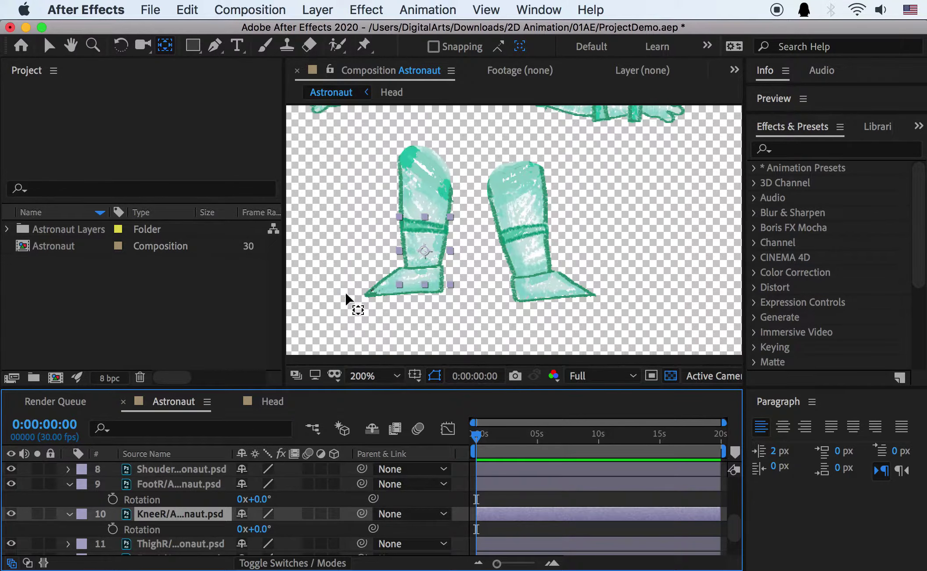
pyautogui.moveTo(423, 254); pyautogui.dragTo(401, 226)
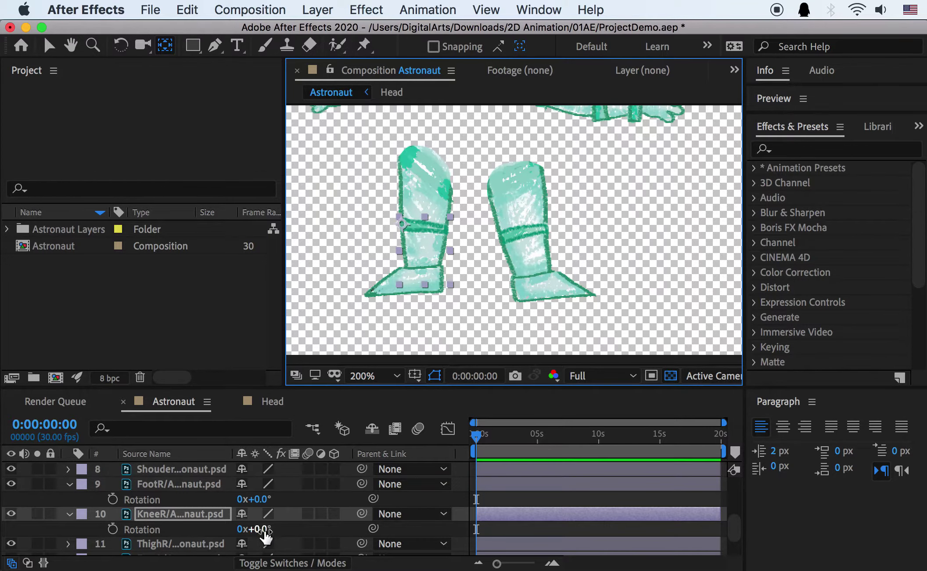
# Step: Test the KneeR layer's knee pivot by rotating the layer to -22°, and restore its rotation
pyautogui.moveTo(266, 533)
pyautogui.mouseDown()
pyautogui.moveTo(241, 528)
pyautogui.moveTo(266, 529)
pyautogui.mouseUp()
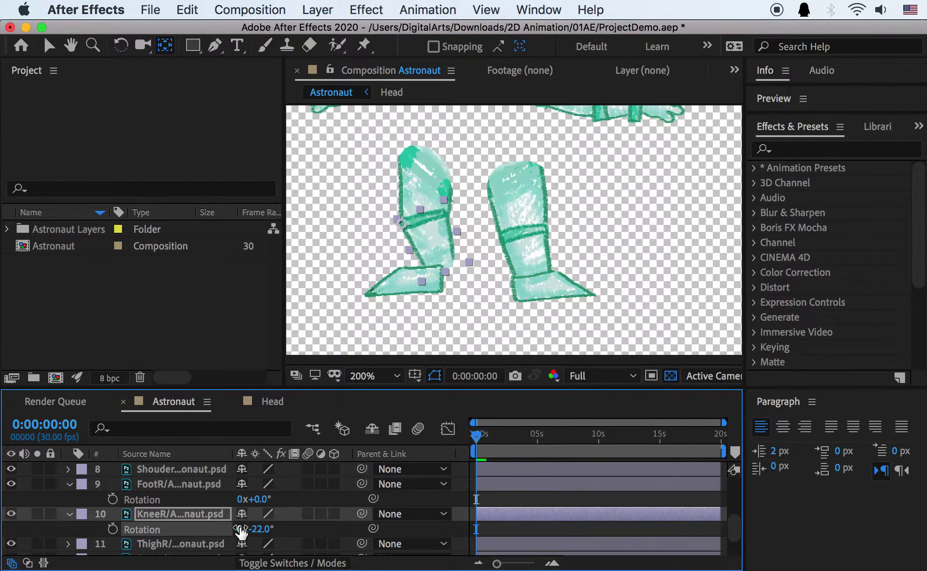
# Step: Move the ThighR layer's anchor point up to the hip joint and make the Body layer visible again
pyautogui.click(162, 543)
pyautogui.moveTo(428, 196)
pyautogui.mouseDown()
pyautogui.moveTo(427, 153)
pyautogui.moveTo(425, 165)
pyautogui.mouseUp()
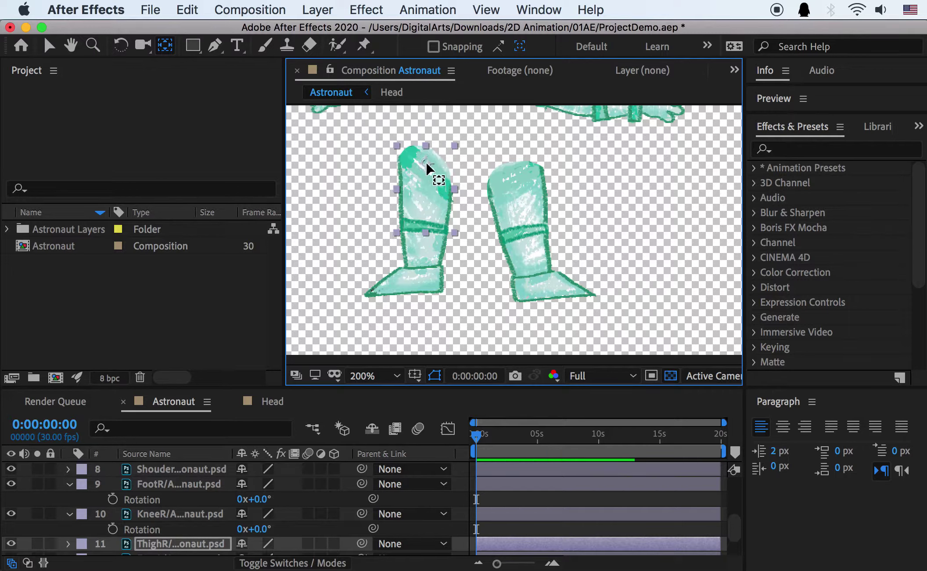
pyautogui.scroll(5, 141, 494)
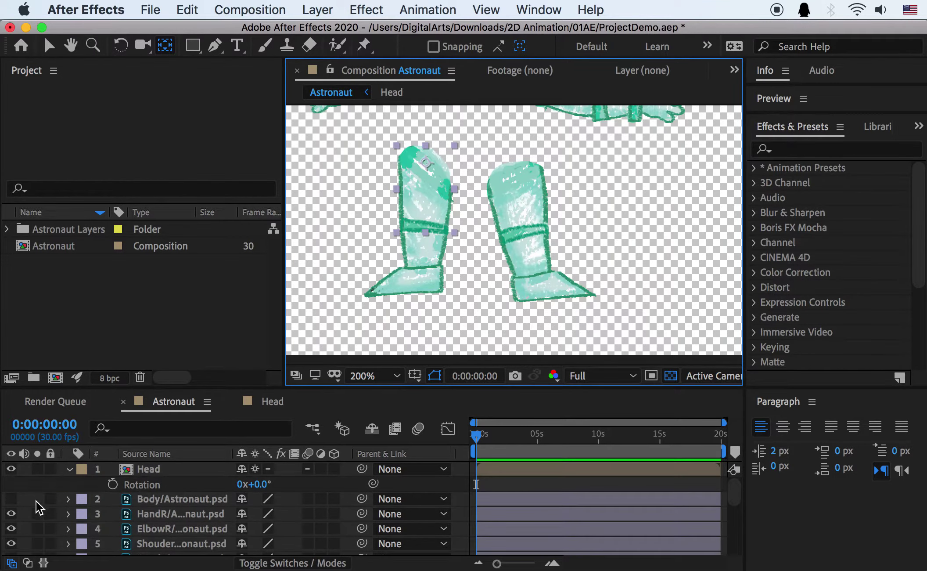
pyautogui.click(11, 499)
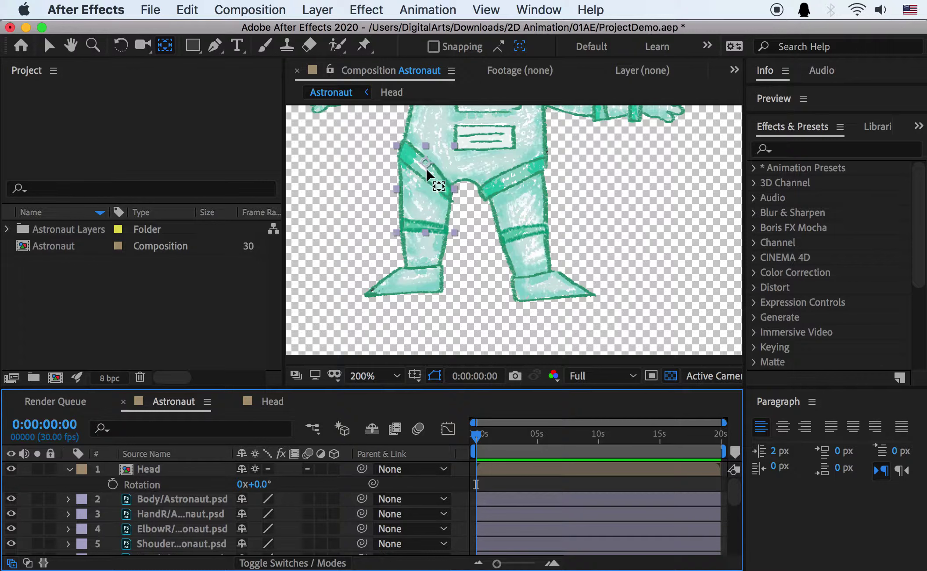
# Step: Show the ThighR layer's rotation property, test the hip pivot by rotating the layer to 26°, and undo the rotation
pyautogui.scroll(-6, 228, 511)
pyautogui.click(228, 512)
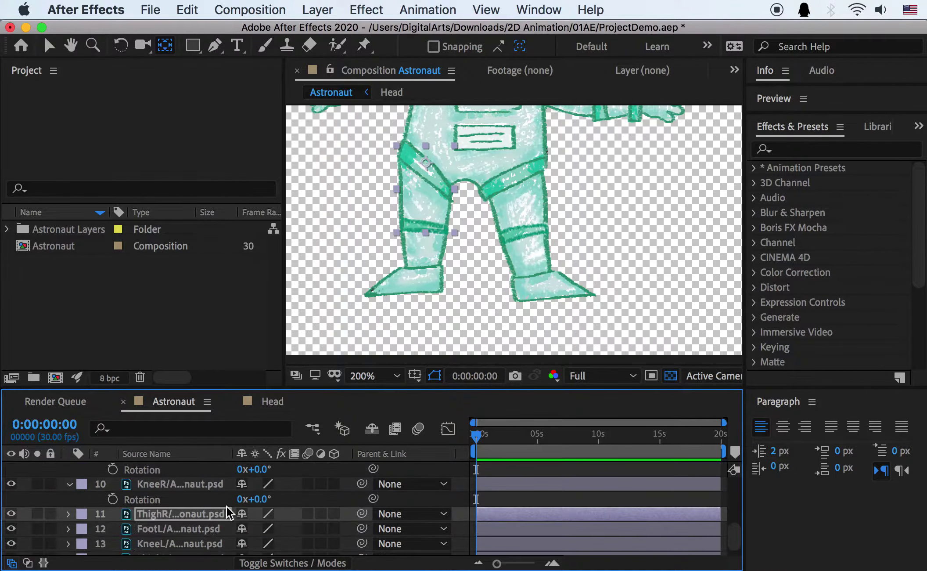
pyautogui.press('r')
pyautogui.moveTo(263, 531); pyautogui.dragTo(278, 529)
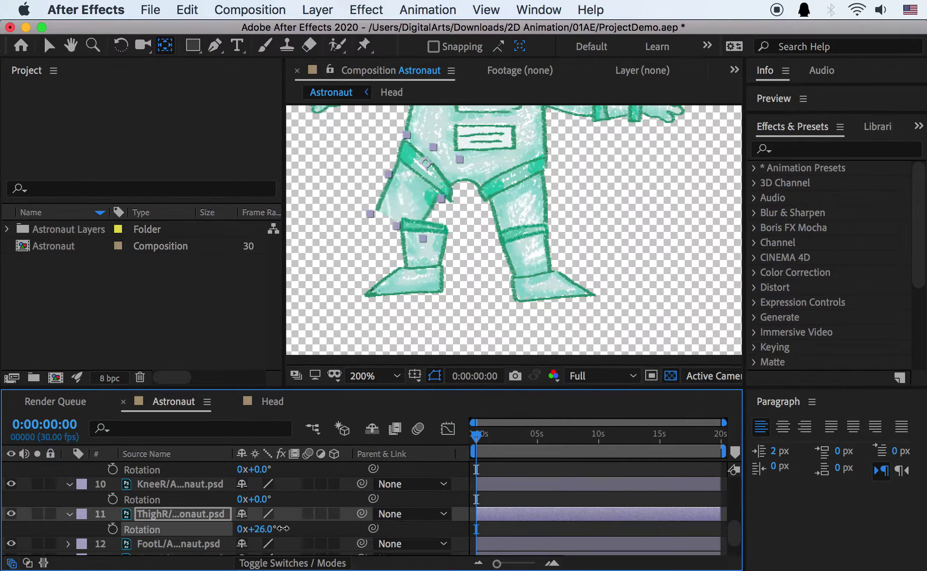
pyautogui.press('super+z')
# Step: Lower the ThighR layer's anchor point slightly within the hip band, test it with a 17° rotation, and undo that rotation
pyautogui.moveTo(425, 163); pyautogui.dragTo(429, 177)
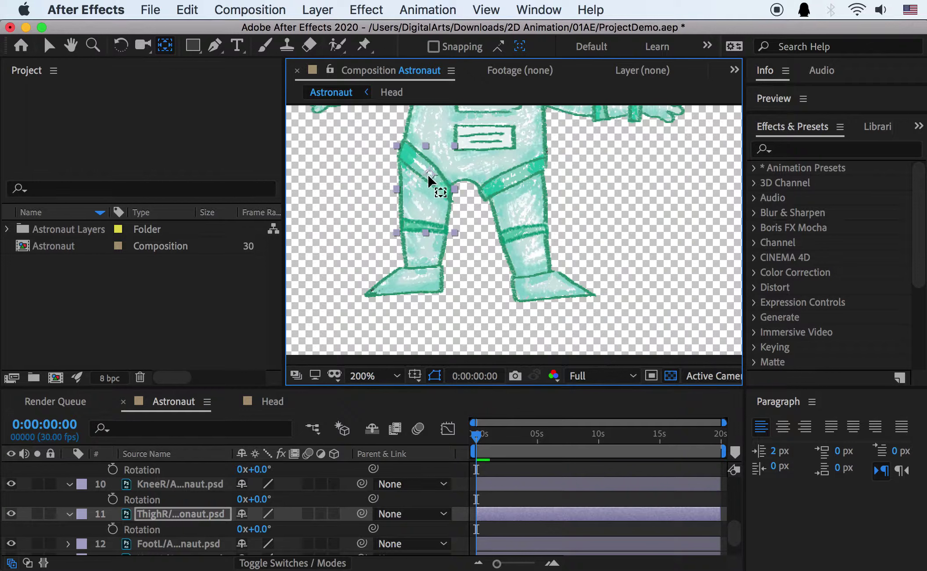
pyautogui.moveTo(265, 528); pyautogui.dragTo(306, 470)
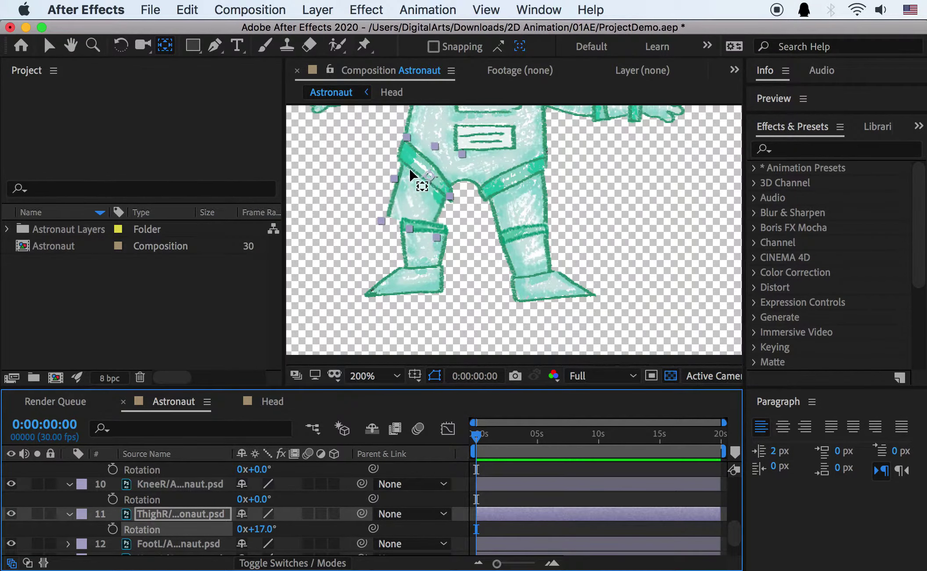
pyautogui.press('super+z')
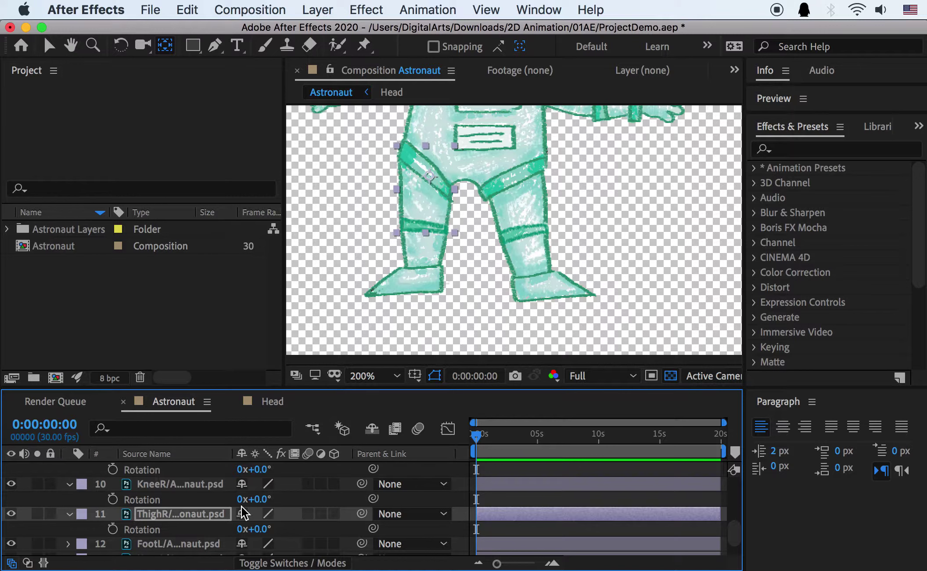
# Step: Move the FootL layer's anchor point to the heel side of the ankle, using the FootR layer's anchor as reference
pyautogui.scroll(-2, 195, 523)
pyautogui.click(189, 517)
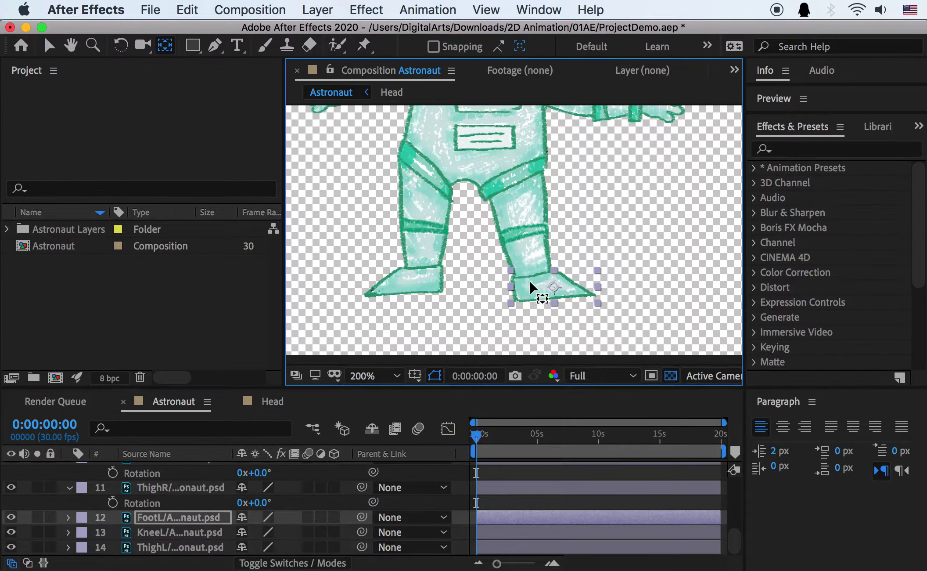
pyautogui.moveTo(531, 287); pyautogui.dragTo(521, 285)
pyautogui.scroll(2, 219, 500)
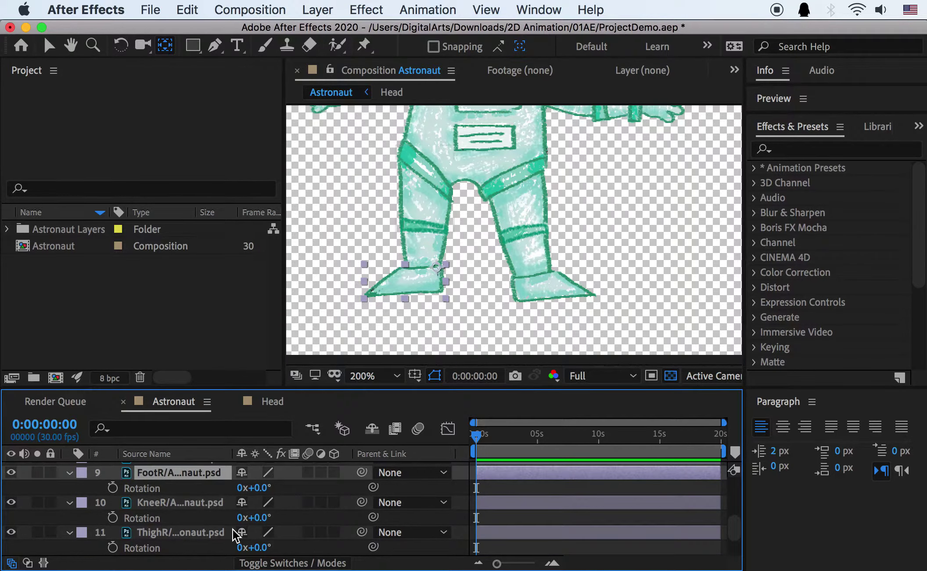
pyautogui.scroll(-3, 196, 521)
pyautogui.moveTo(524, 290); pyautogui.dragTo(521, 285)
# Step: Move the KneeL layer's anchor point to the outer edge of the knee joint and the ThighL layer's anchor point to the hip joint
pyautogui.click(193, 532)
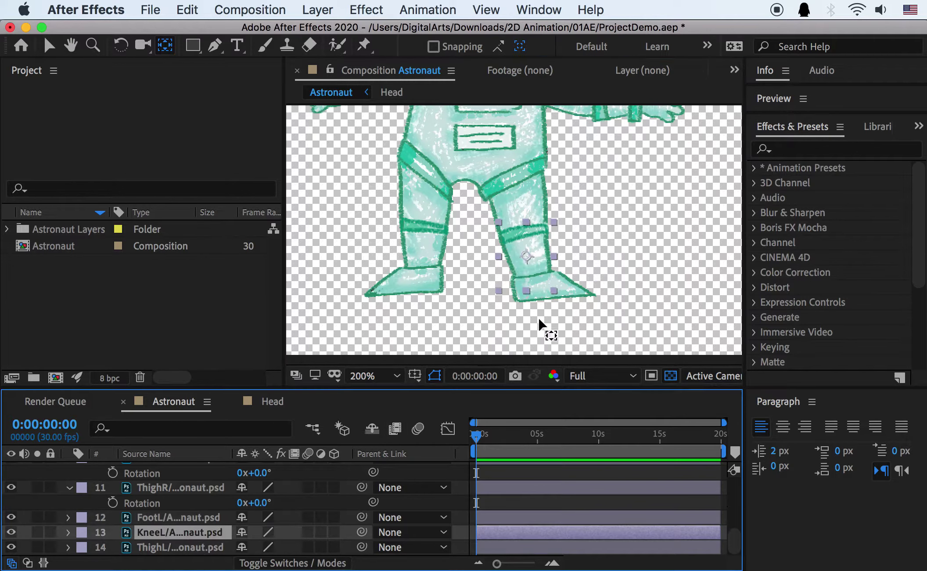
pyautogui.moveTo(527, 258); pyautogui.dragTo(543, 228)
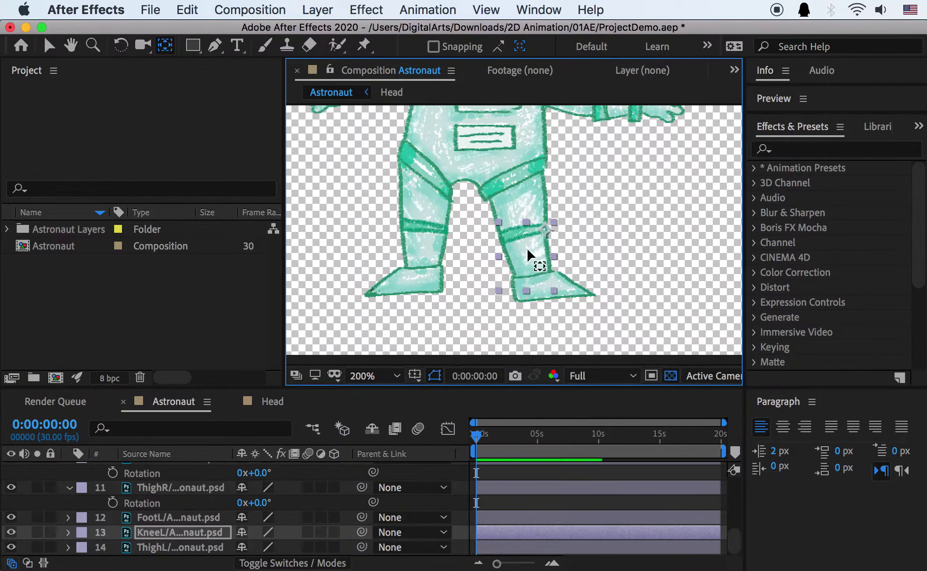
pyautogui.click(204, 548)
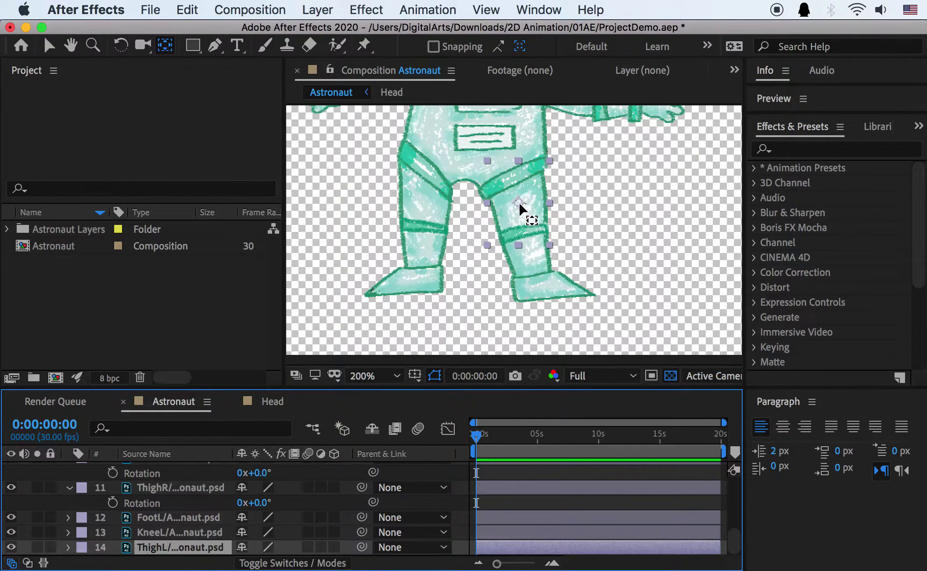
pyautogui.moveTo(519, 203); pyautogui.dragTo(515, 181)
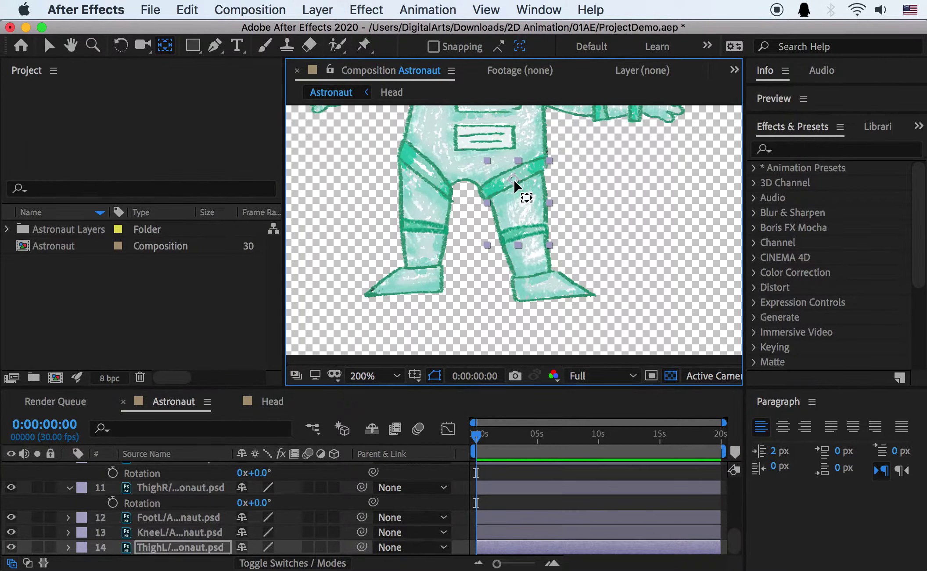
# Step: Test the ThighL layer's hip pivot by rotating the layer to -15°, and undo the rotation
pyautogui.press('r')
pyautogui.moveTo(251, 549)
pyautogui.mouseDown()
pyautogui.moveTo(265, 547)
pyautogui.moveTo(257, 547)
pyautogui.mouseUp()
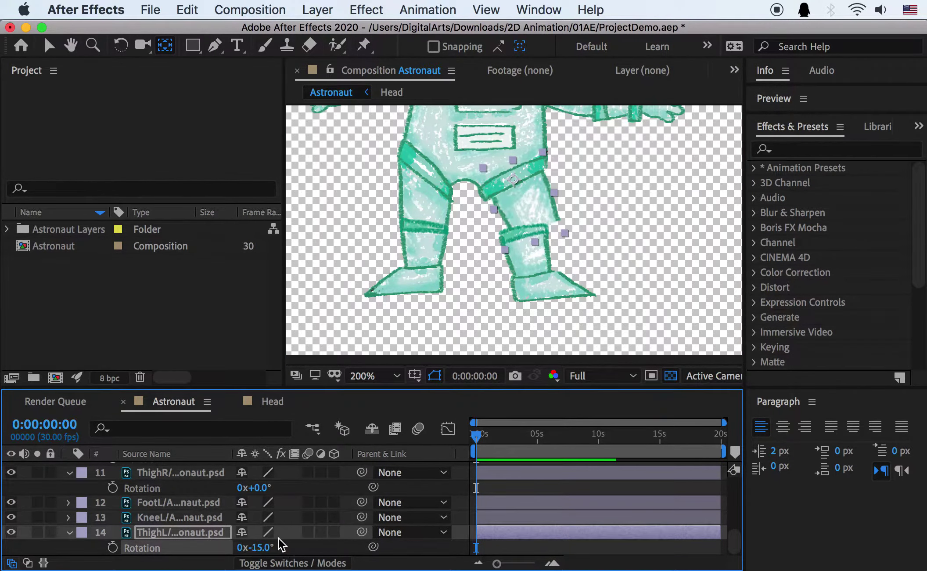
pyautogui.press('super+z')
# Step: Rotate the ThighR layer to 30° to check how the unparented lower leg behaves, and undo the rotation
pyautogui.scroll(6, 217, 497)
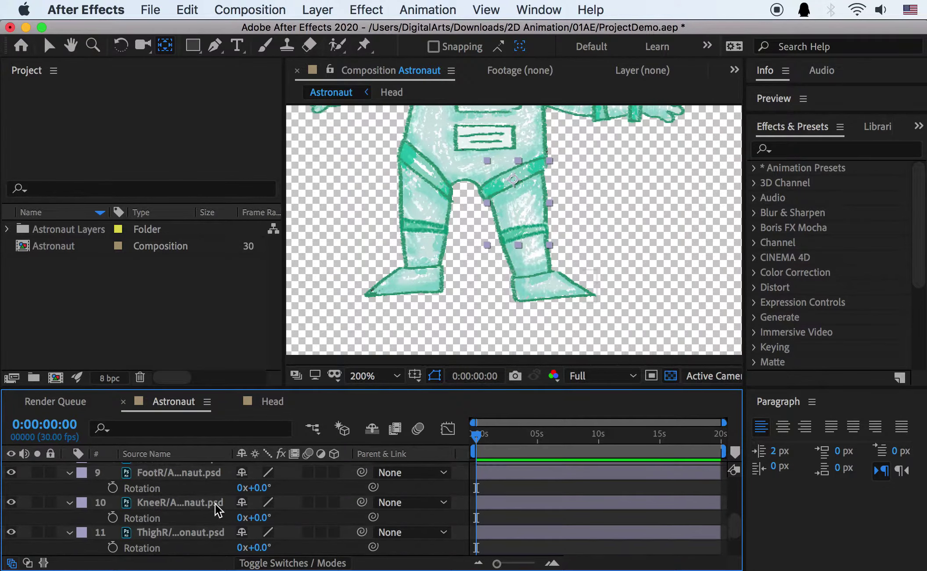
pyautogui.press('h')
pyautogui.moveTo(522, 165); pyautogui.dragTo(516, 293)
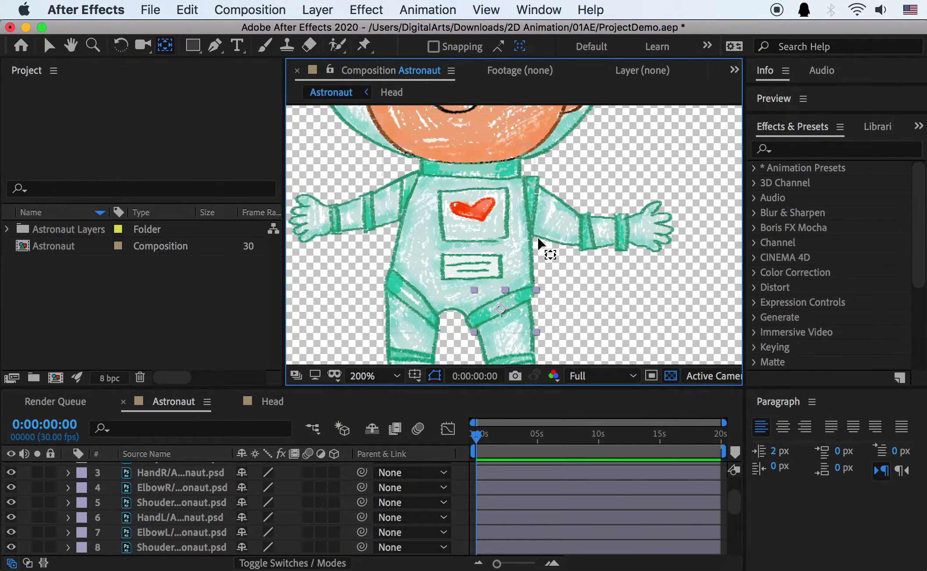
pyautogui.scroll(-1, 544, 248)
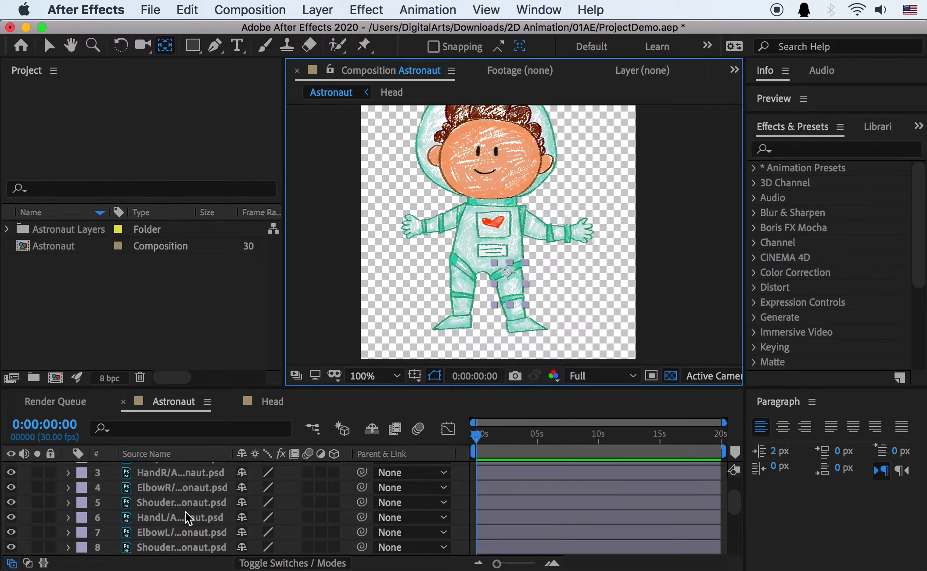
pyautogui.click(173, 517)
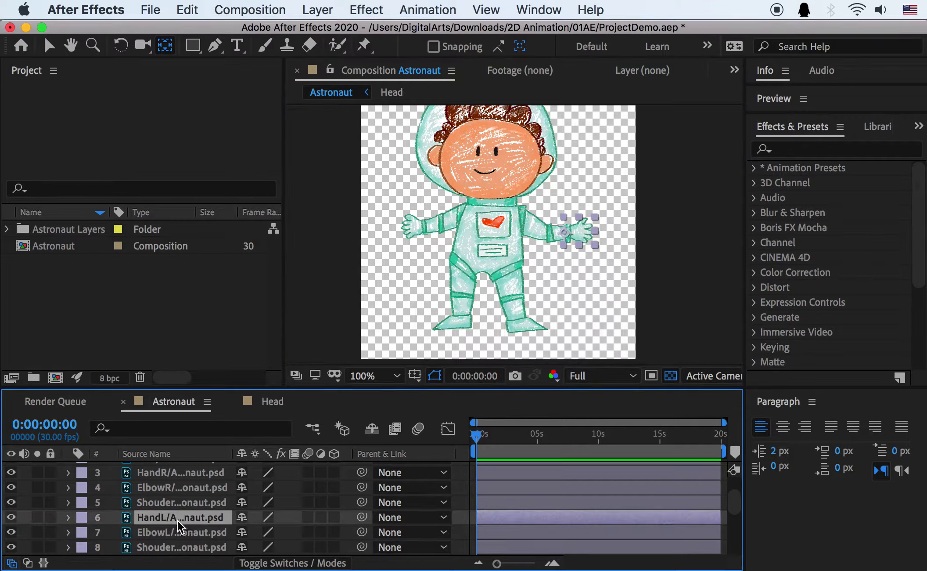
pyautogui.scroll(-3, 177, 522)
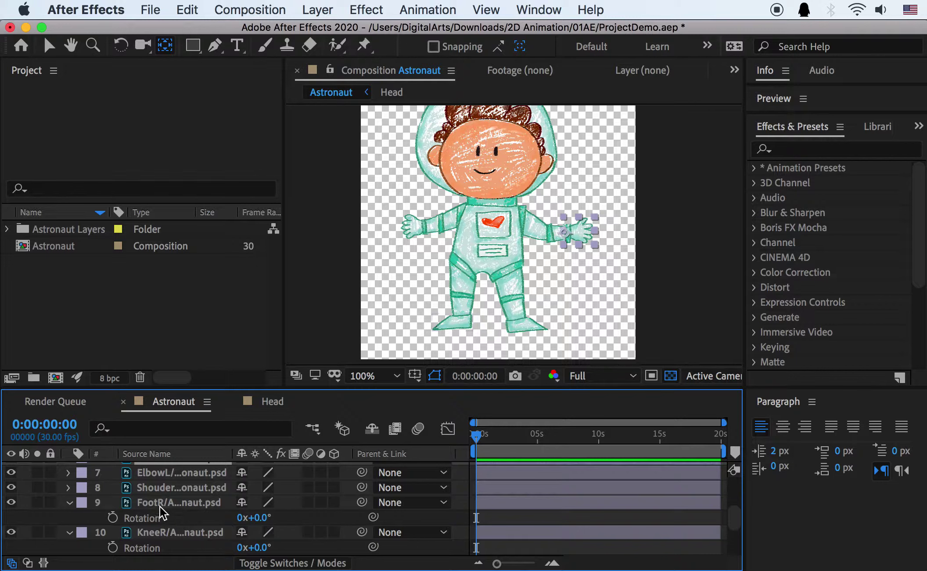
pyautogui.scroll(-2, 167, 549)
pyautogui.click(166, 534)
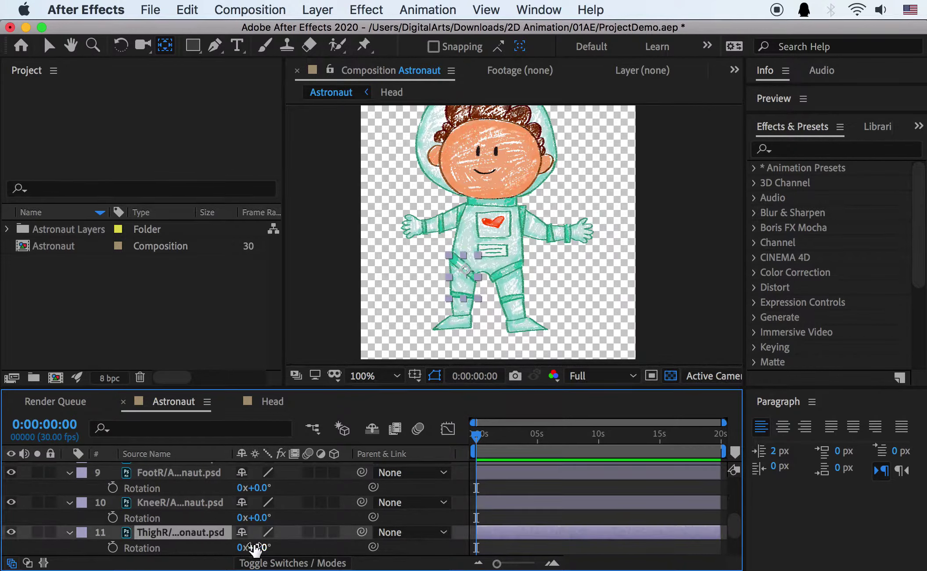
pyautogui.moveTo(256, 548); pyautogui.dragTo(286, 547)
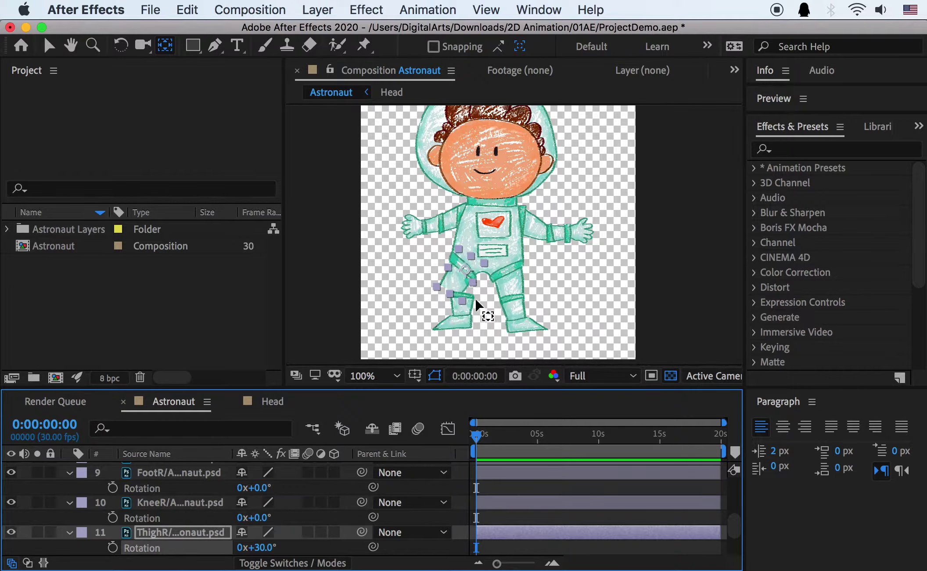
pyautogui.click(468, 310)
pyautogui.press('super+z')
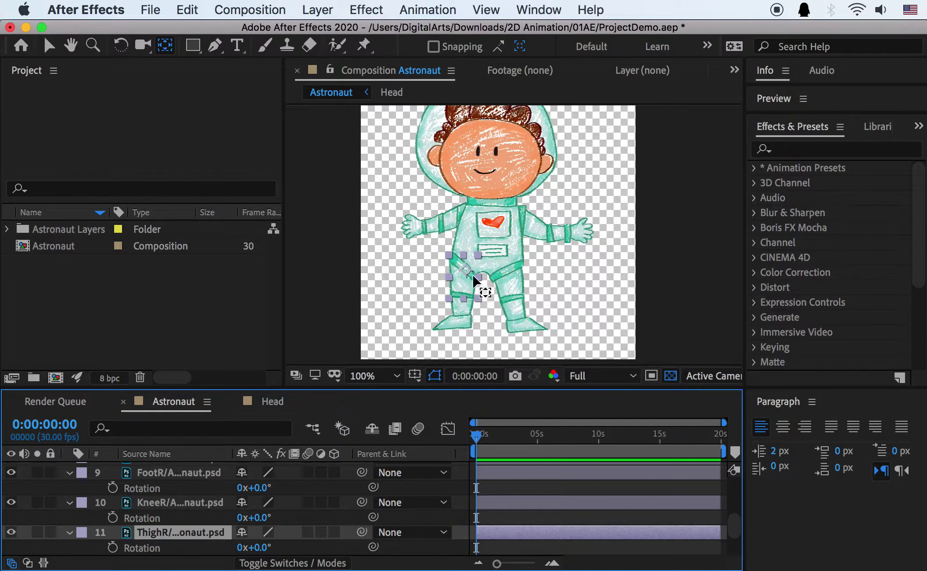
# Step: Show the Body layer's rotation property, test rotating the body to -22° with the whole astronaut in view, and restore its rotation
pyautogui.scroll(2, 472, 291)
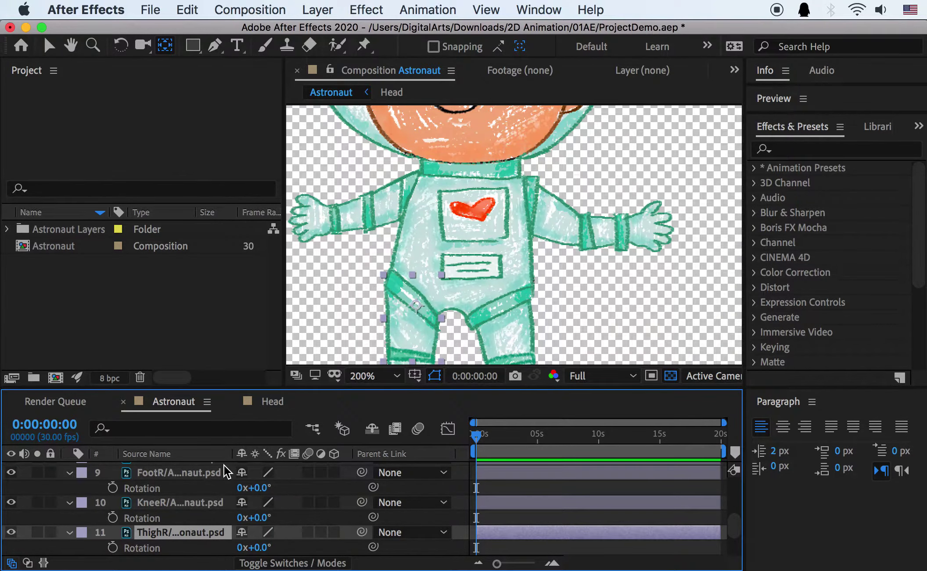
pyautogui.scroll(5, 184, 498)
pyautogui.click(140, 469)
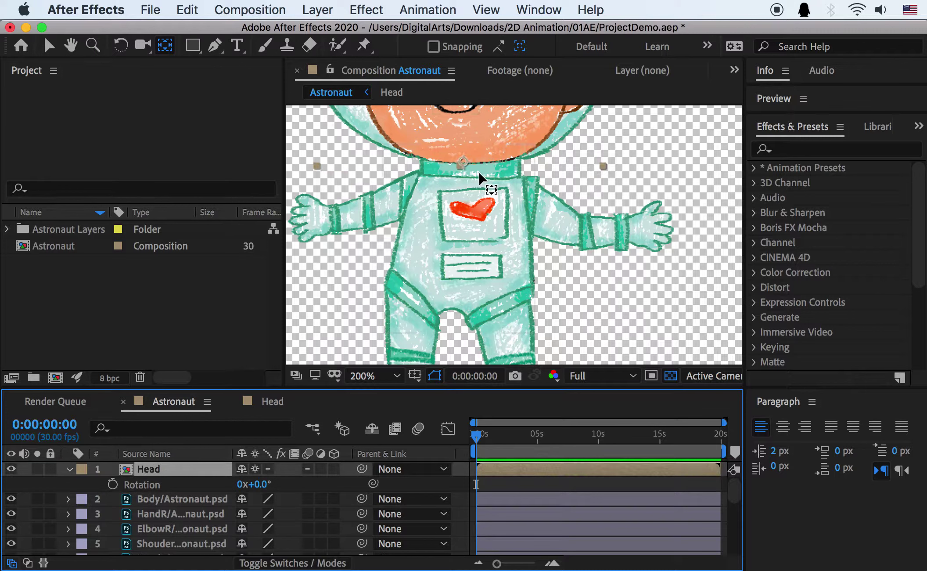
pyautogui.scroll(-3, 480, 181)
pyautogui.scroll(2, 483, 180)
pyautogui.moveTo(505, 188); pyautogui.dragTo(494, 209)
pyautogui.press('y')
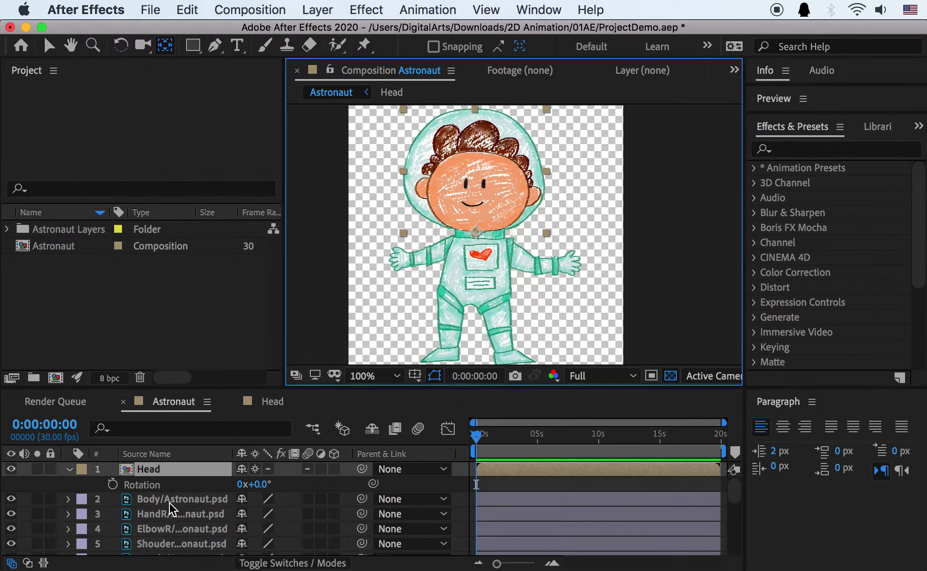
pyautogui.click(187, 499)
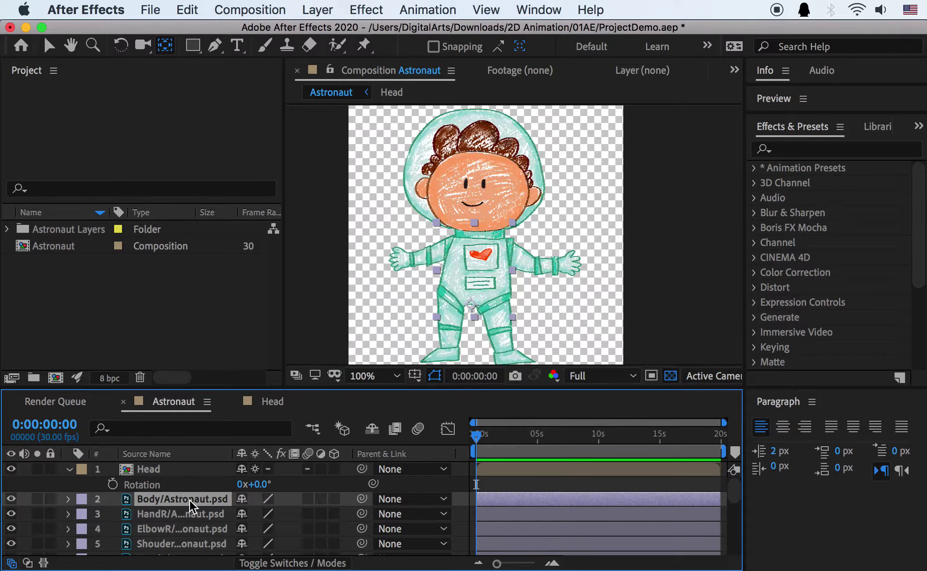
pyautogui.press('r')
pyautogui.moveTo(256, 514)
pyautogui.mouseDown()
pyautogui.moveTo(274, 512)
pyautogui.moveTo(257, 514)
pyautogui.mouseUp()
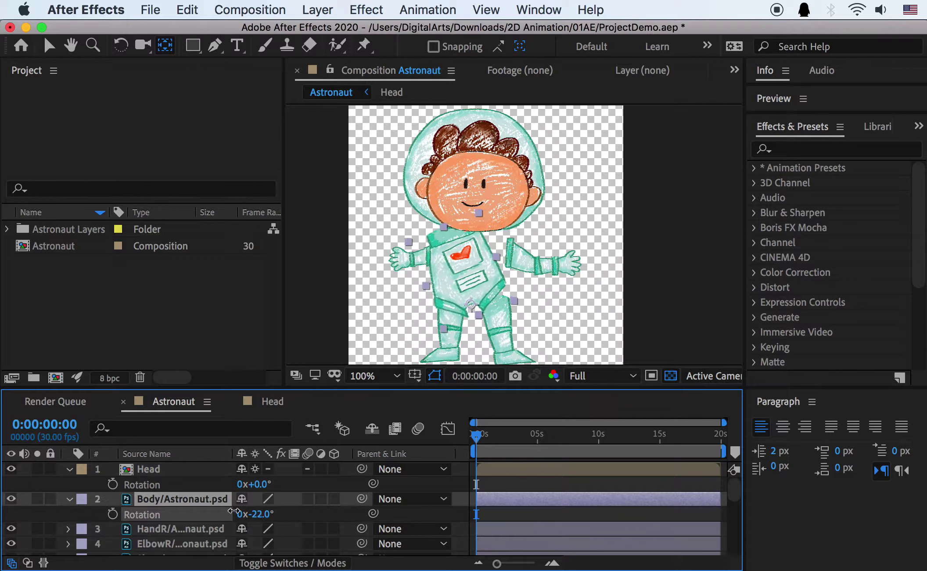
pyautogui.press('space')
pyautogui.press('space')
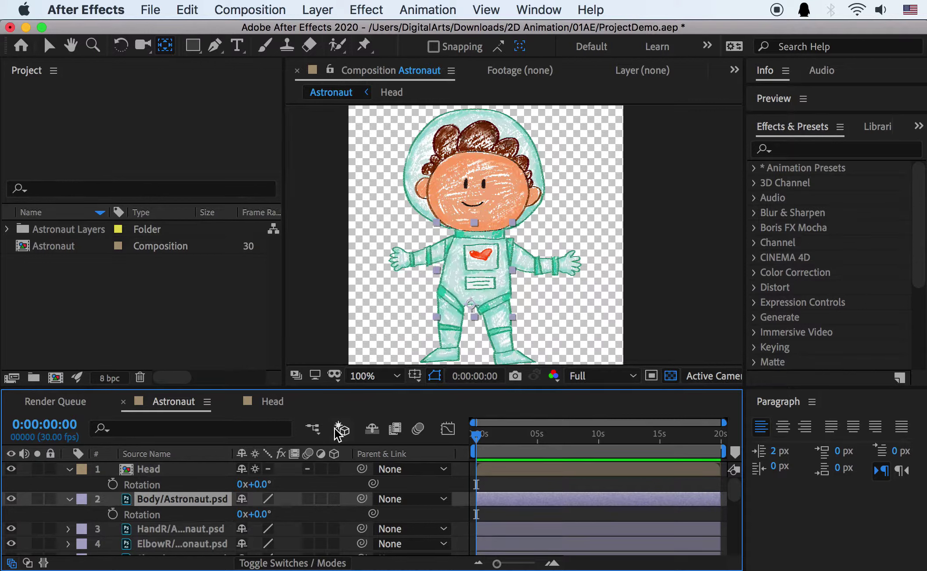
# Step: Parent the Head layer to the Body/Astronaut.psd layer
pyautogui.click(149, 469)
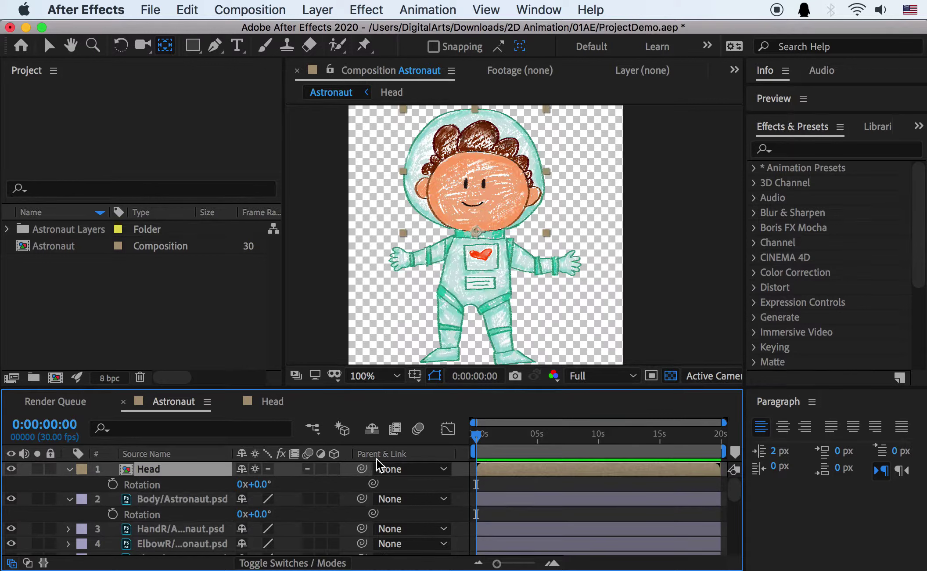
pyautogui.click(409, 469)
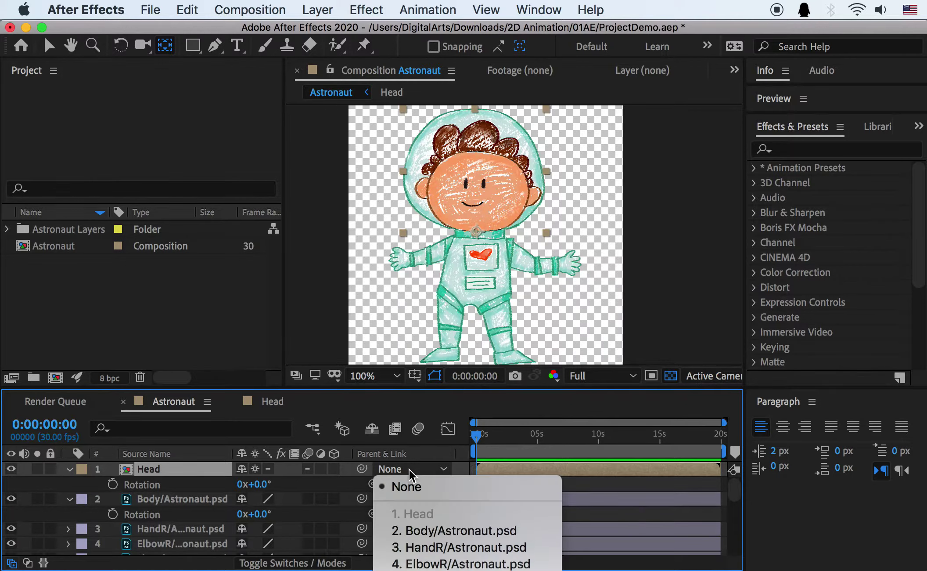
pyautogui.click(420, 530)
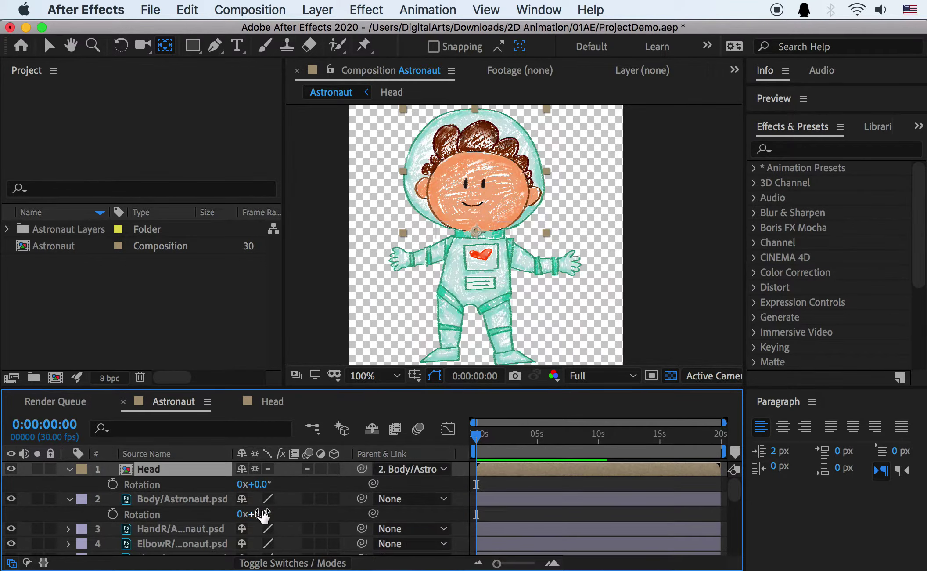
# Step: Test the head's parenting by rotating the Body layer and the Head layer in turn, restoring both rotations
pyautogui.moveTo(257, 514); pyautogui.dragTo(298, 514)
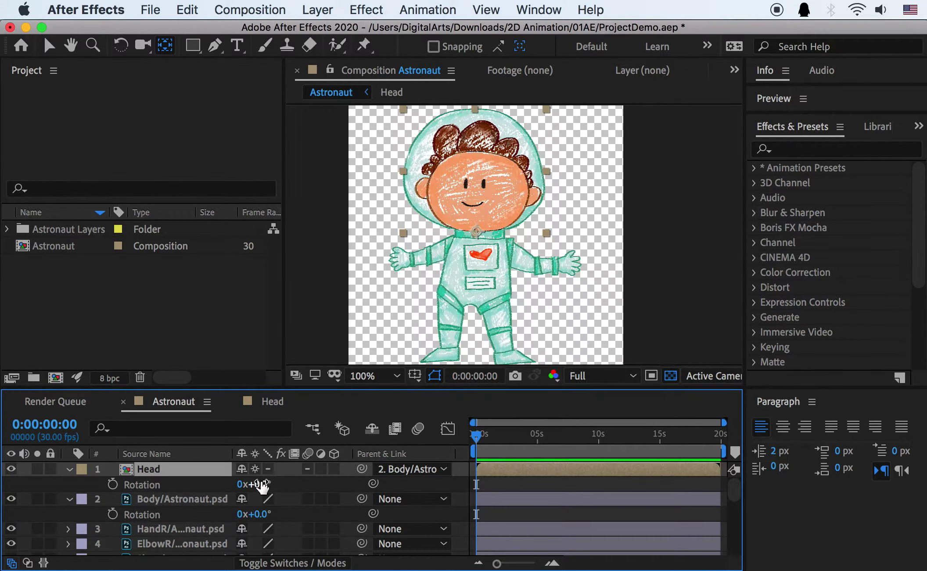
pyautogui.moveTo(261, 485)
pyautogui.mouseDown()
pyautogui.moveTo(253, 483)
pyautogui.moveTo(262, 483)
pyautogui.mouseUp()
pyautogui.click(167, 498)
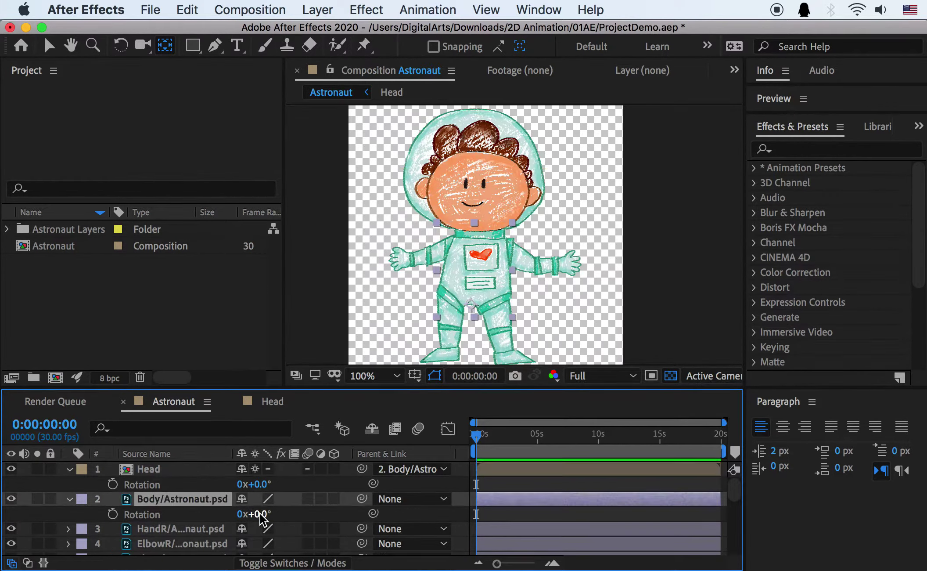
# Step: Rotate the Body/Astronaut.psd layer to 14° to check how the parented head follows
pyautogui.moveTo(258, 513); pyautogui.dragTo(269, 518)
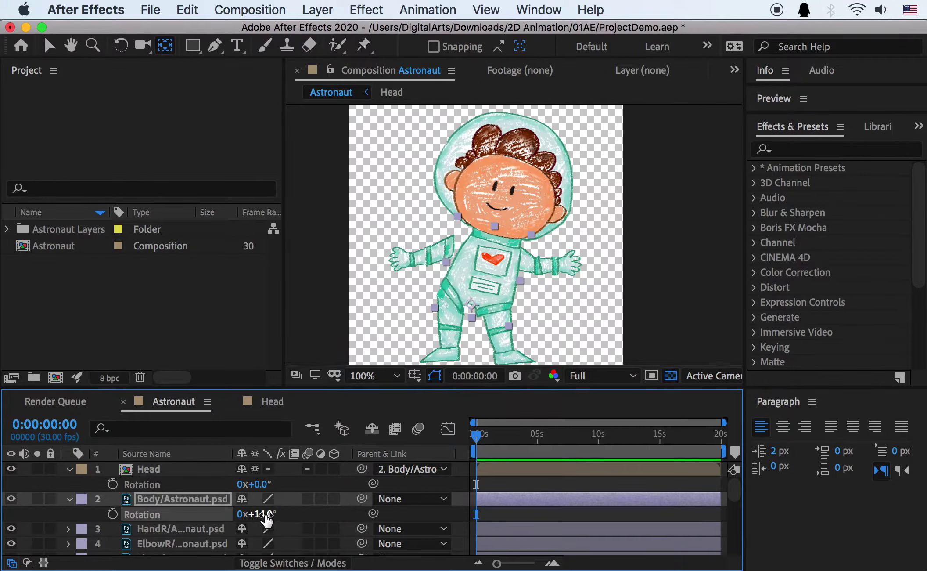
pyautogui.click(266, 513)
pyautogui.press('Return')
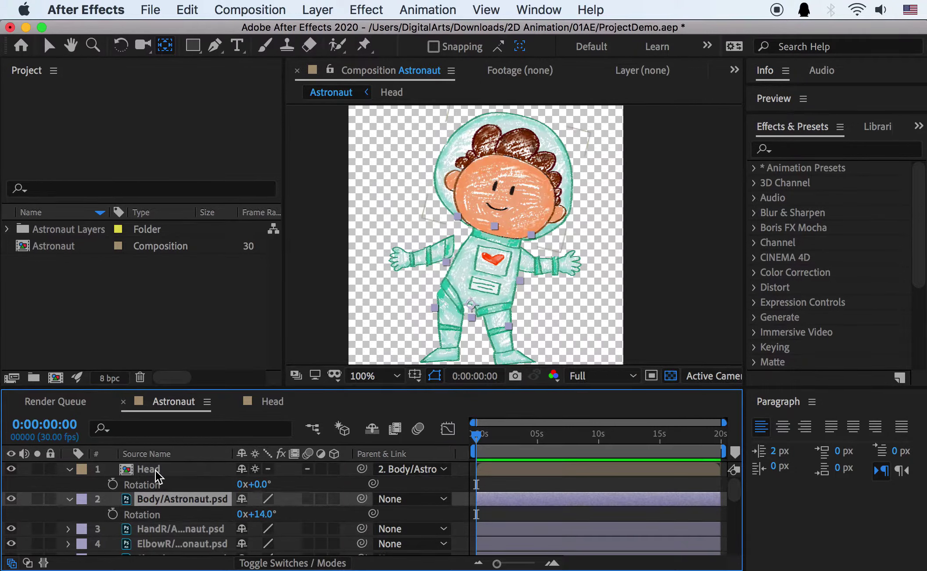
# Step: Test the Head layer's own rotation at 5° and 15°, and reset the Head and Body rotations to 0°
pyautogui.click(178, 469)
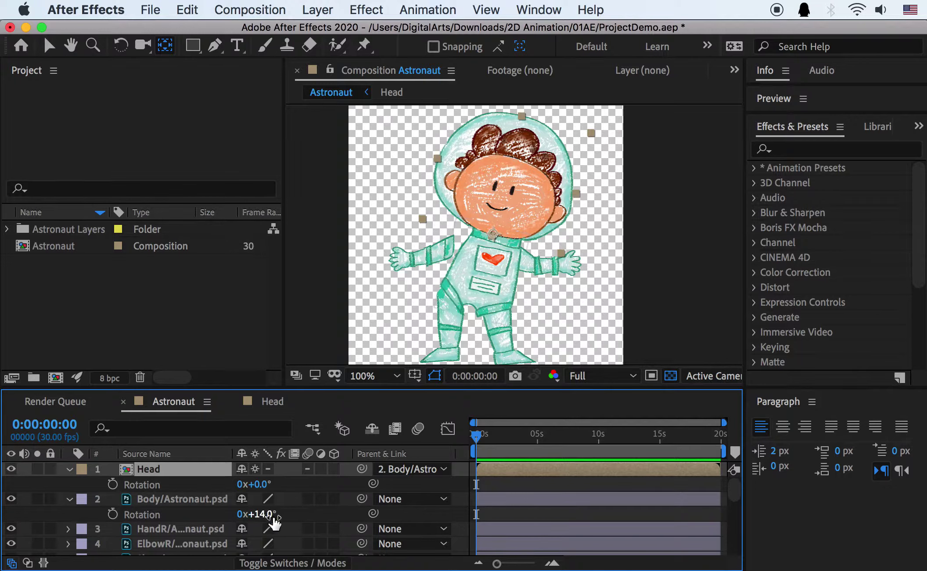
pyautogui.click(263, 485)
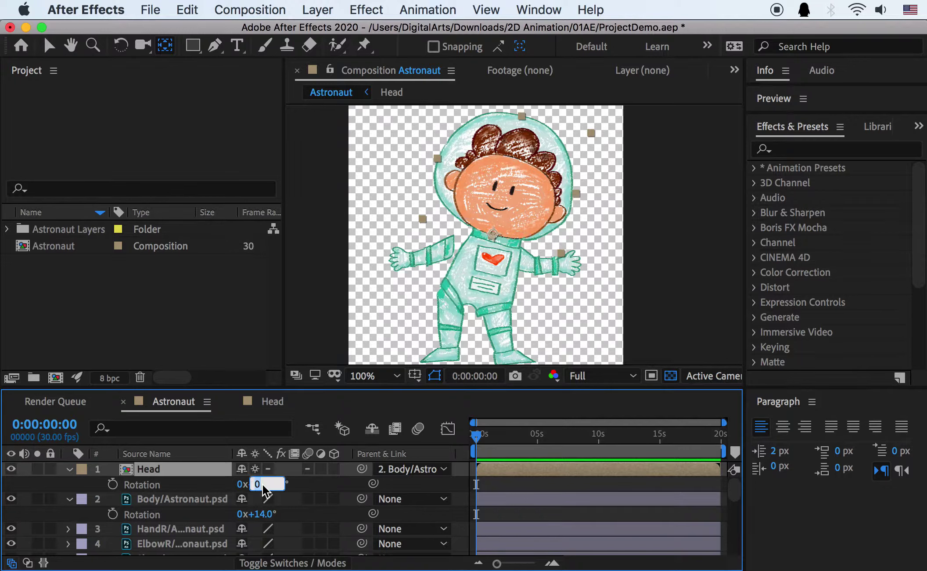
pyautogui.press('Return')
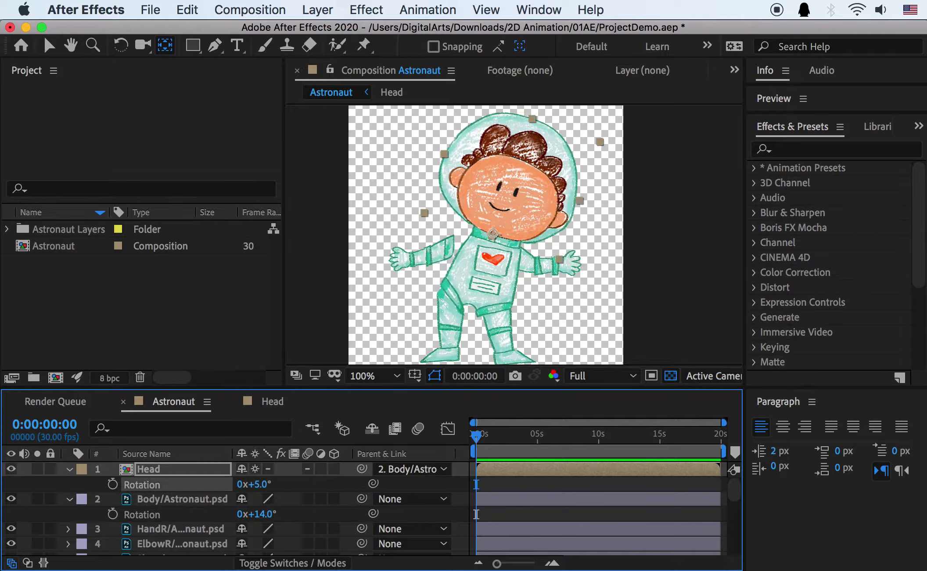
pyautogui.click(262, 484)
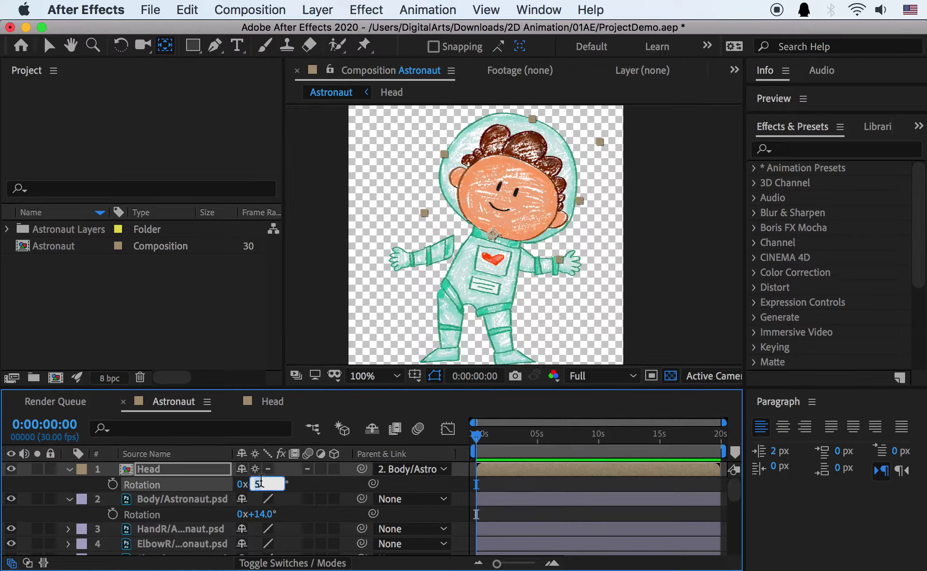
pyautogui.press('Return')
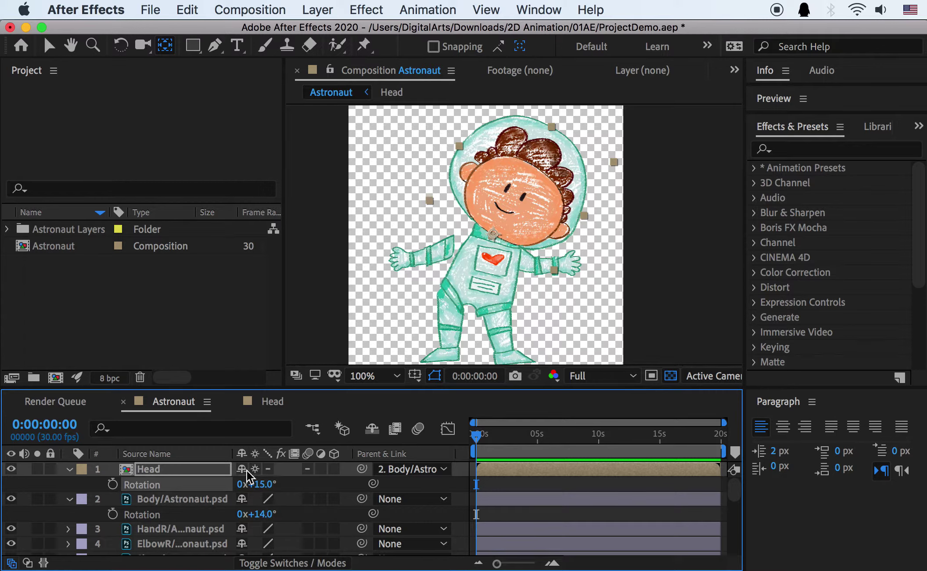
pyautogui.click(262, 487)
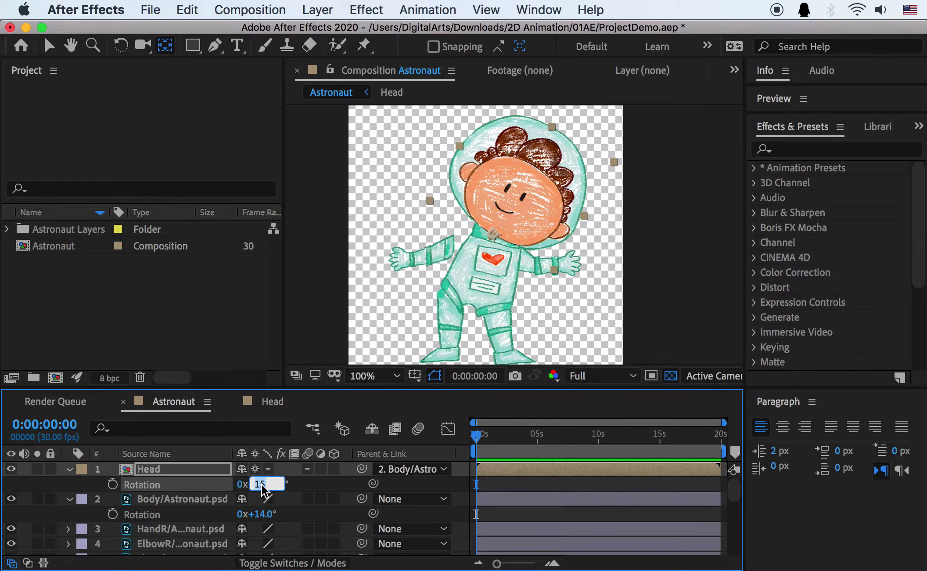
pyautogui.click(263, 514)
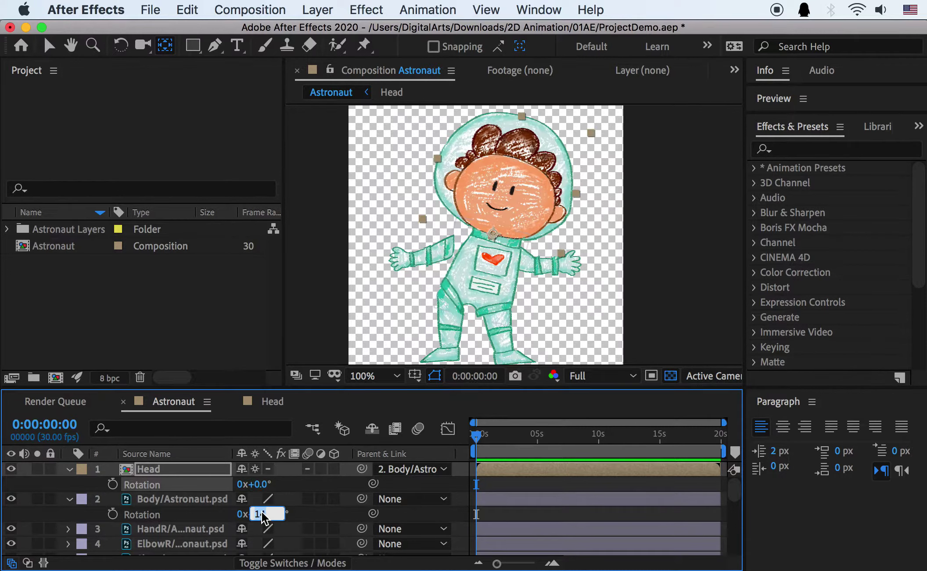
pyautogui.click(205, 466)
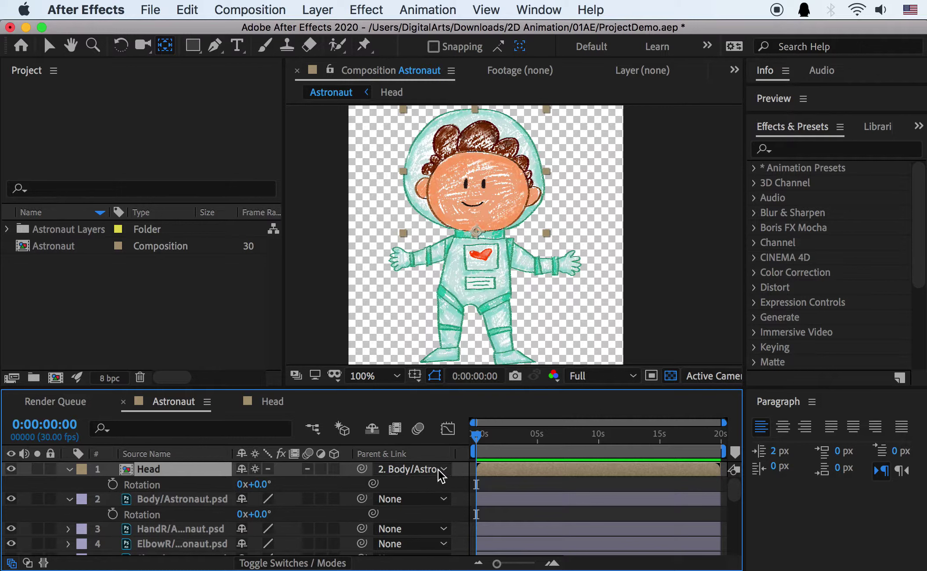
# Step: Hide the Parent & Link column in the timeline and show it again
pyautogui.rightClick(365, 451)
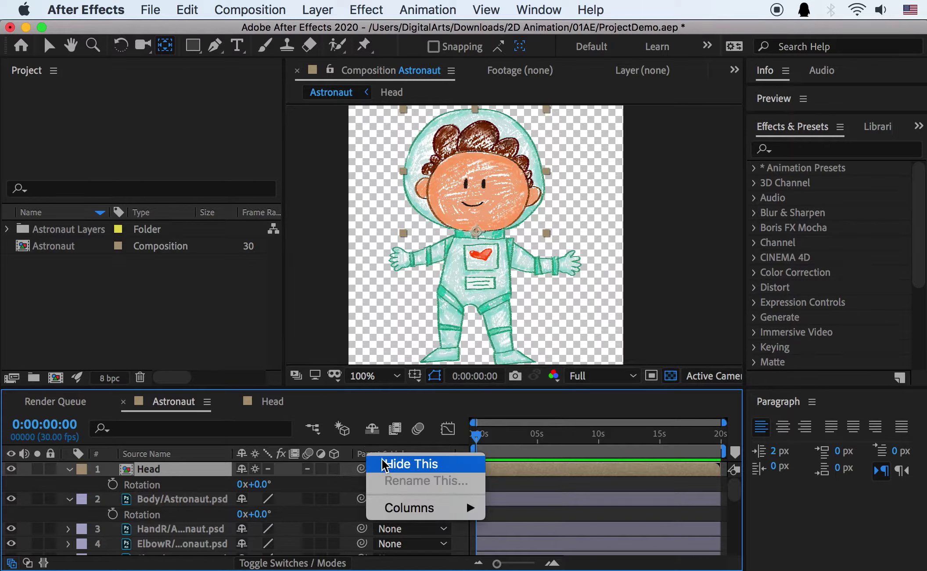
pyautogui.moveTo(419, 508)
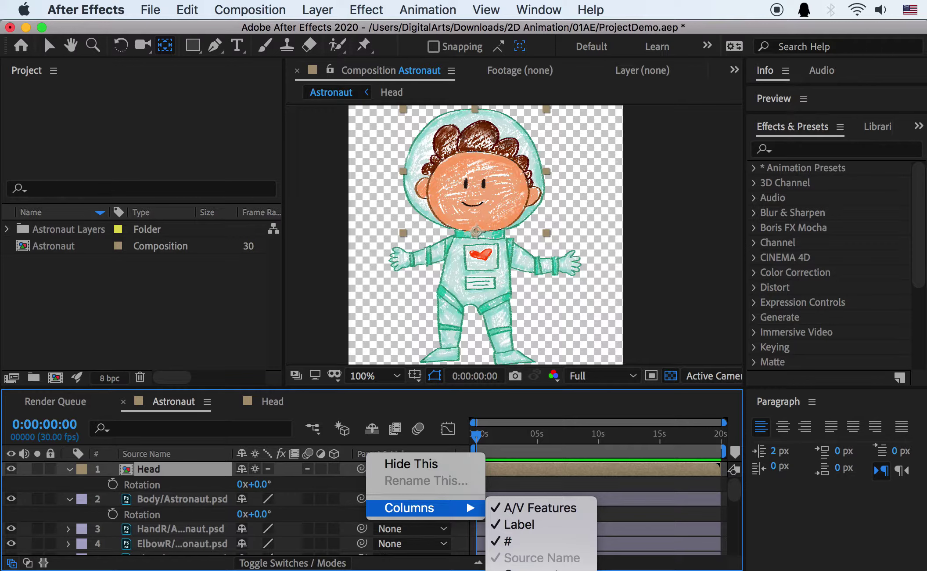
pyautogui.click(398, 448)
pyautogui.rightClick(397, 452)
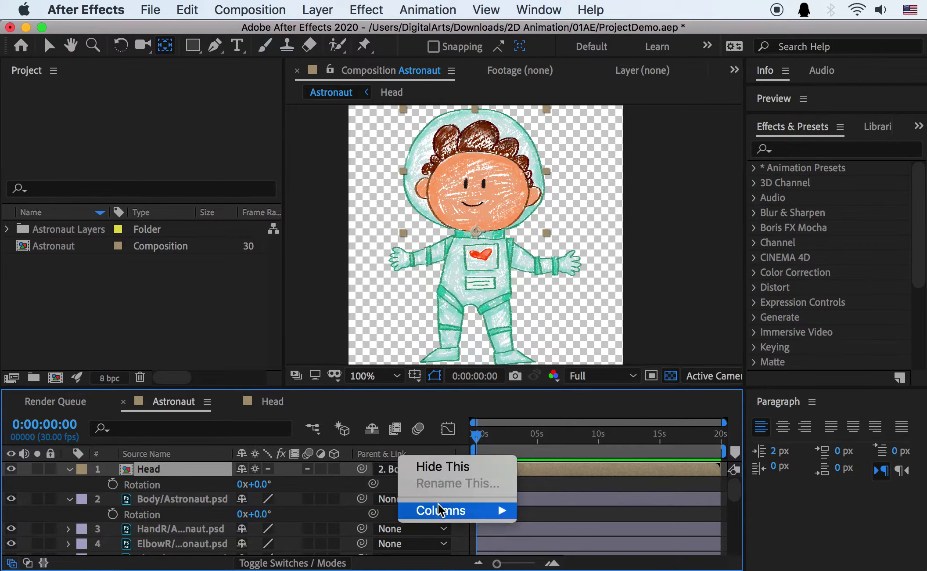
pyautogui.click(406, 466)
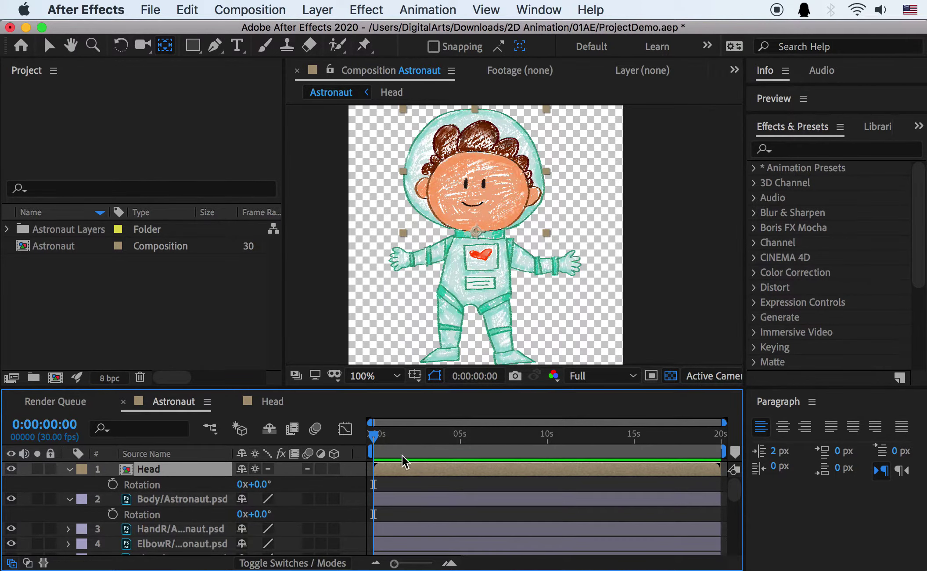
pyautogui.rightClick(356, 453)
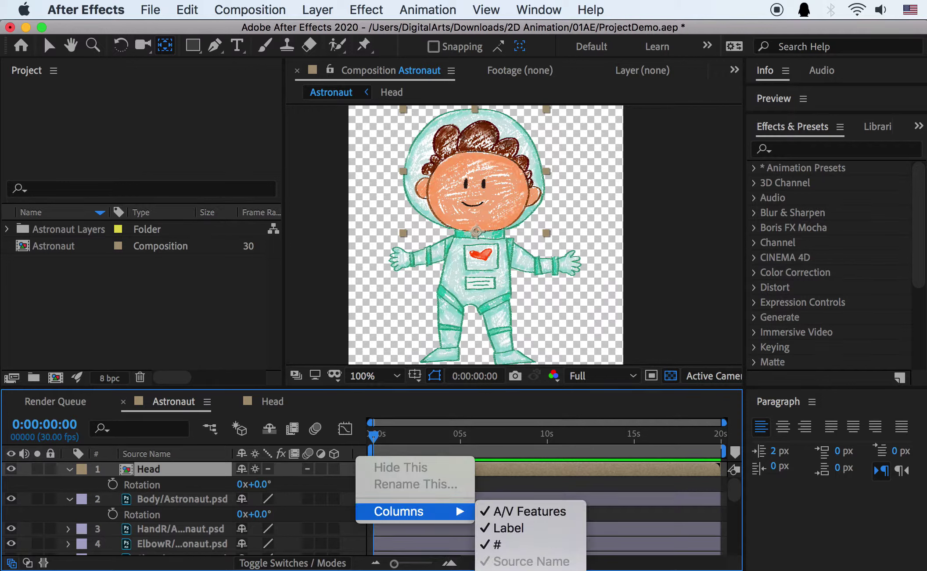
pyautogui.click(522, 564)
# Step: Parent the HandR layer to the ElbowR layer, with the composition view at 200% on that arm
pyautogui.click(178, 504)
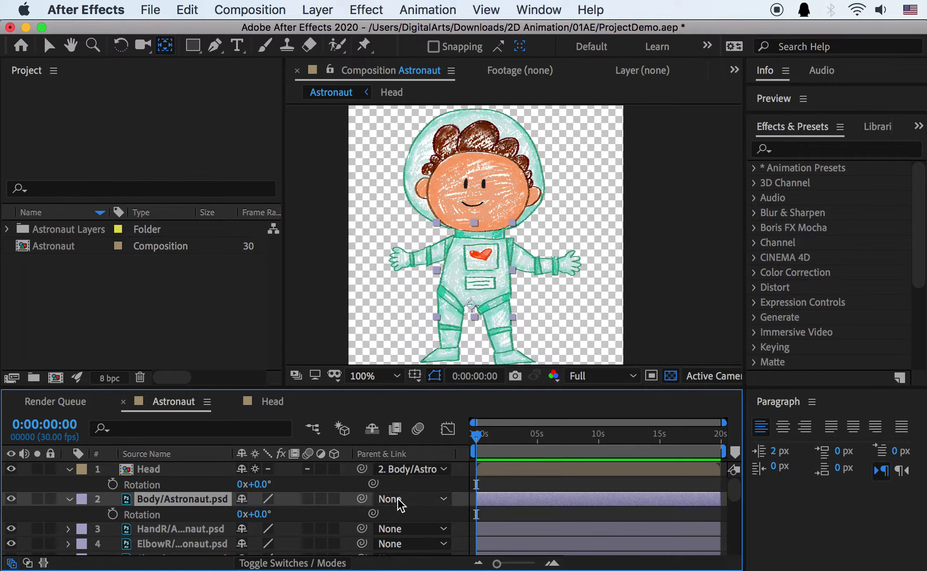
pyautogui.click(191, 528)
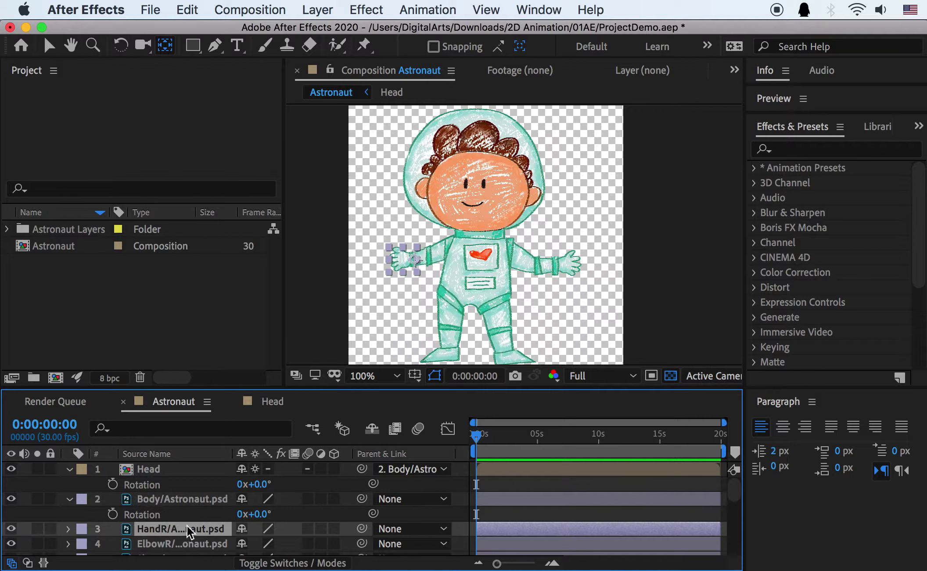
pyautogui.press('.')
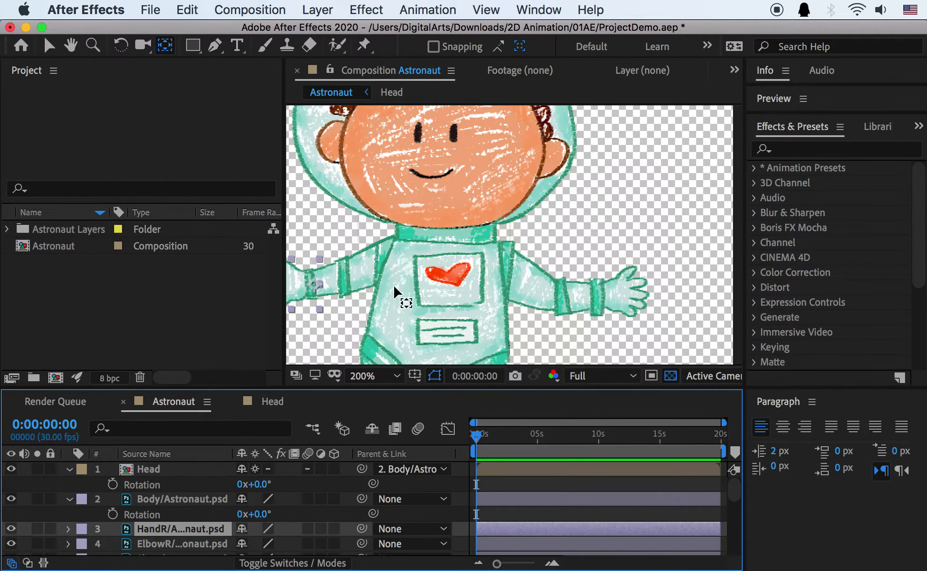
pyautogui.moveTo(399, 297); pyautogui.dragTo(522, 257)
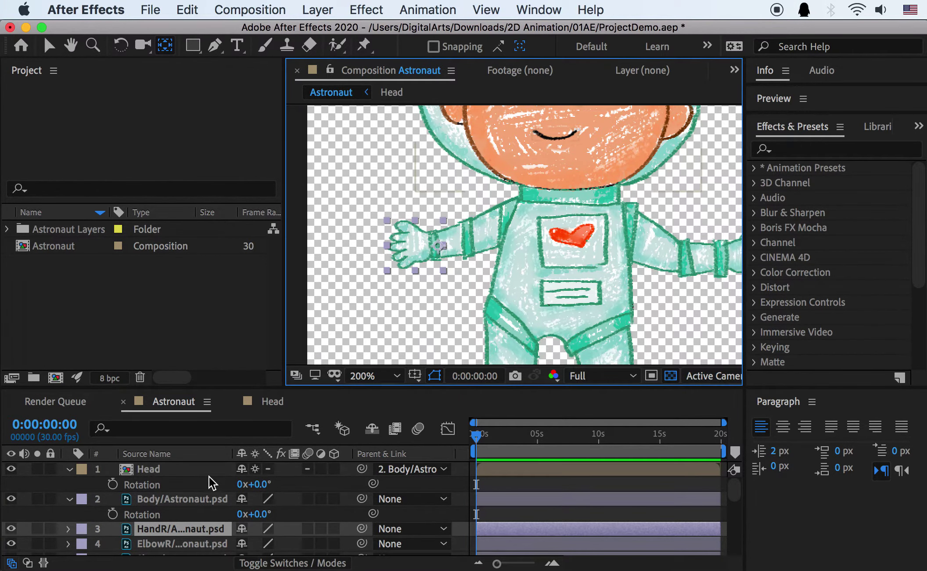
pyautogui.scroll(-1, 158, 505)
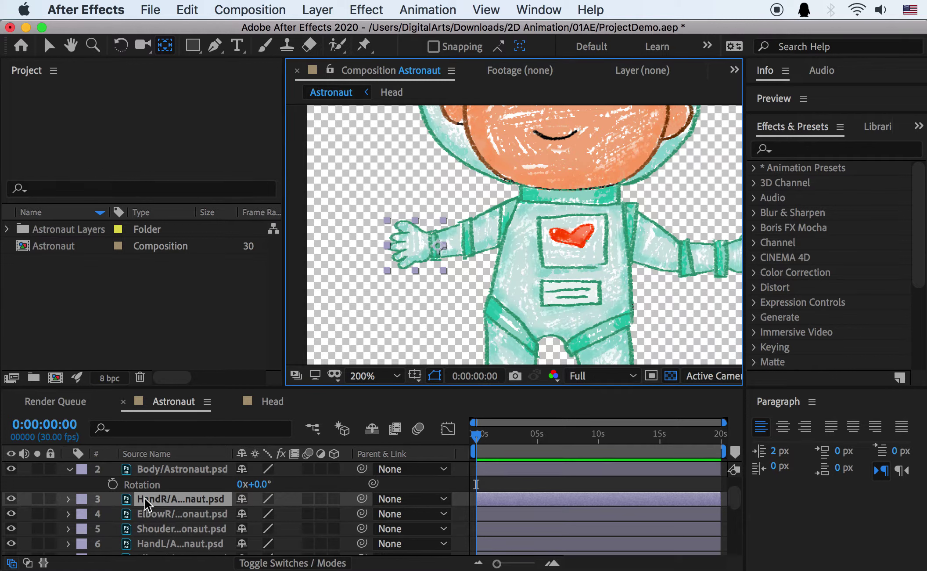
pyautogui.click(390, 498)
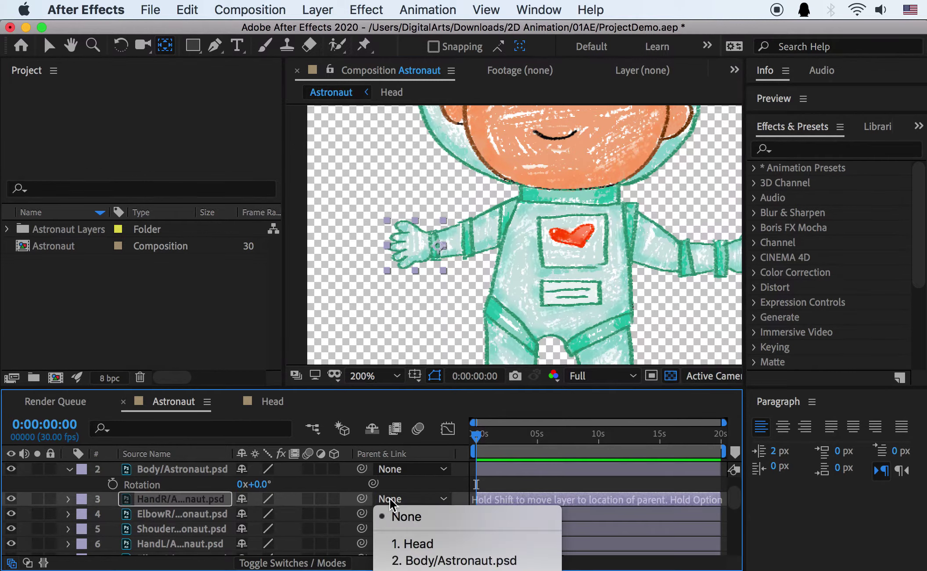
pyautogui.moveTo(362, 499); pyautogui.dragTo(175, 526)
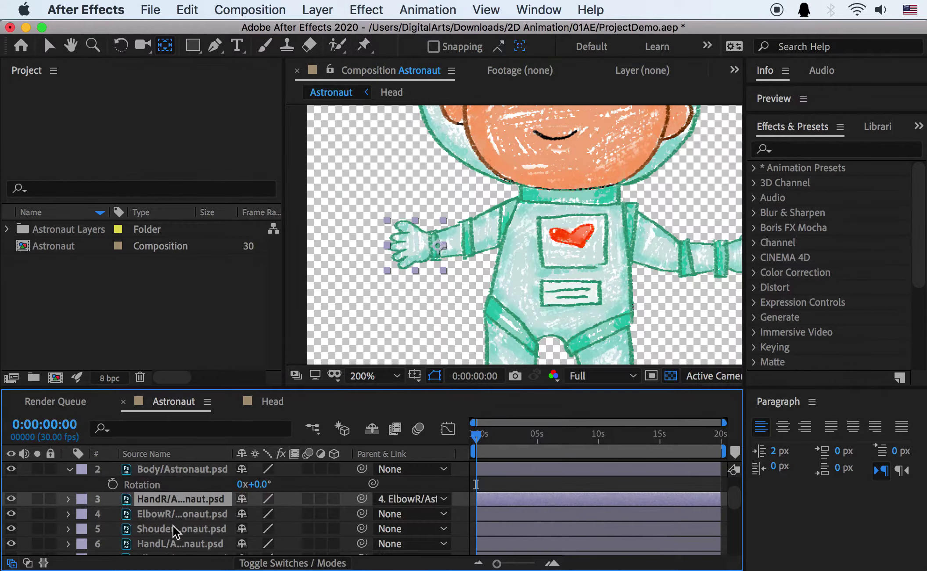
# Step: Parent the ElbowR layer to the ShouderR layer
pyautogui.click(165, 518)
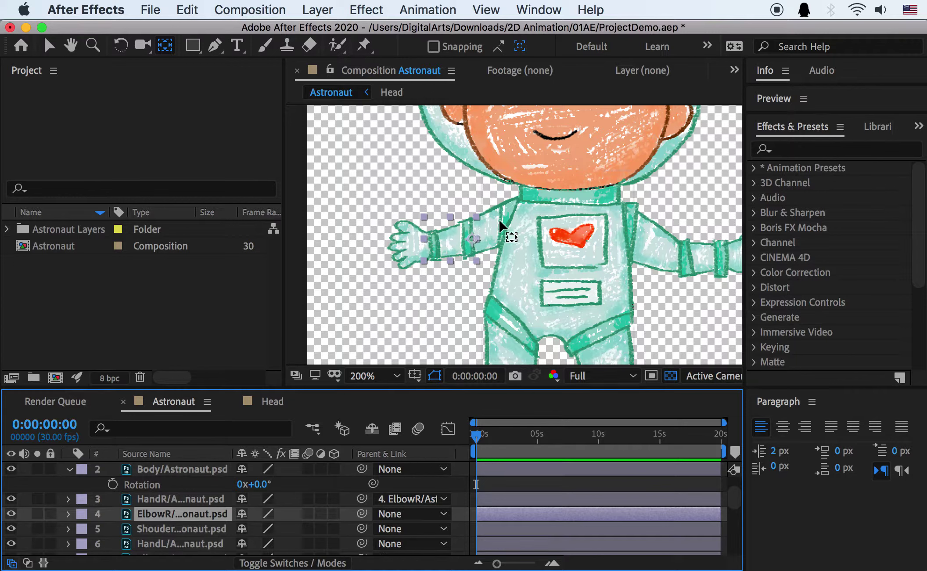
pyautogui.click(421, 514)
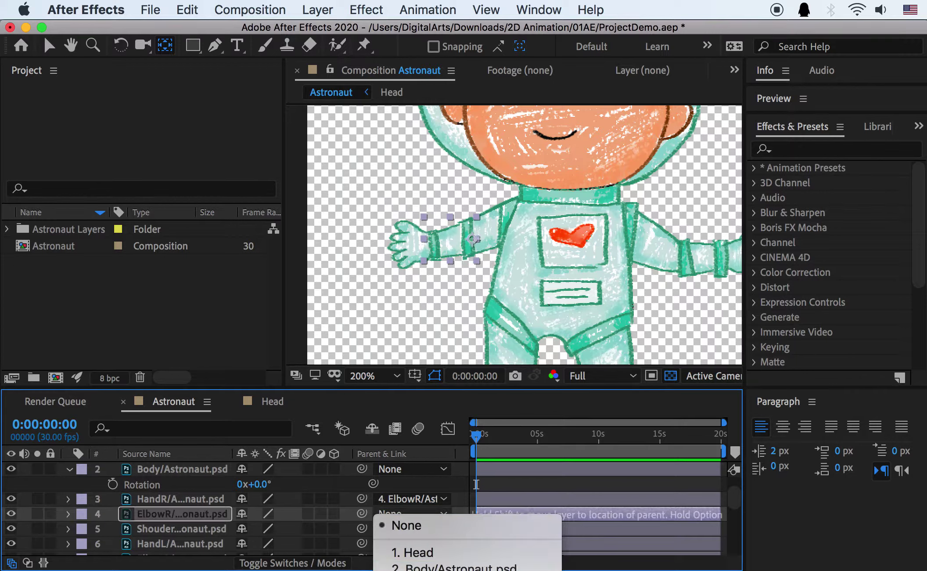
pyautogui.click(421, 562)
# Step: Show the ShouderR layer's rotation and set it to 26° to test the arm's parenting
pyautogui.click(188, 528)
pyautogui.scroll(-3, 189, 527)
pyautogui.scroll(3, 189, 527)
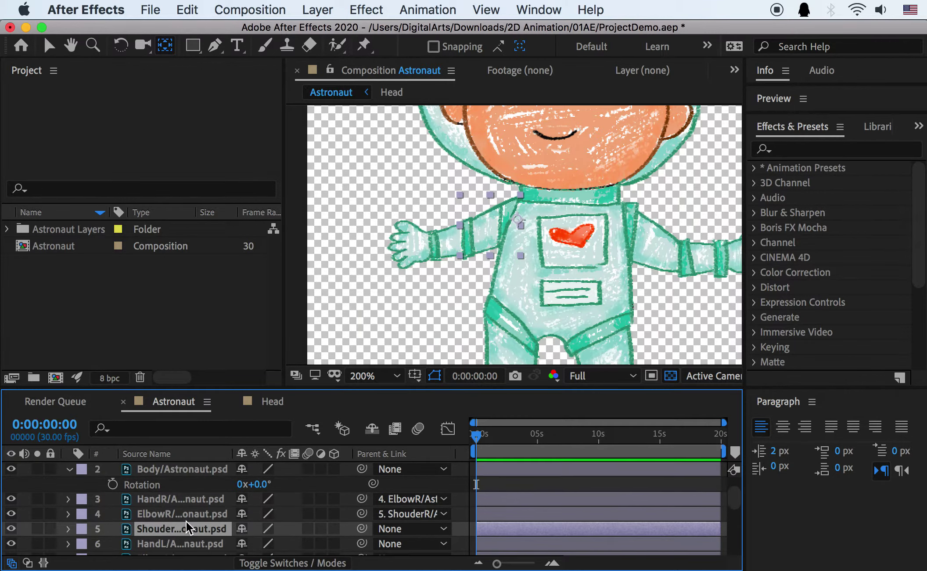
pyautogui.scroll(-1, 188, 527)
pyautogui.press('r')
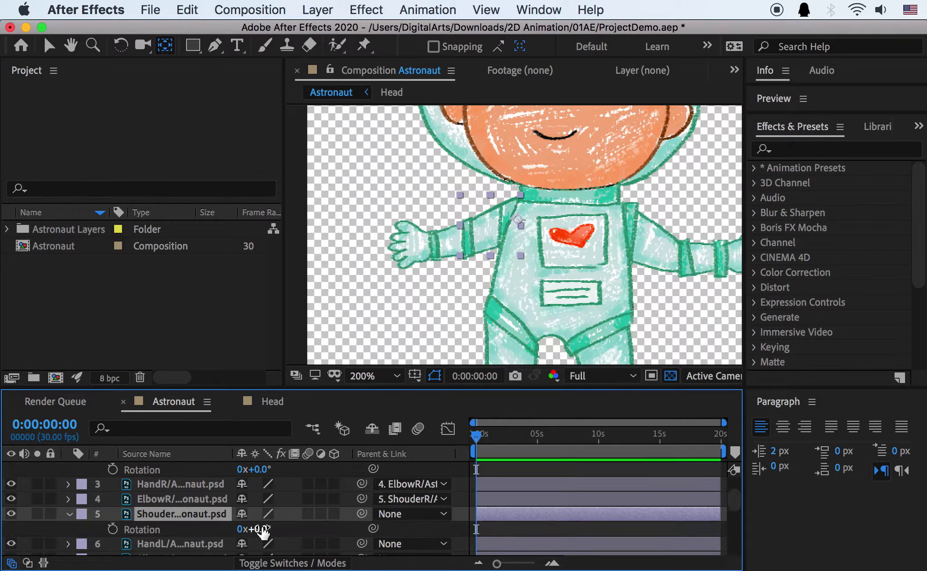
pyautogui.moveTo(262, 529); pyautogui.dragTo(285, 530)
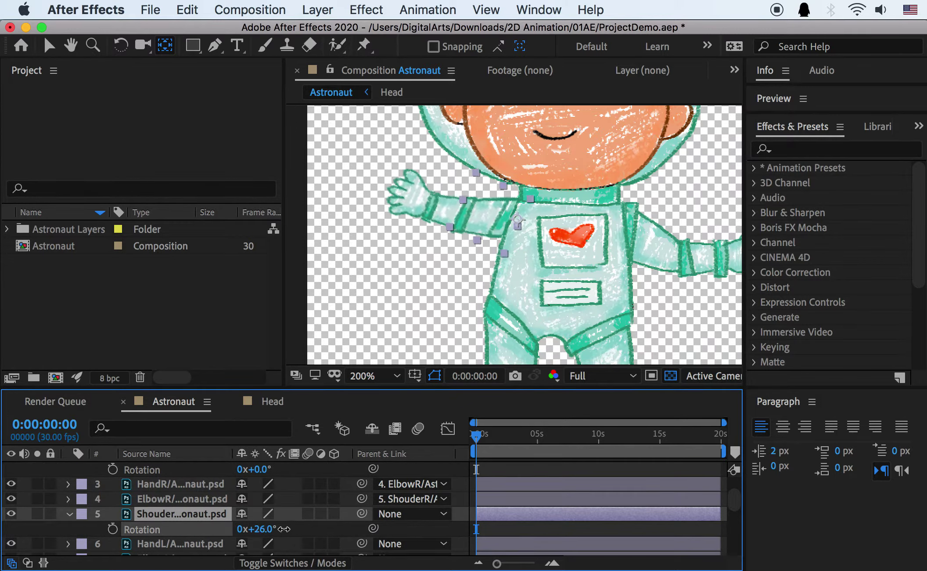
# Step: Test the rest of the arm chain by rotating the ElbowR layer to 26° and the HandR layer to 21°
pyautogui.click(200, 501)
pyautogui.press('r')
pyautogui.moveTo(262, 513); pyautogui.dragTo(282, 499)
pyautogui.click(206, 483)
pyautogui.press('r')
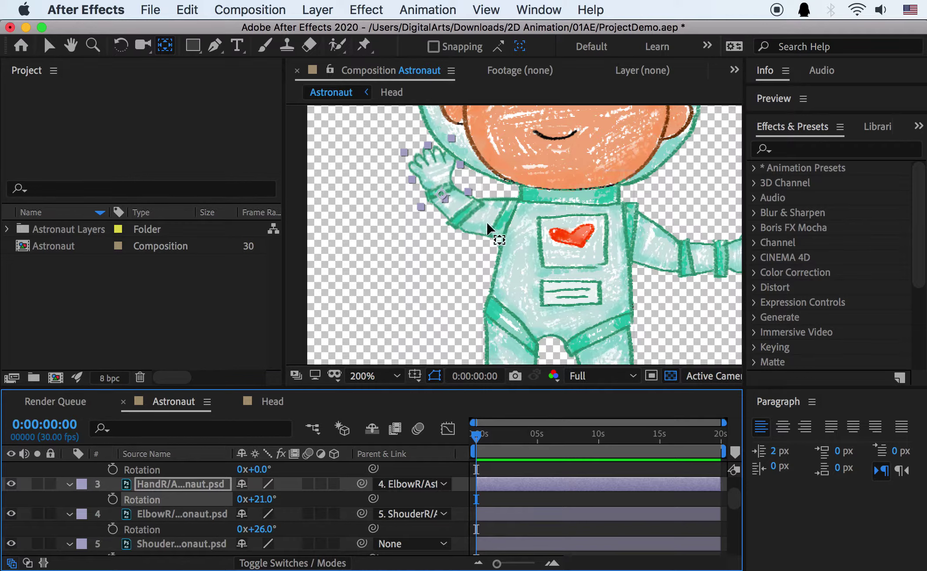
# Step: Reset the rotations of the HandR, ElbowR and ShouderR layers to 0°
pyautogui.click(262, 500)
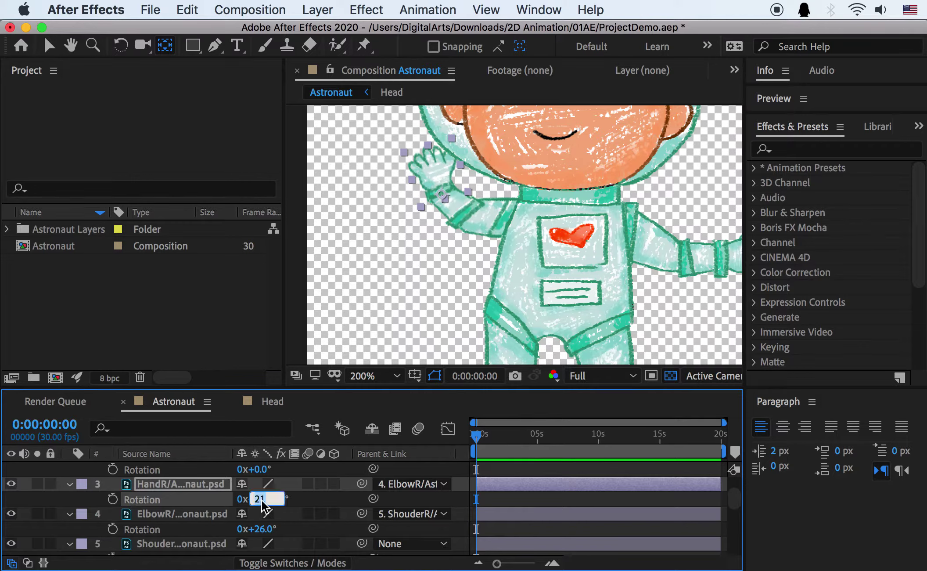
pyautogui.write('0')
pyautogui.click(263, 530)
pyautogui.write('0')
pyautogui.click(198, 515)
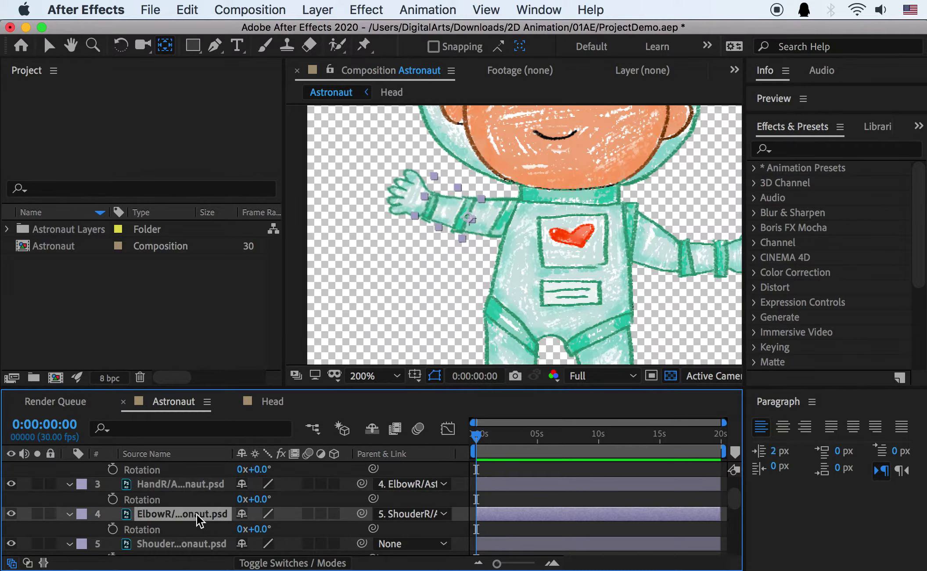
pyautogui.scroll(-3, 198, 515)
pyautogui.click(263, 514)
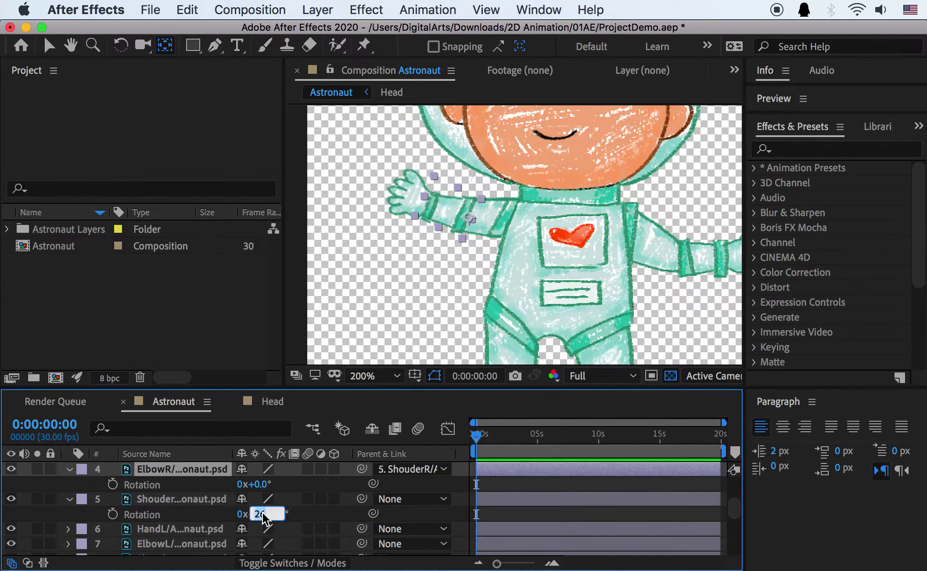
# Step: Parent the HandL layer to the ElbowL layer
pyautogui.click(207, 529)
pyautogui.scroll(-1, 205, 534)
pyautogui.moveTo(629, 276); pyautogui.dragTo(505, 246)
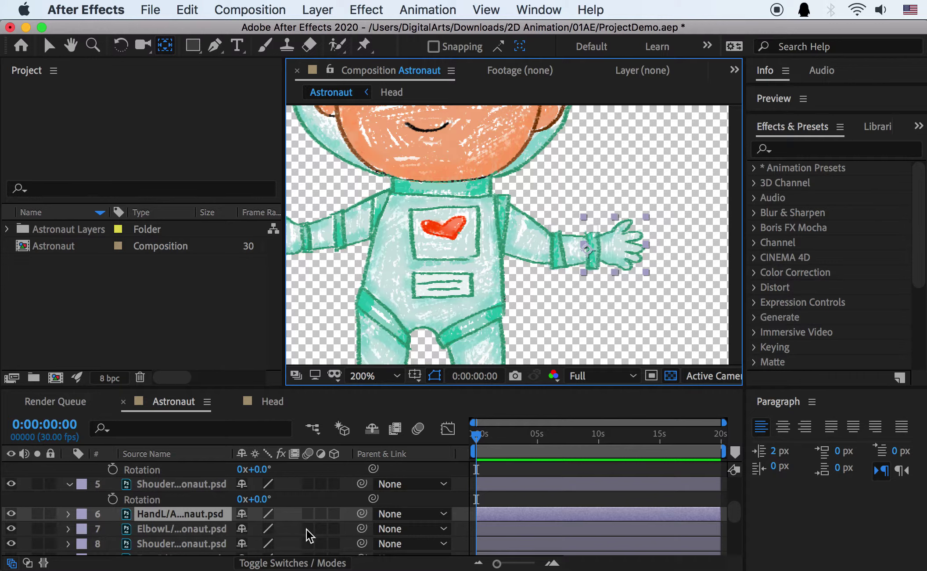
pyautogui.click(418, 516)
pyautogui.press('Escape')
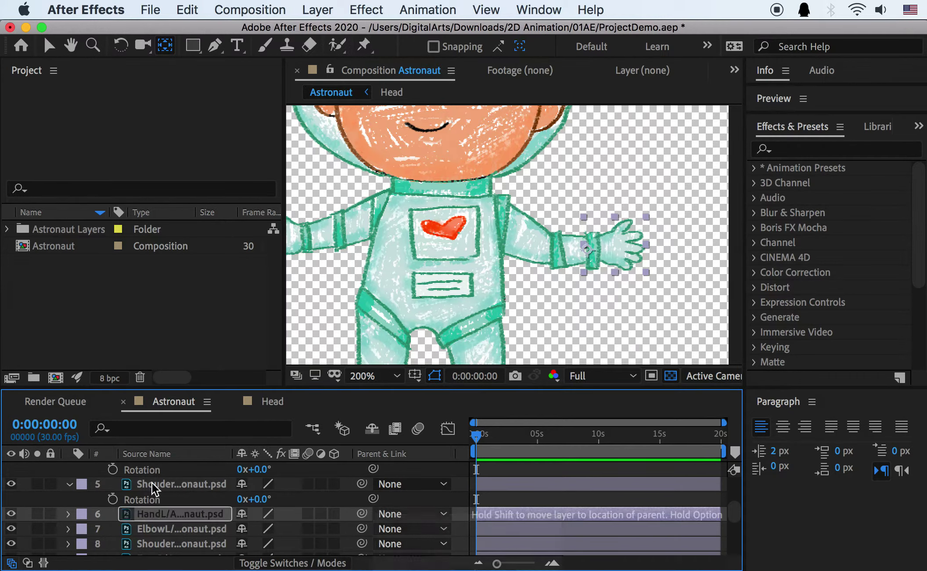
pyautogui.moveTo(362, 514); pyautogui.dragTo(156, 528)
# Step: Parent the ElbowL layer to the ShouderL layer
pyautogui.click(413, 528)
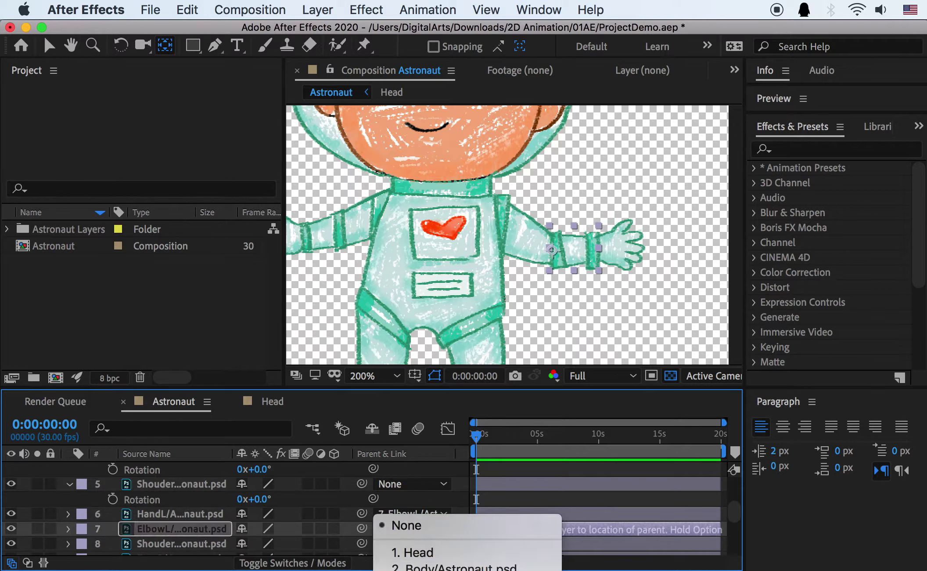
pyautogui.press('8')
pyautogui.press('Return')
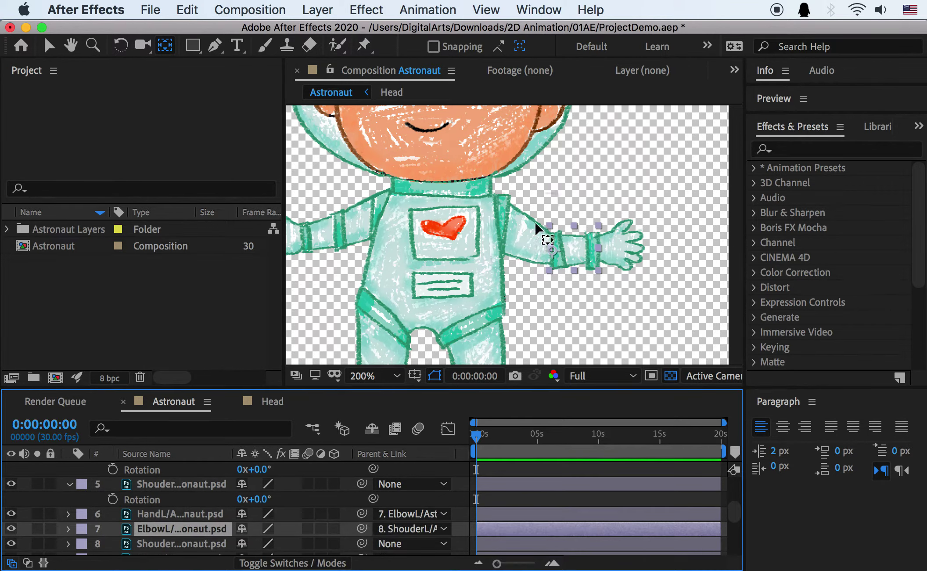
# Step: Parent the ShouderR layer to the Body layer
pyautogui.scroll(-4, 154, 533)
pyautogui.click(154, 533)
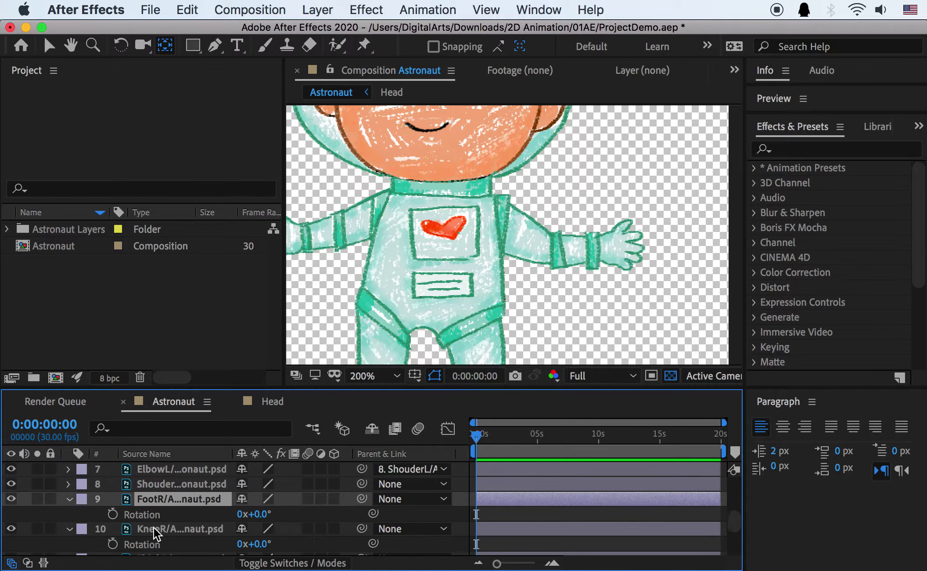
pyautogui.click(171, 486)
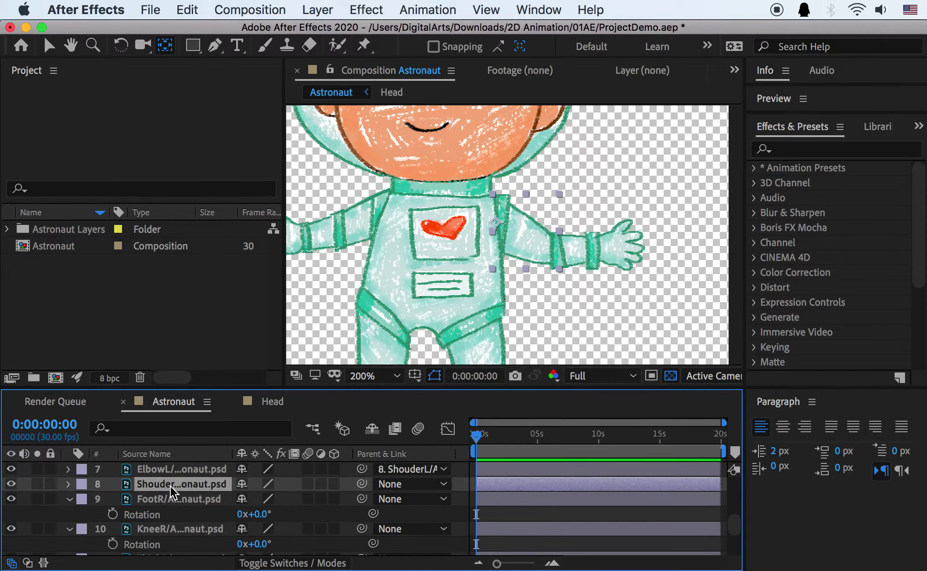
pyautogui.scroll(4, 167, 492)
pyautogui.scroll(1, 165, 496)
pyautogui.click(165, 500)
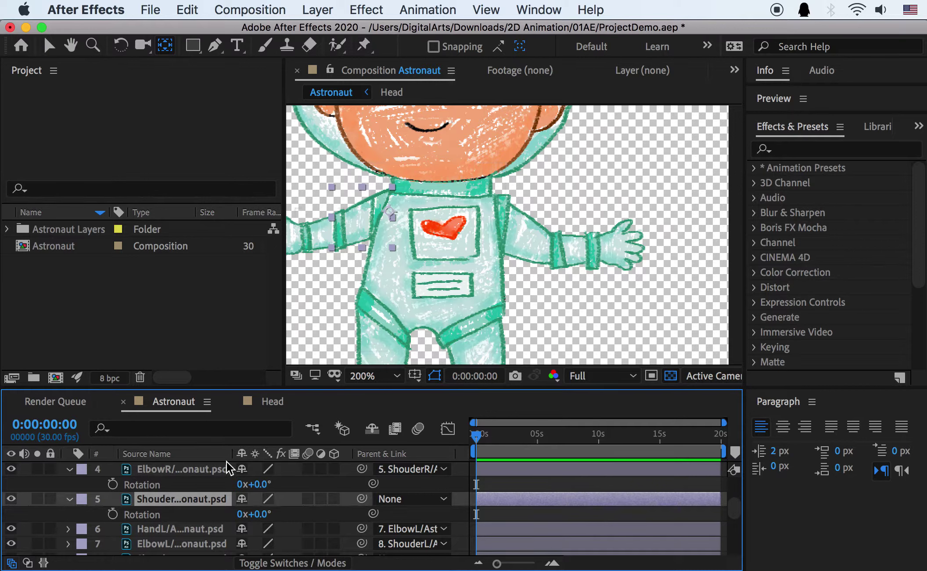
pyautogui.click(394, 501)
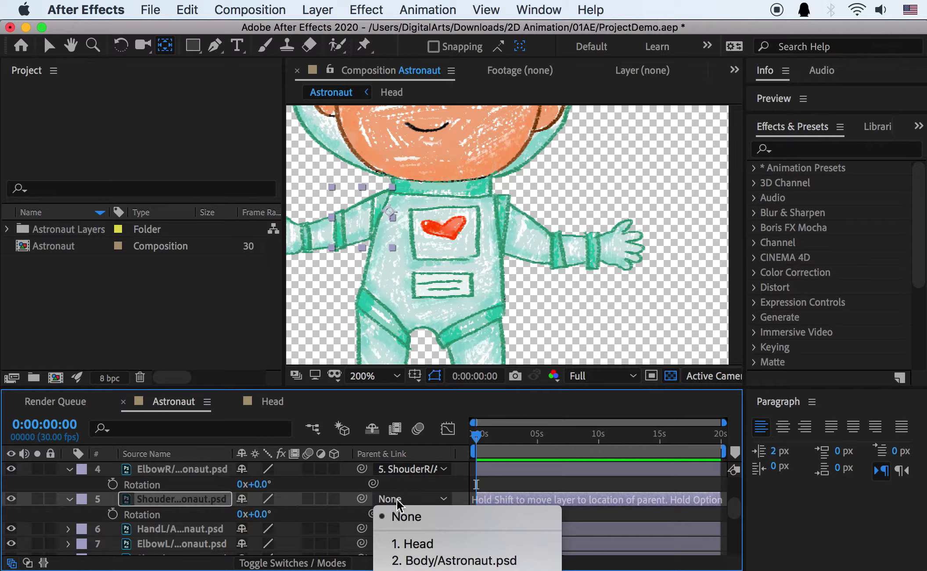
pyautogui.click(441, 564)
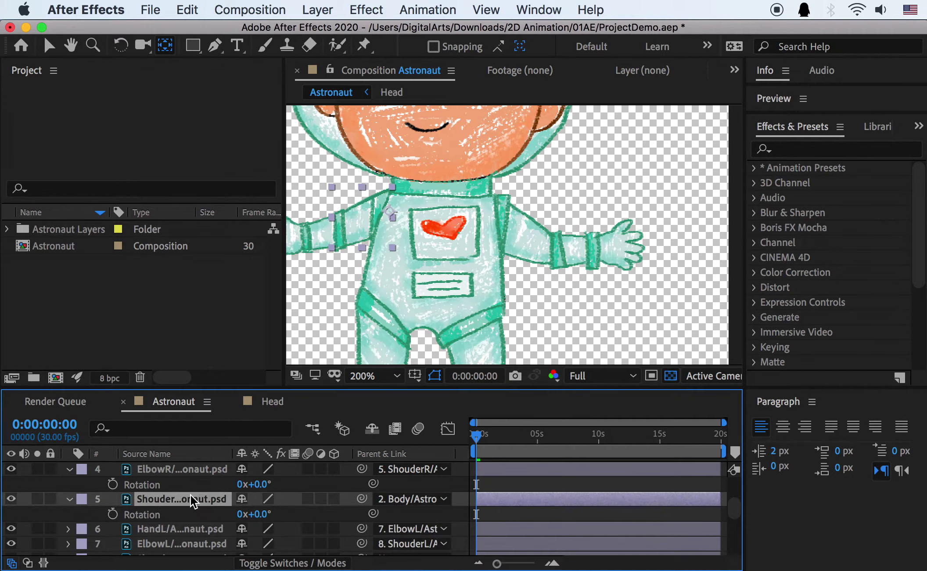
# Step: Hide and show the Body layer to check which part of the astronaut it contains
pyautogui.scroll(1, 163, 500)
pyautogui.scroll(1, 162, 501)
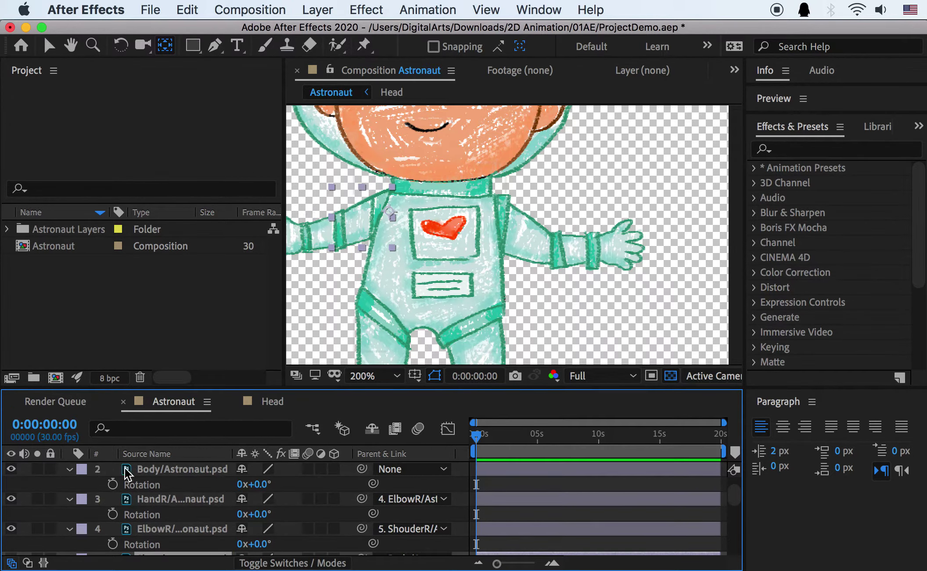
pyautogui.click(11, 469)
pyautogui.click(11, 468)
# Step: Parent the ShouderL layer to the Body layer
pyautogui.scroll(-2, 158, 500)
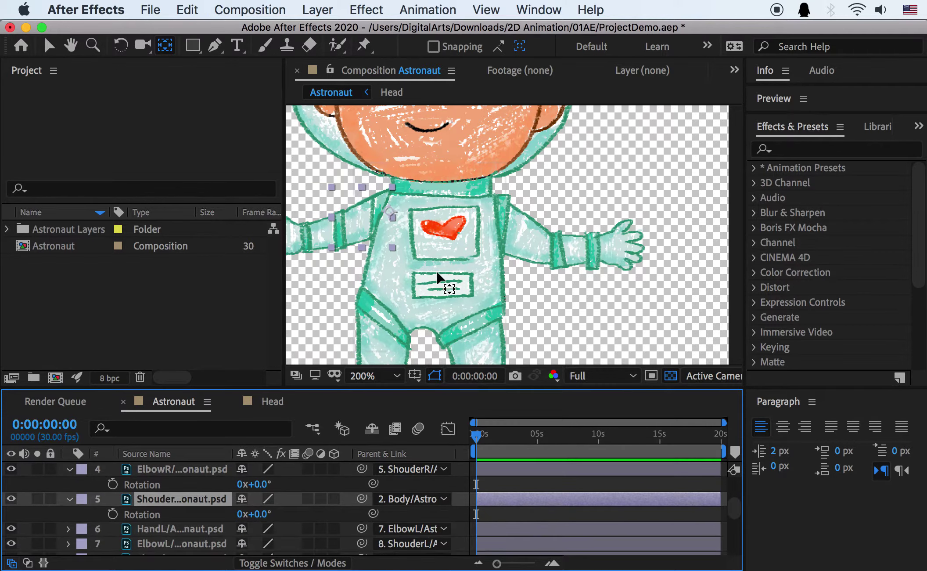
pyautogui.scroll(-3, 169, 509)
pyautogui.click(164, 513)
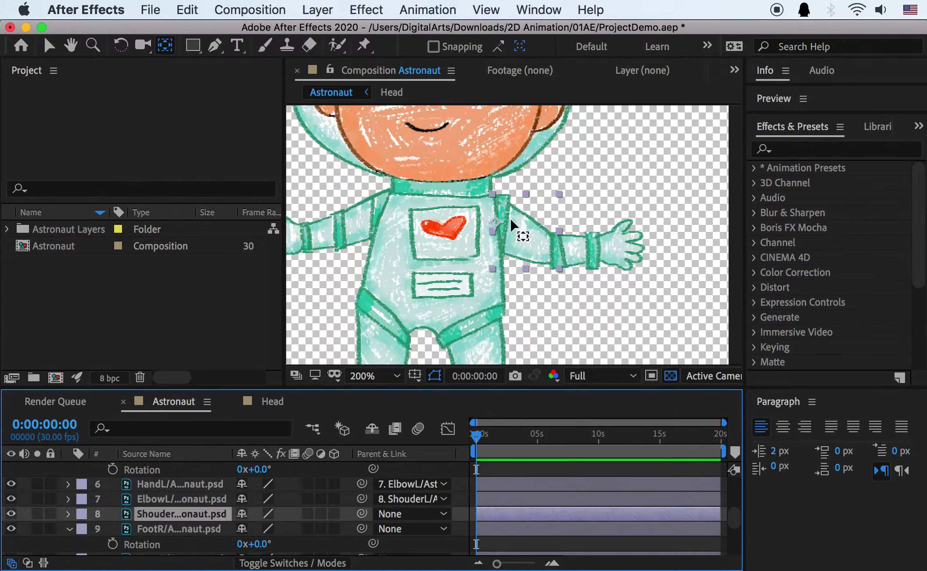
pyautogui.click(409, 512)
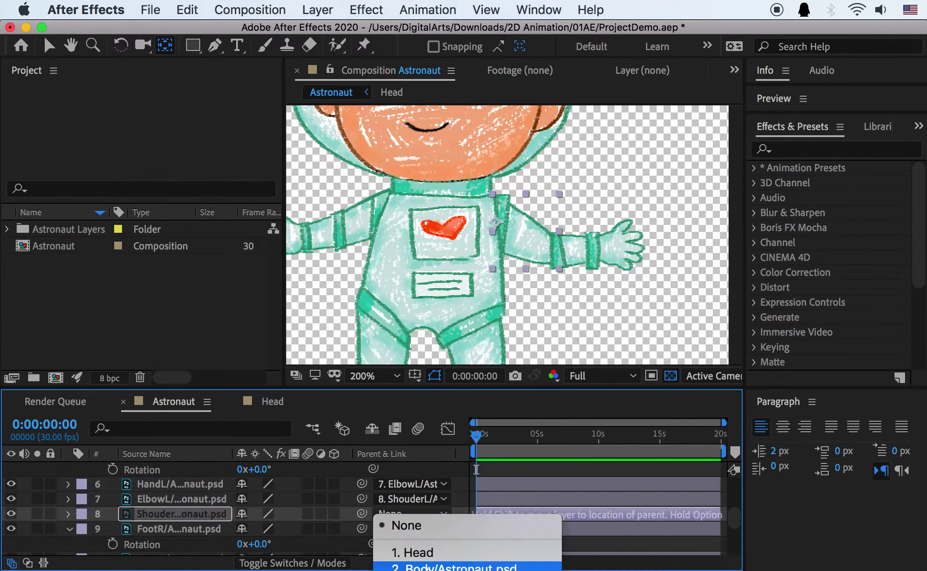
pyautogui.click(422, 567)
# Step: Parent the FootR layer to the KneeR layer
pyautogui.scroll(-2, 193, 514)
pyautogui.click(175, 500)
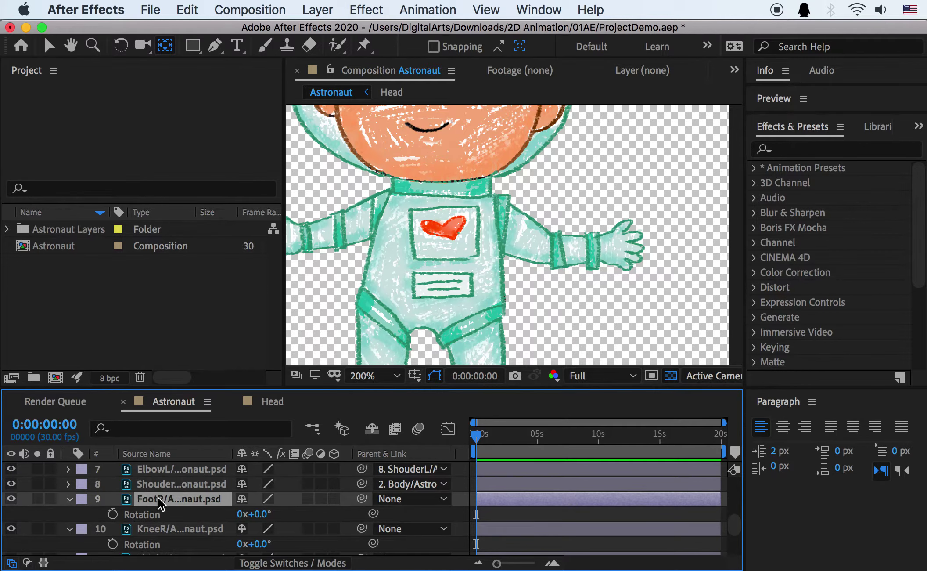
pyautogui.moveTo(482, 259)
pyautogui.mouseDown()
pyautogui.moveTo(475, 196)
pyautogui.moveTo(493, 259)
pyautogui.mouseUp()
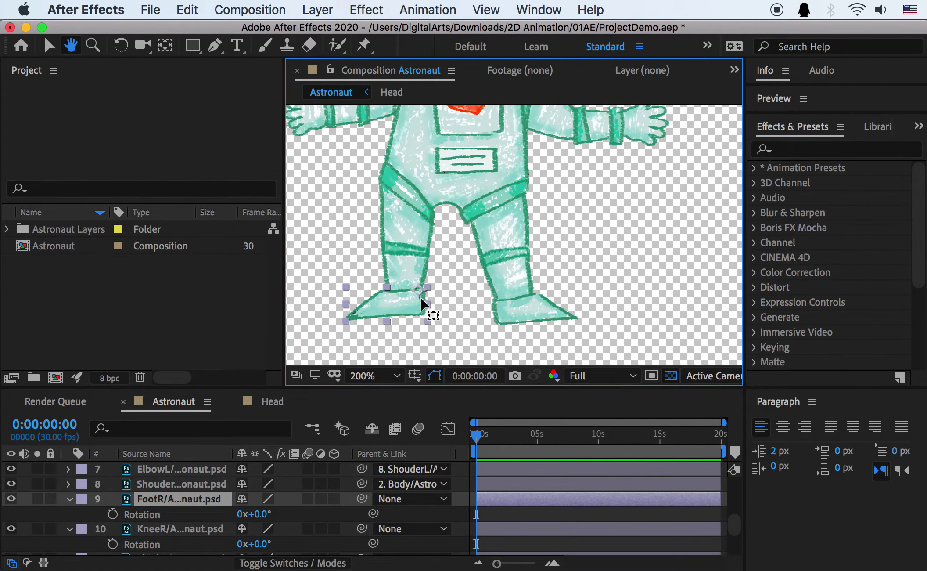
pyautogui.press('y')
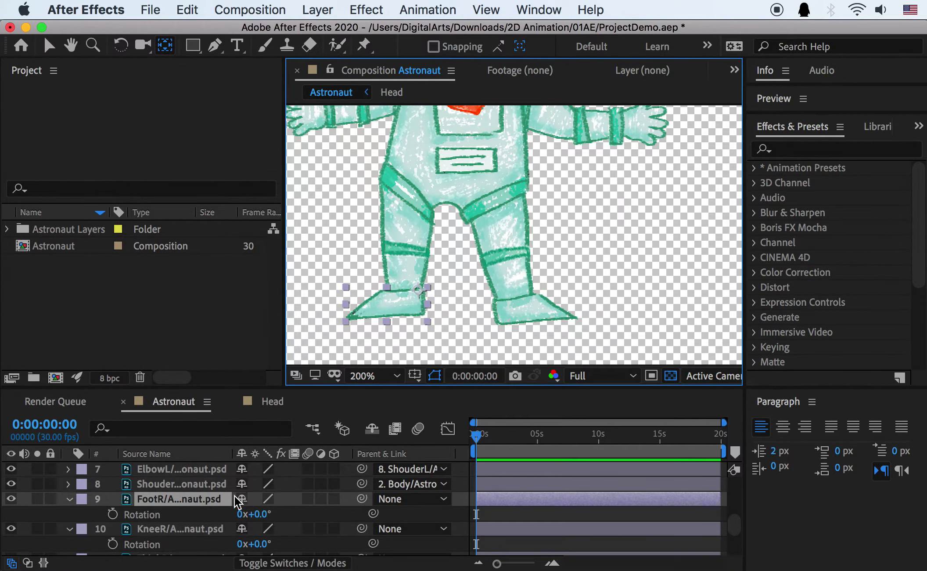
pyautogui.click(398, 498)
pyautogui.moveTo(362, 498); pyautogui.dragTo(226, 522)
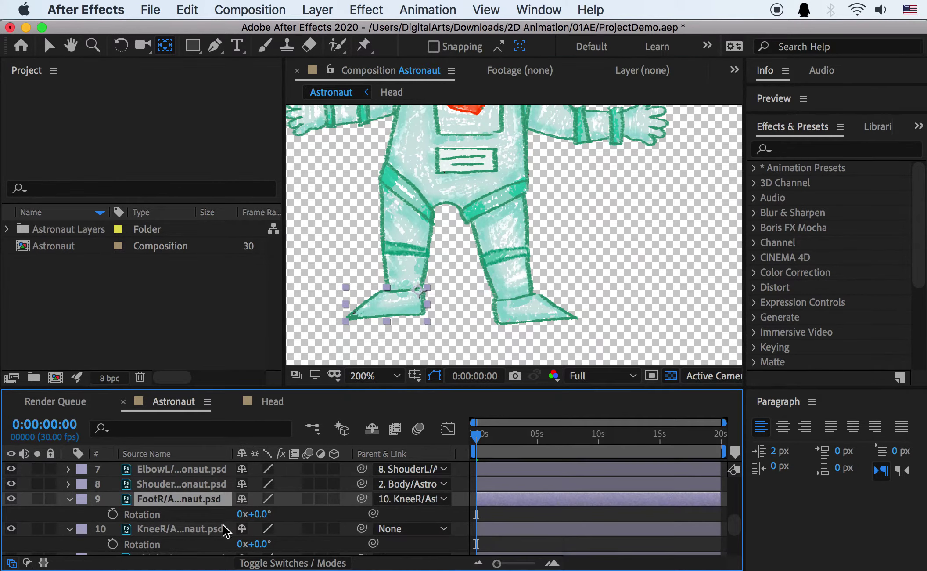
# Step: Parent the KneeR layer to the ThighR layer
pyautogui.scroll(-2, 204, 506)
pyautogui.click(189, 498)
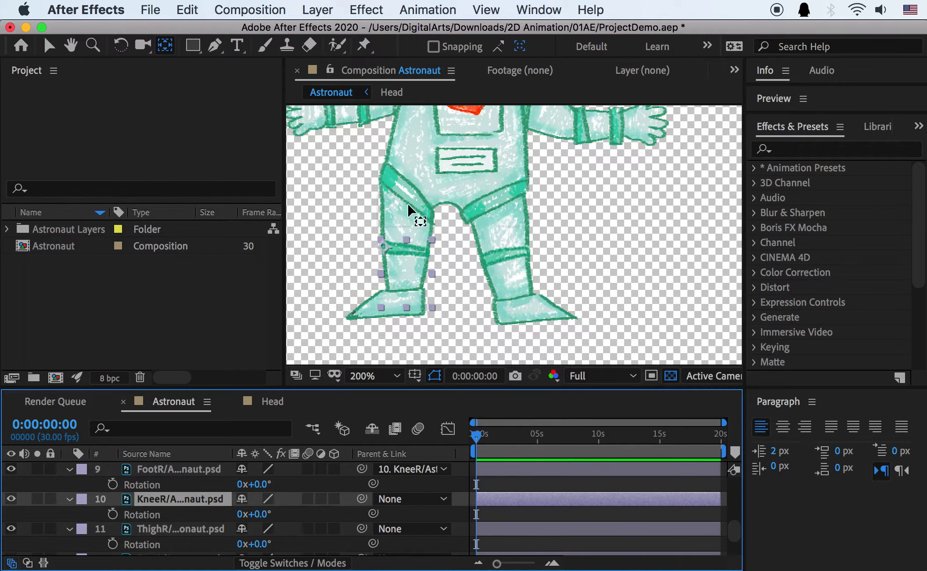
pyautogui.click(400, 498)
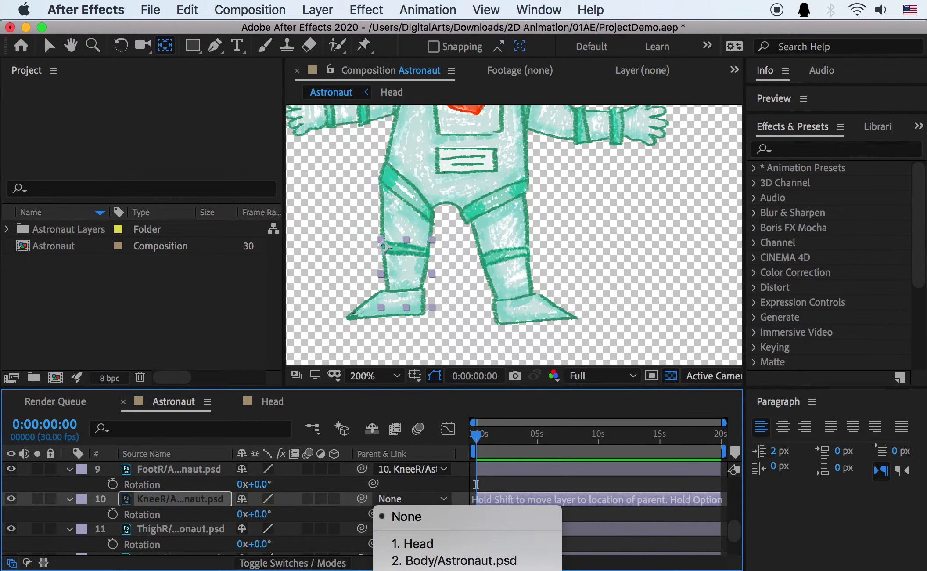
pyautogui.moveTo(361, 499); pyautogui.dragTo(212, 528)
# Step: Parent the ThighR layer to the Body layer
pyautogui.click(215, 529)
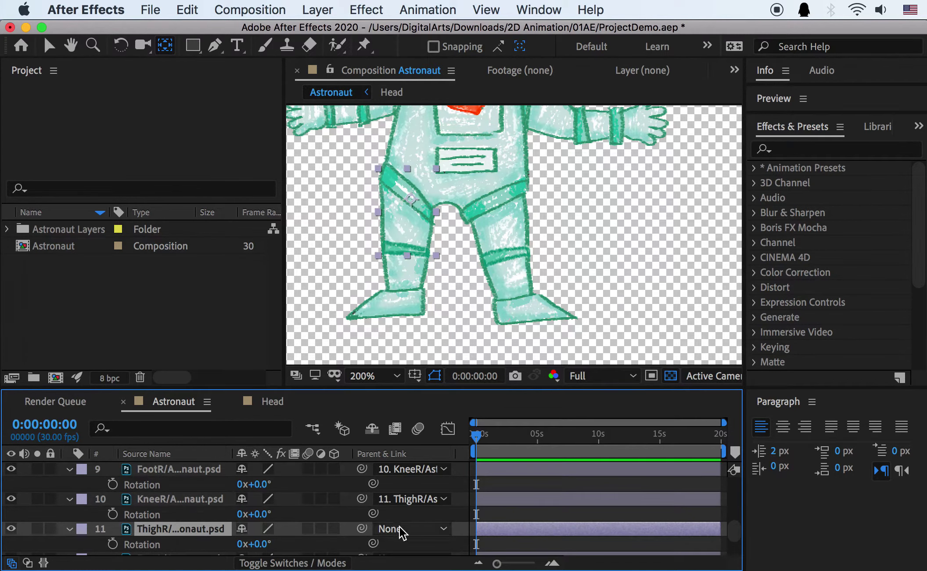
pyautogui.scroll(-1, 171, 541)
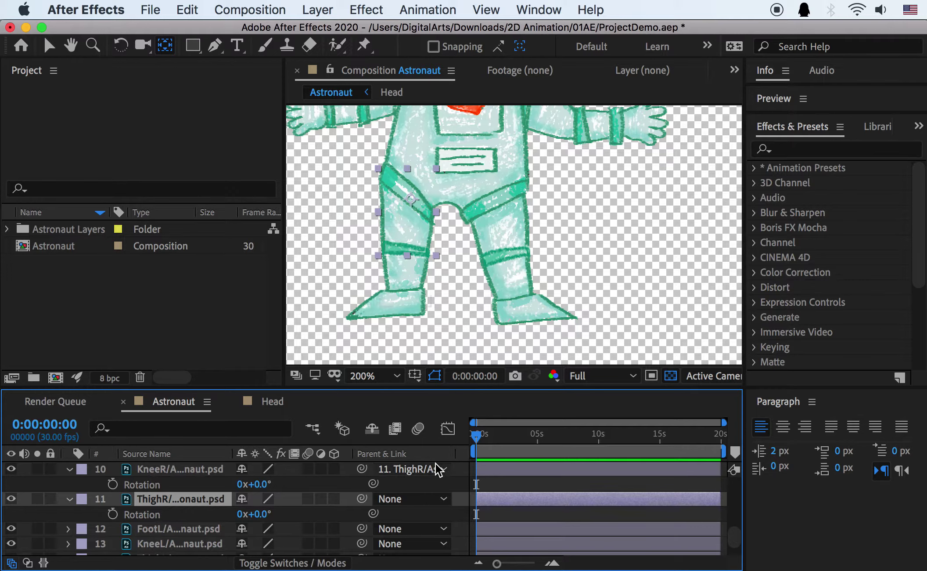
pyautogui.click(404, 499)
pyautogui.click(422, 559)
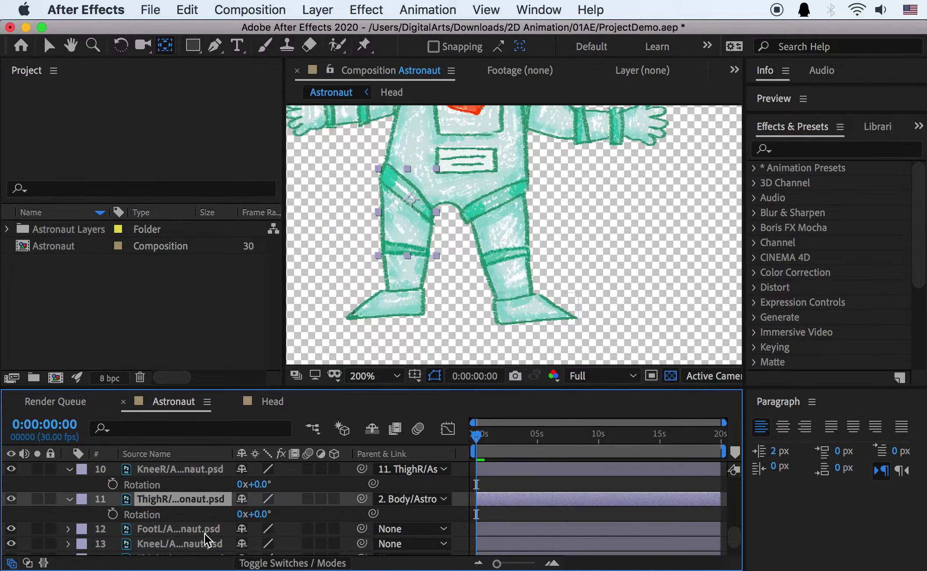
# Step: Parent the FootL layer to the KneeL layer
pyautogui.click(206, 530)
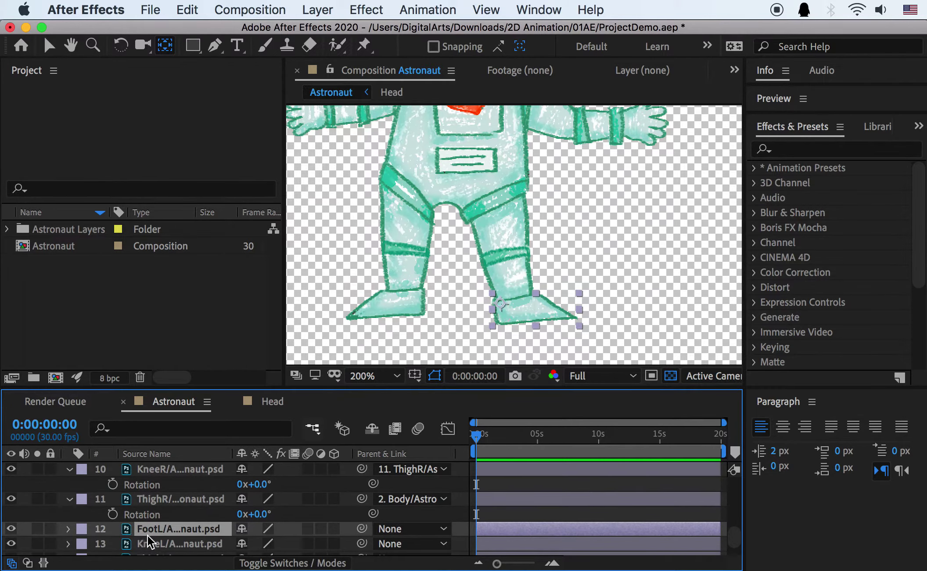
pyautogui.scroll(-2, 147, 534)
pyautogui.click(409, 501)
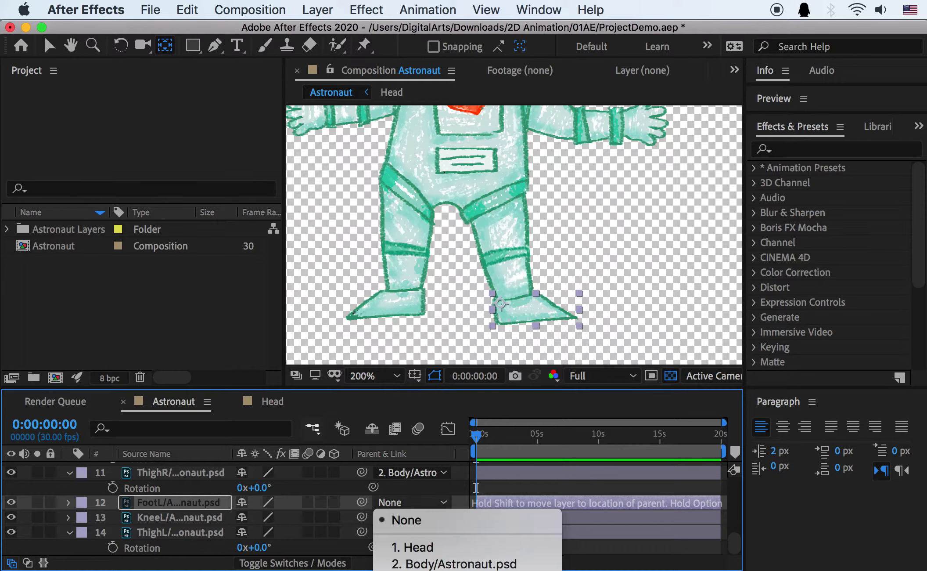
pyautogui.click(439, 565)
pyautogui.scroll(1, 164, 512)
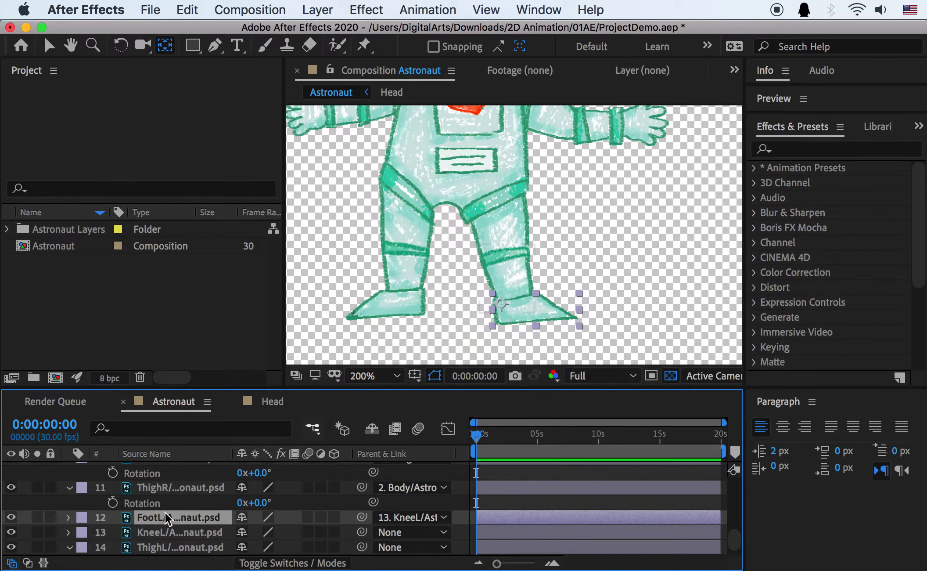
# Step: Parent the KneeL layer to the ThighL layer
pyautogui.scroll(-1, 165, 511)
pyautogui.click(160, 516)
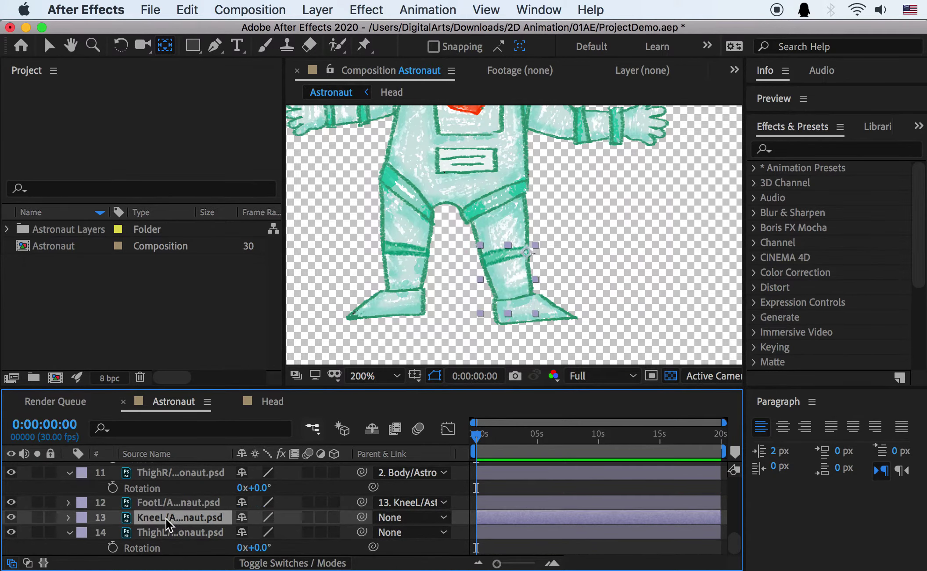
pyautogui.click(395, 517)
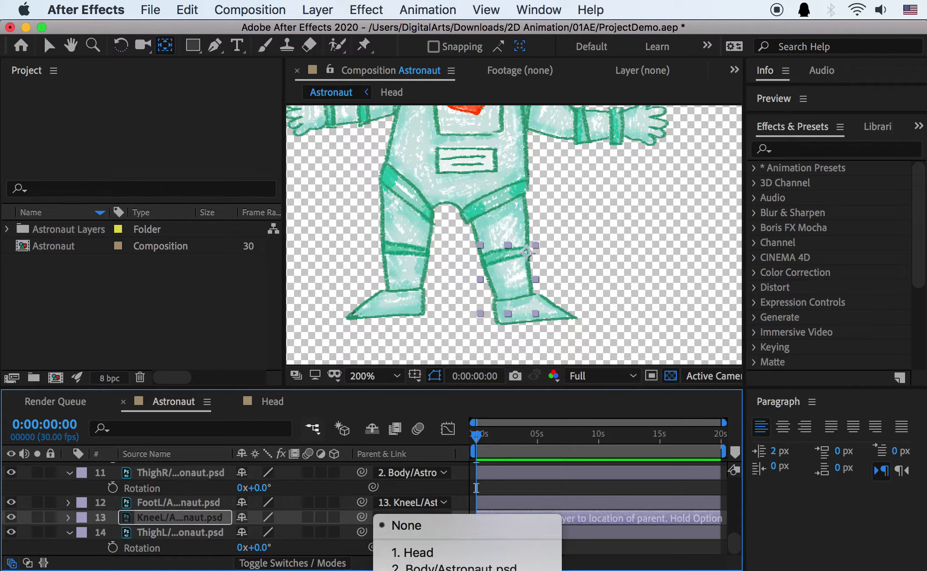
pyautogui.click(422, 569)
# Step: Parent the ThighL layer to the Body layer
pyautogui.click(180, 532)
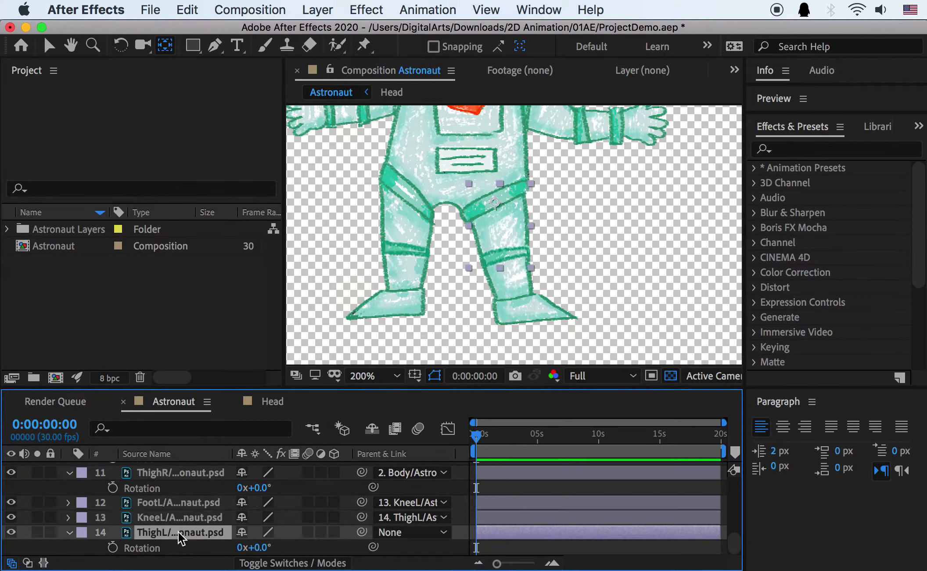
pyautogui.click(415, 530)
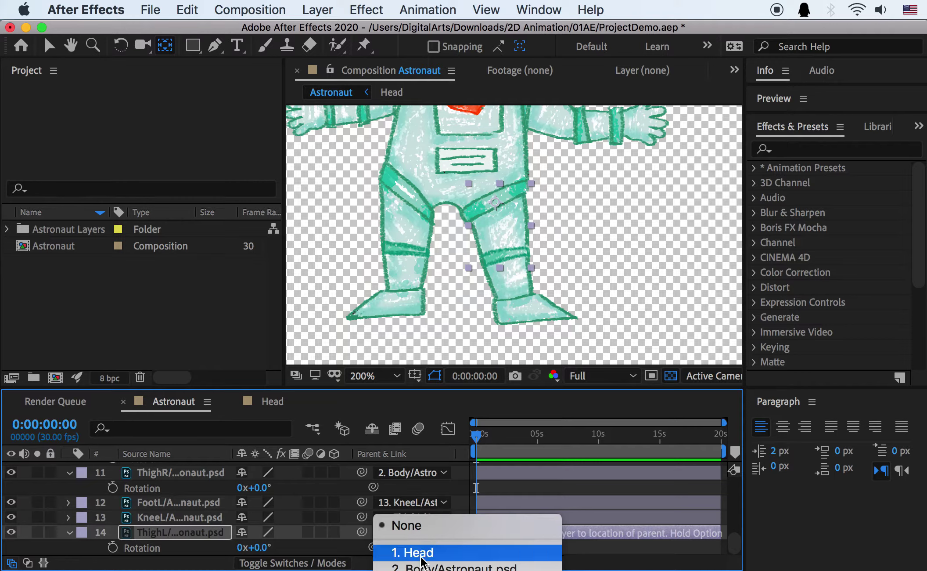
pyautogui.click(444, 567)
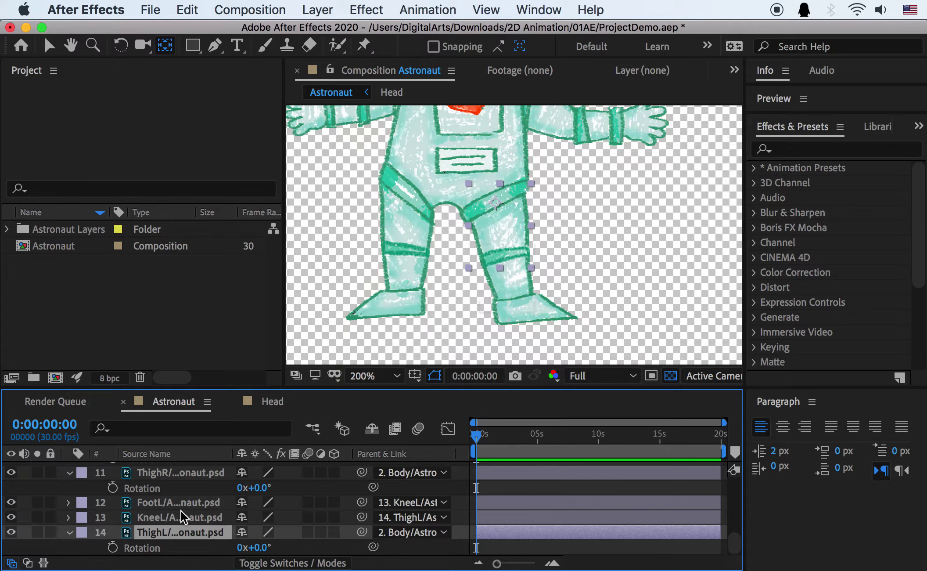
# Step: Enlarge the timeline and review the parent assignments of all layers in the Astronaut composition and the nested Head composition
pyautogui.scroll(5, 180, 510)
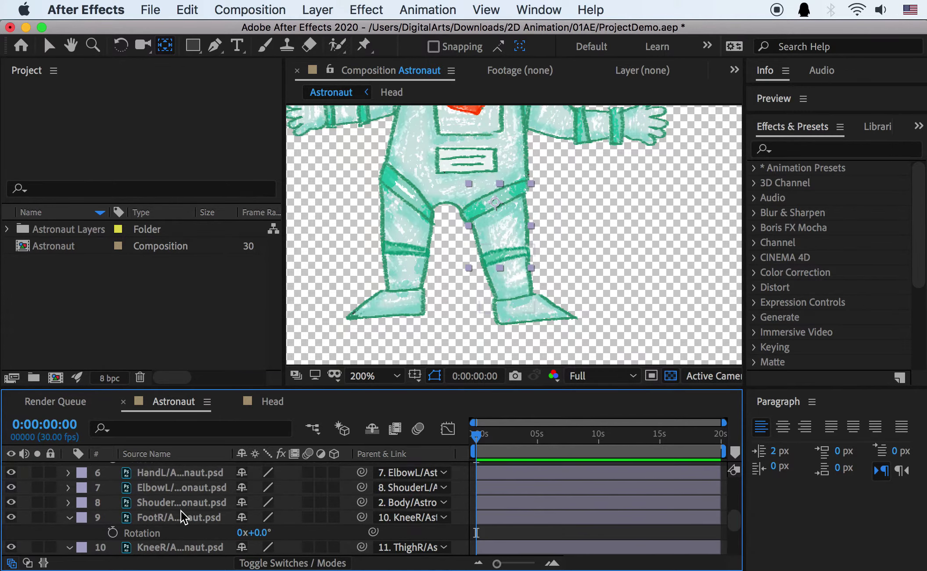
pyautogui.scroll(5, 180, 510)
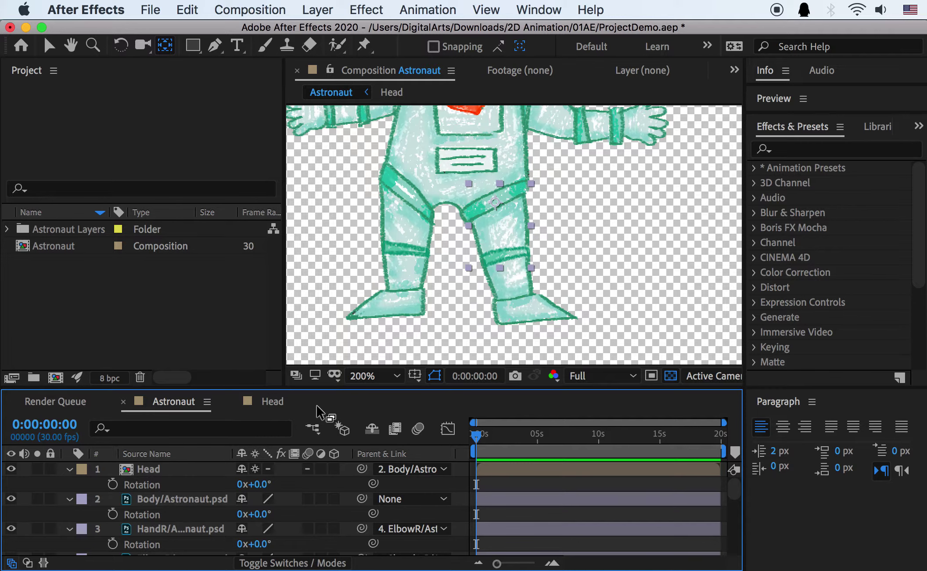
pyautogui.moveTo(290, 387); pyautogui.dragTo(310, 134)
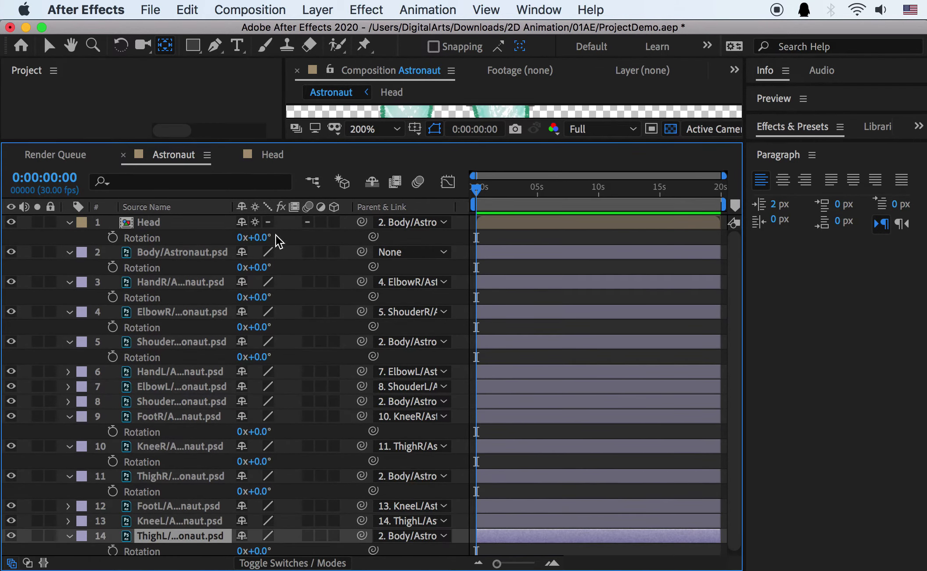
pyautogui.scroll(-1, 203, 286)
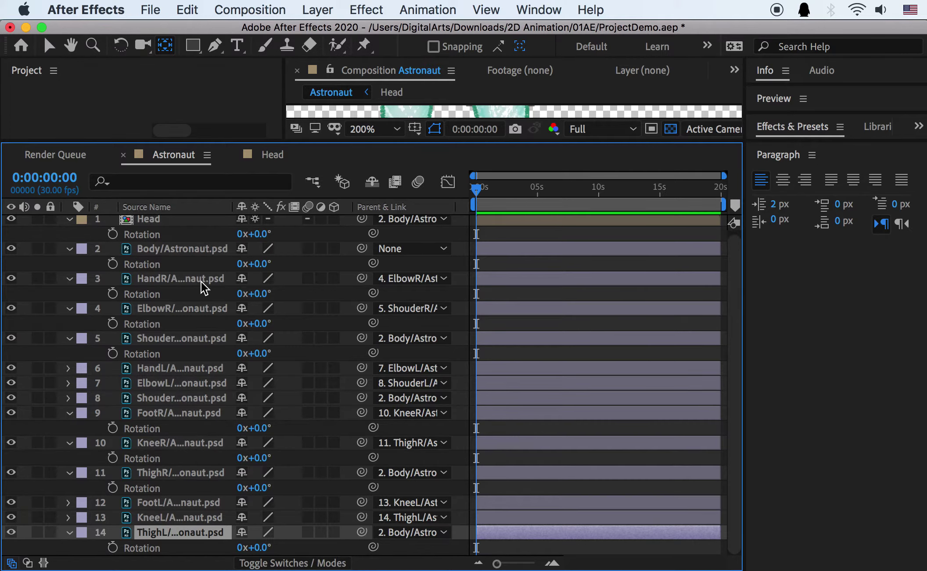
pyautogui.scroll(1, 202, 286)
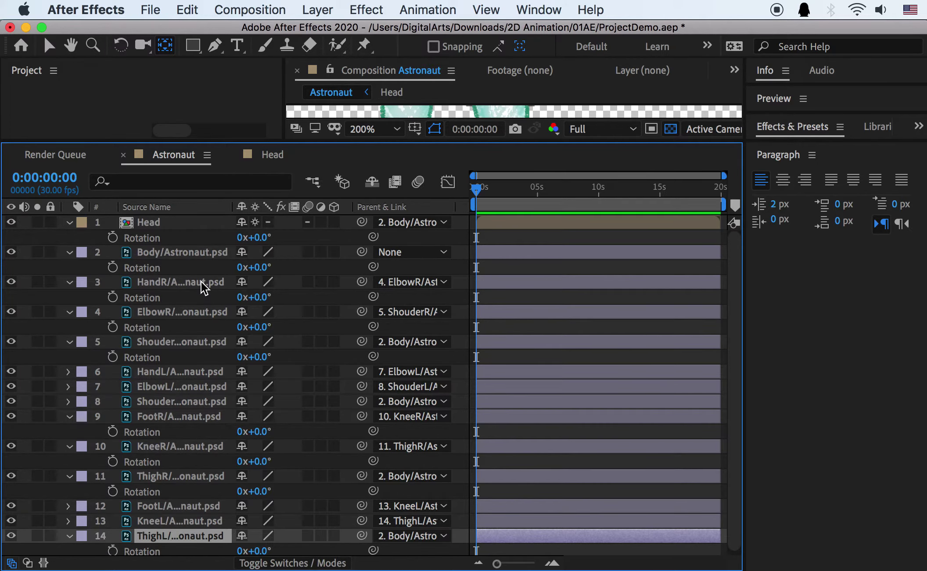
pyautogui.click(251, 152)
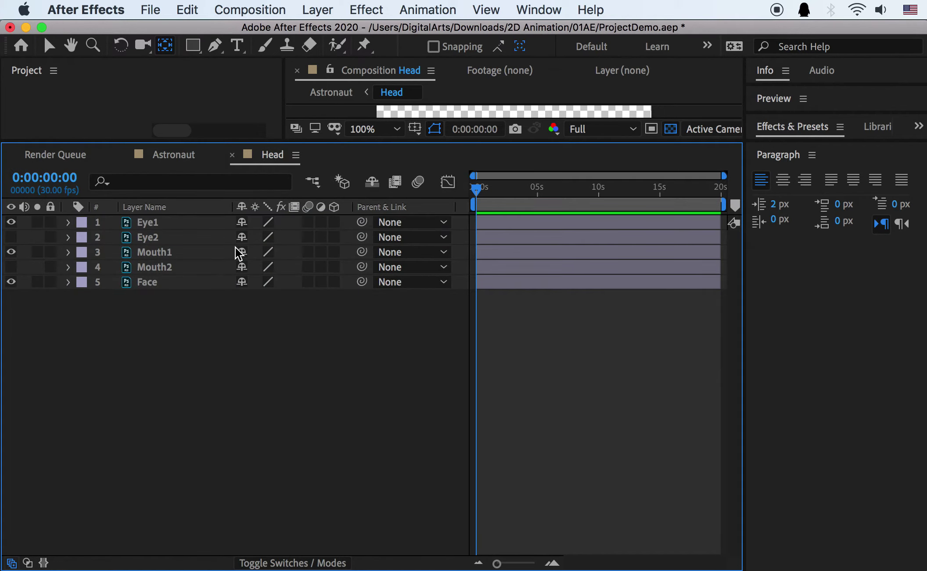
pyautogui.click(182, 153)
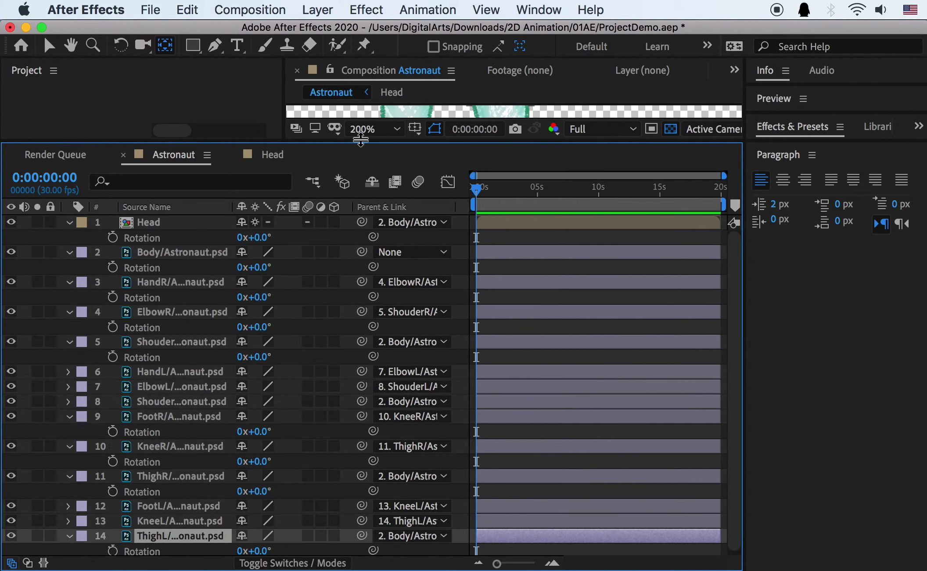
# Step: Enlarge the composition viewer again and reduce its magnification to 100% to frame the astronaut
pyautogui.moveTo(361, 147); pyautogui.dragTo(364, 386)
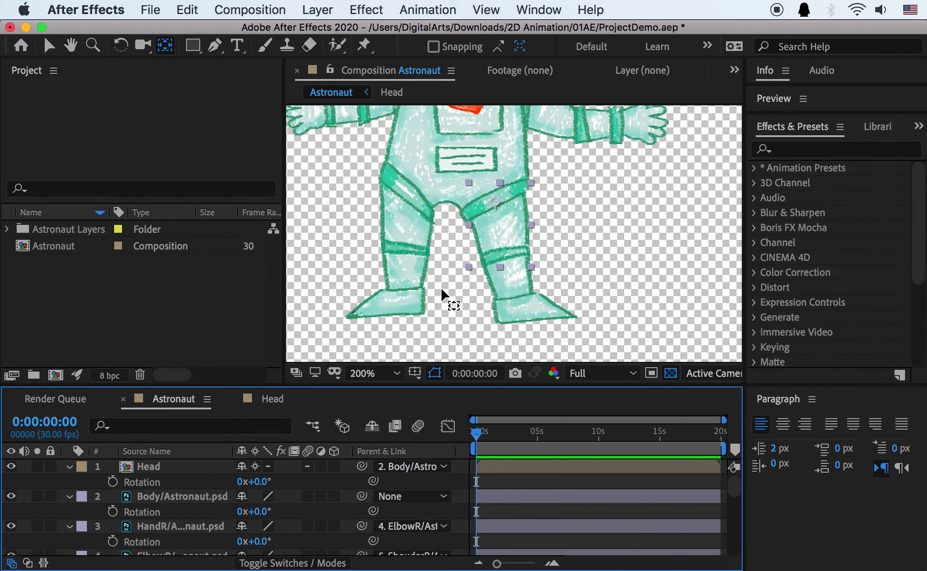
pyautogui.scroll(-1, 459, 224)
pyautogui.moveTo(459, 228); pyautogui.dragTo(450, 288)
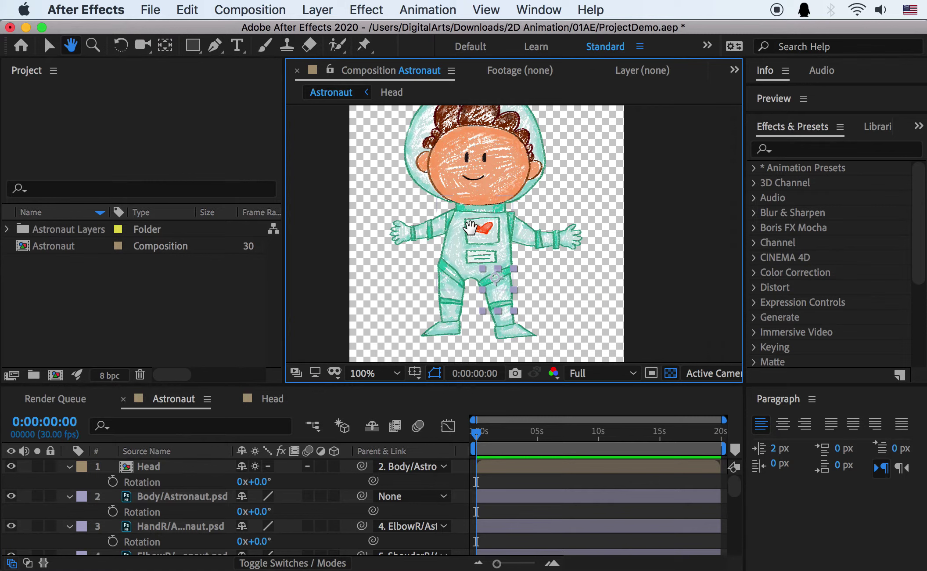
# Step: Test how the right leg bends by rotating the ThighR and KneeR layers, and undo the rotations
pyautogui.scroll(-3, 215, 511)
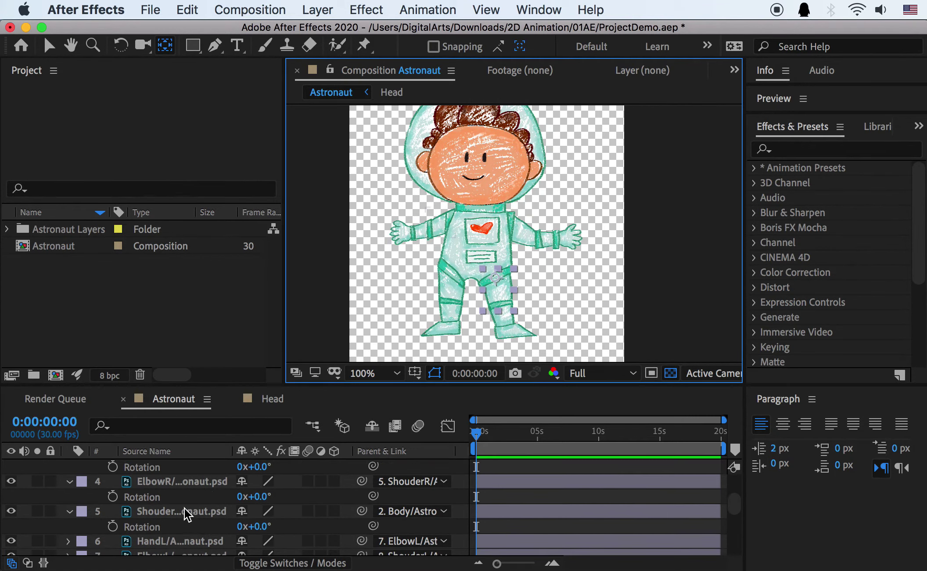
pyautogui.scroll(-4, 171, 527)
pyautogui.click(169, 510)
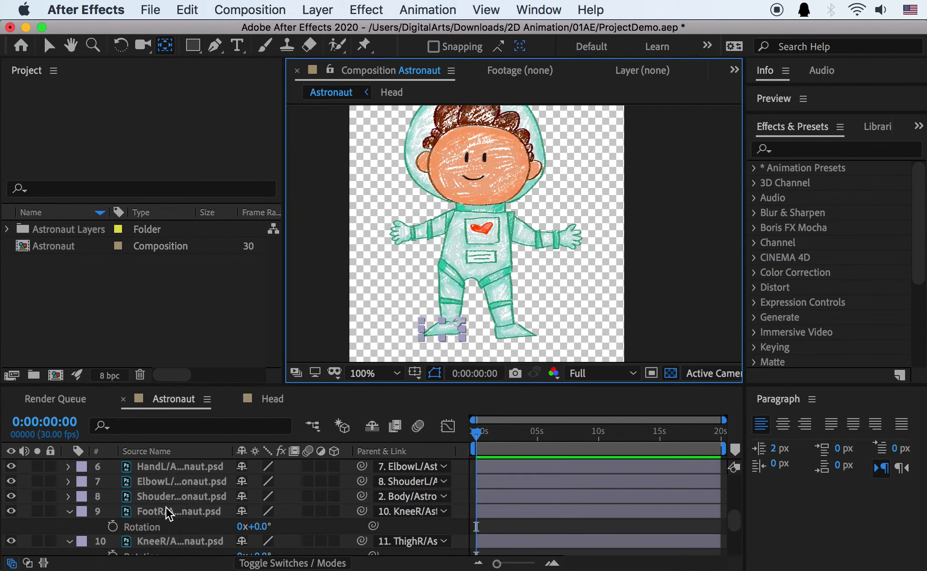
pyautogui.scroll(-2, 170, 526)
pyautogui.scroll(-1, 171, 547)
pyautogui.click(173, 525)
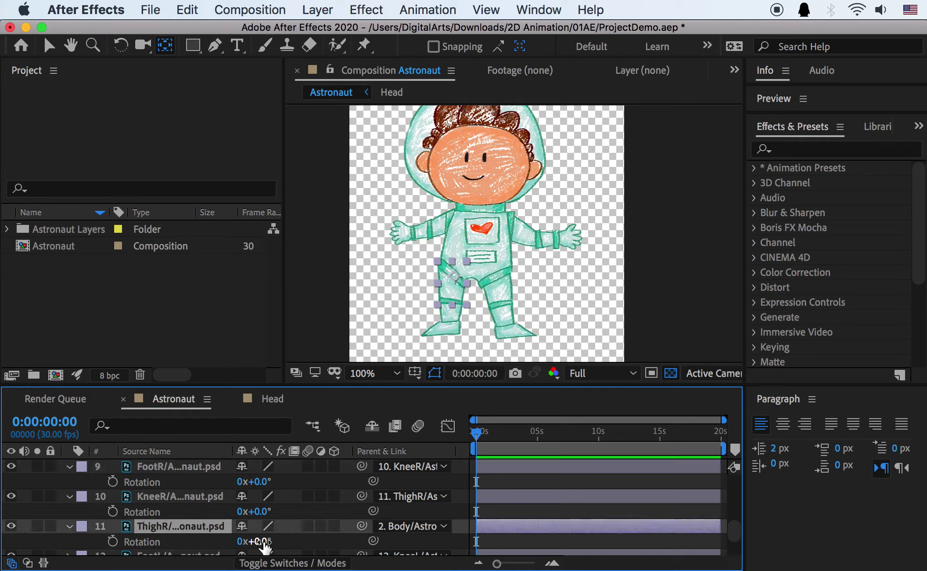
pyautogui.moveTo(254, 541); pyautogui.dragTo(278, 536)
pyautogui.moveTo(264, 511); pyautogui.dragTo(244, 482)
pyautogui.press('super+z')
pyautogui.press('super+z')
pyautogui.press('super+z')
pyautogui.press('super+z')
pyautogui.press('super+z')
pyautogui.press('super+z')
# Step: Shift the ThighR anchor point slightly toward the inner hip, testing the thigh's rotation at -10° and -14° and resetting it
pyautogui.moveTo(260, 545); pyautogui.dragTo(244, 545)
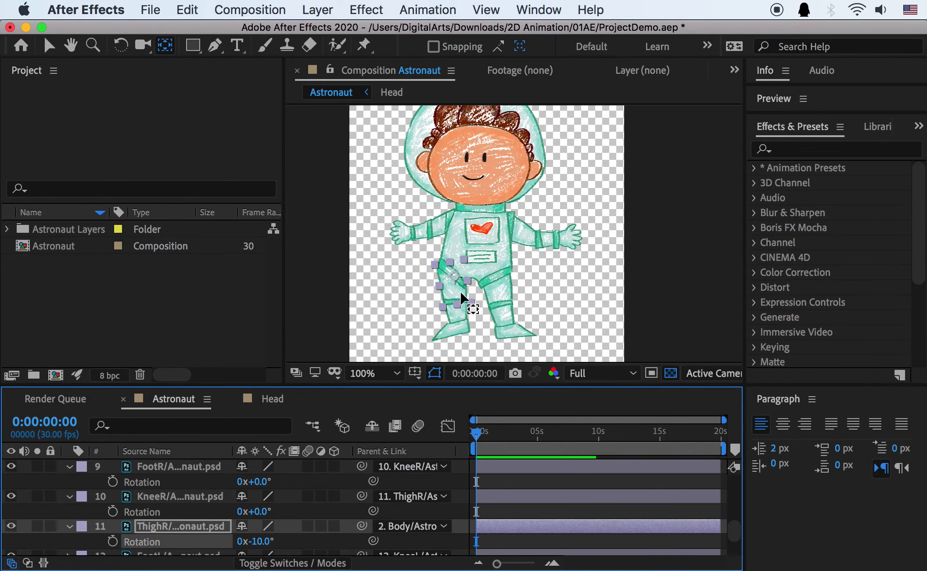
pyautogui.scroll(2, 461, 298)
pyautogui.scroll(-5, 440, 313)
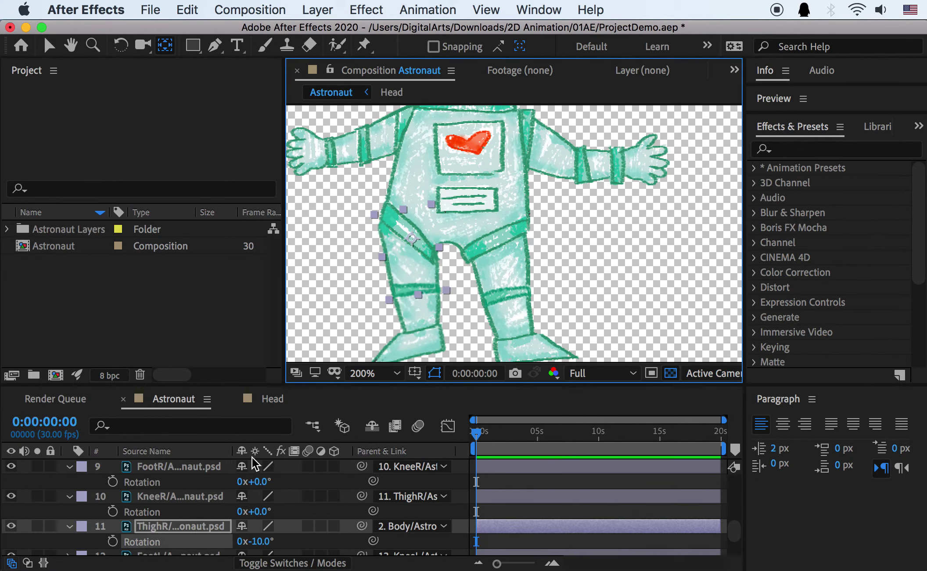
pyautogui.press('super+z')
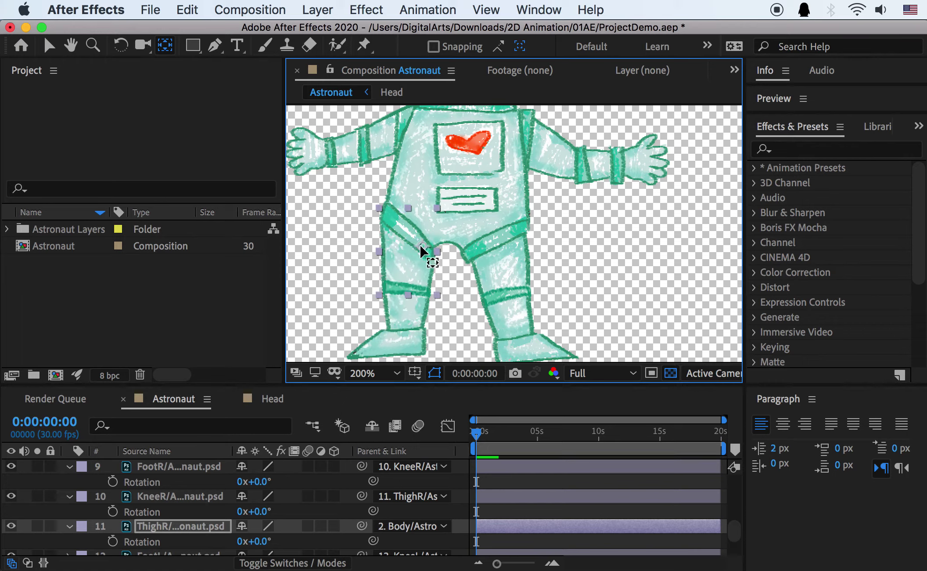
pyautogui.moveTo(260, 542)
pyautogui.mouseDown()
pyautogui.moveTo(305, 538)
pyautogui.moveTo(251, 543)
pyautogui.mouseUp()
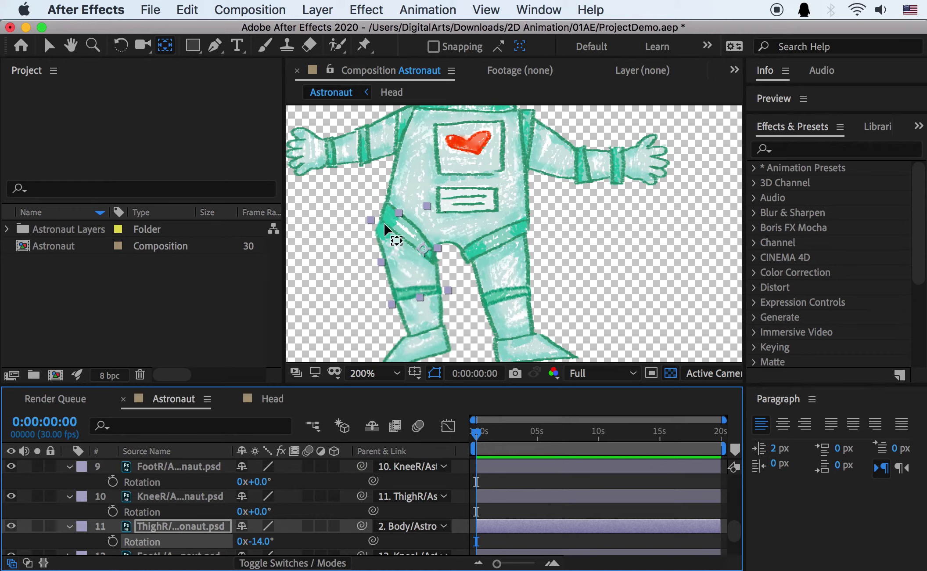
pyautogui.click(404, 396)
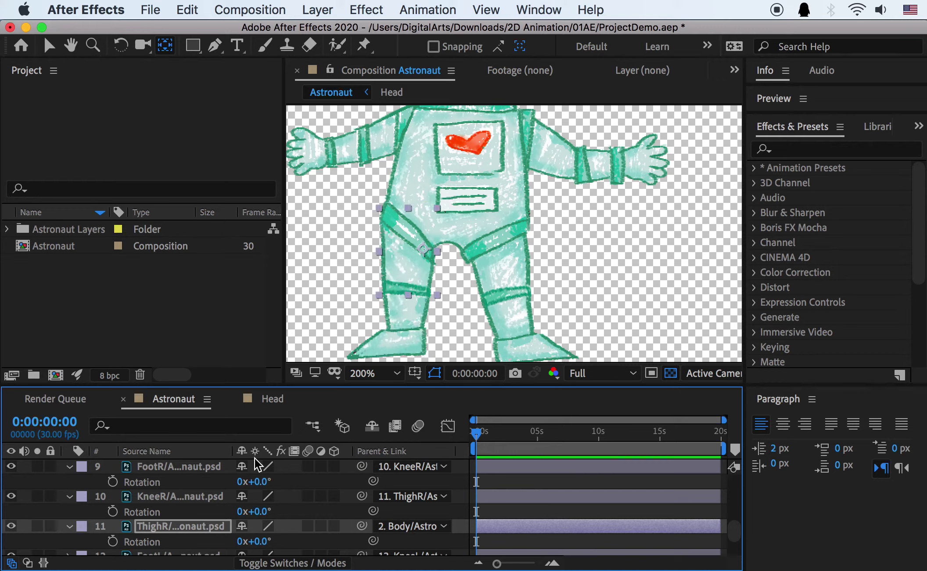
# Step: Test the ThighL layer's hip joint by rotating the layer to 19°, and undo the rotation
pyautogui.scroll(-3, 179, 498)
pyautogui.click(174, 549)
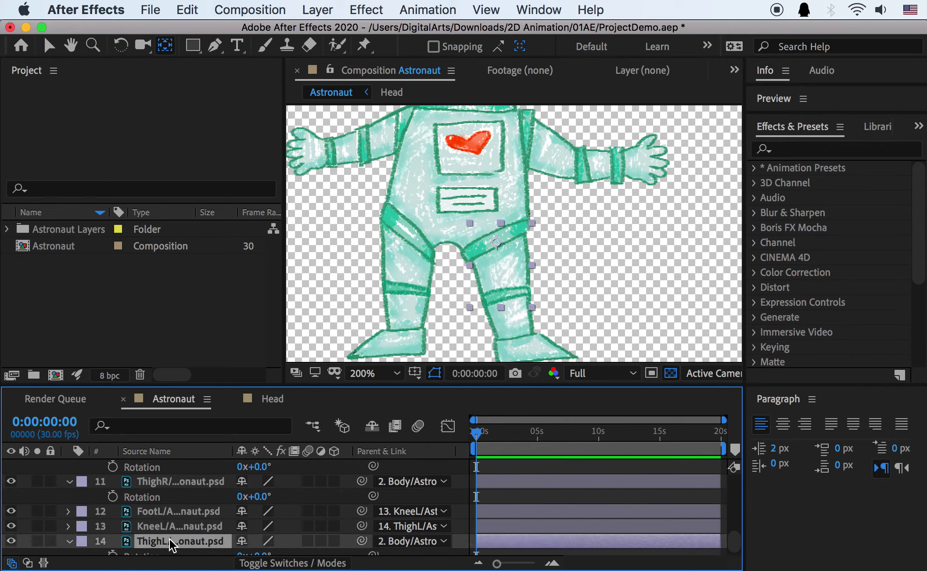
pyautogui.press('r')
pyautogui.moveTo(259, 551); pyautogui.dragTo(280, 551)
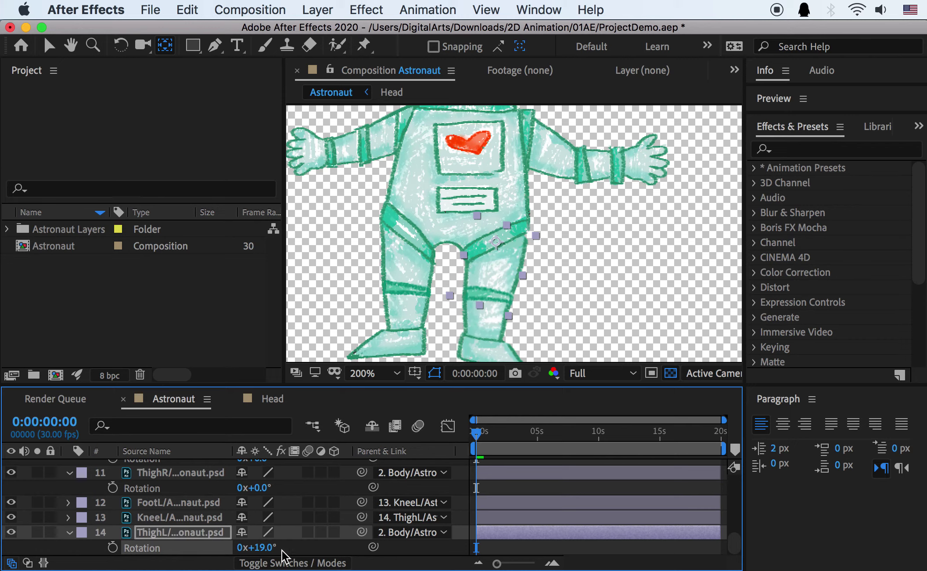
pyautogui.press('super+z')
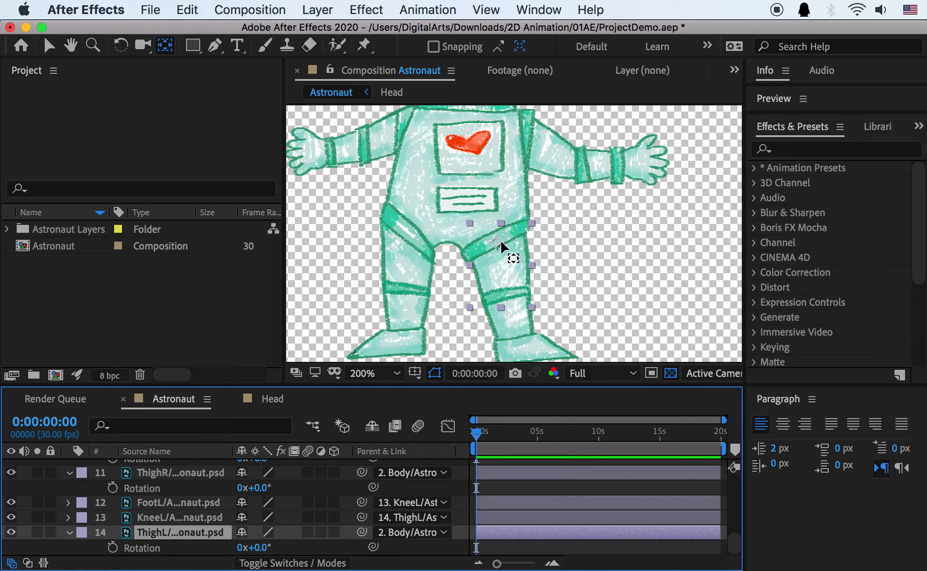
# Step: Collapse the Head layer's properties in the Astronaut composition, and view the nested Head composition before returning to Astronaut
pyautogui.press(',')
pyautogui.scroll(5, 506, 263)
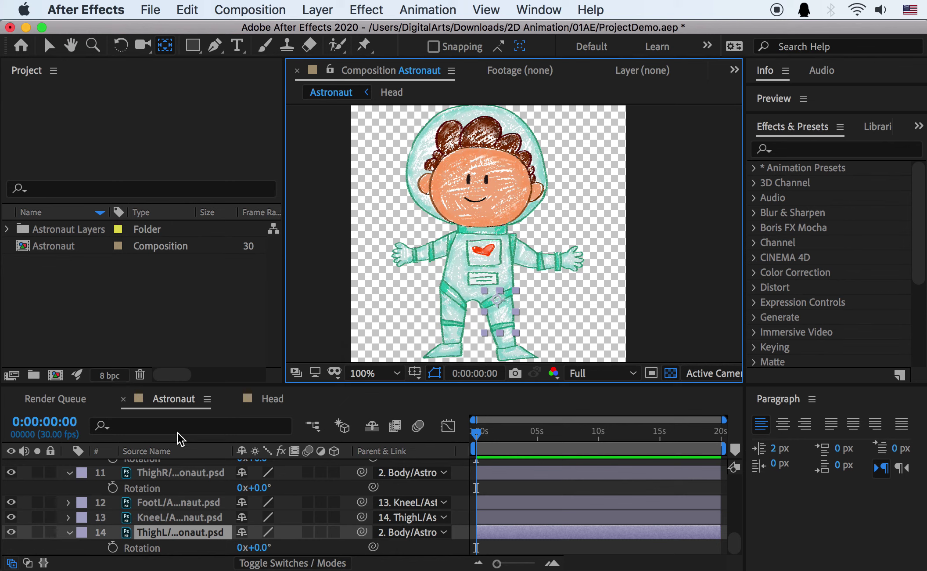
pyautogui.scroll(10, 142, 461)
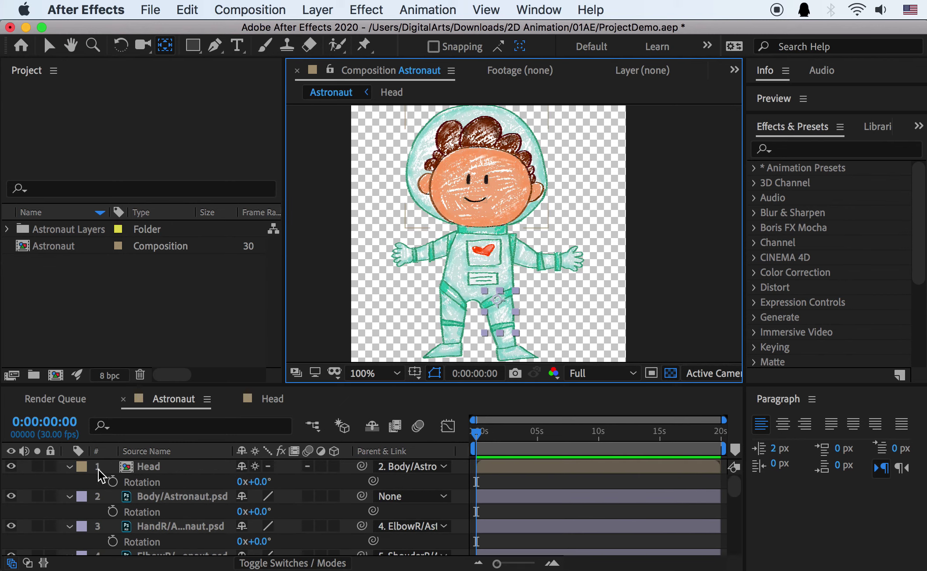
pyautogui.click(69, 466)
pyautogui.doubleClick(138, 466)
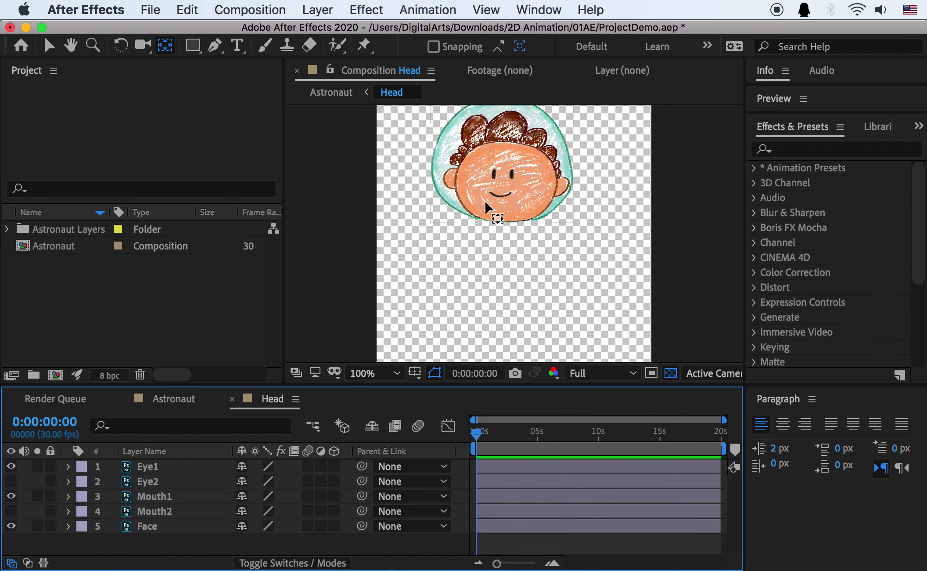
pyautogui.click(174, 399)
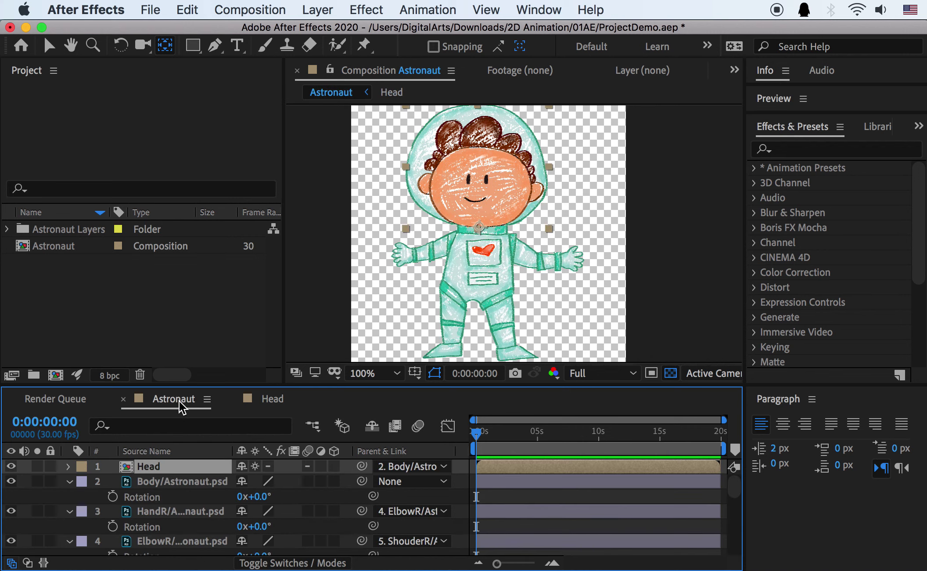